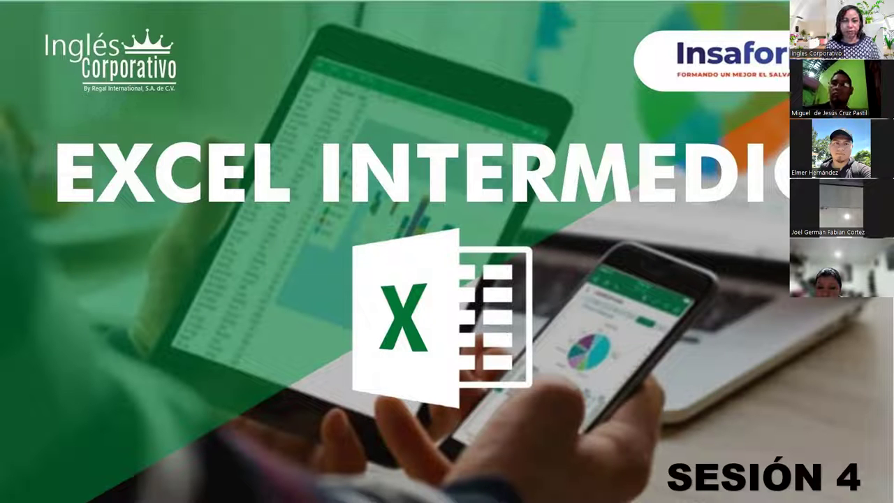
Step: Advance the slideshow from the title slide through AGENDA to CONTENIDO SESIÓN 4
key(Right)
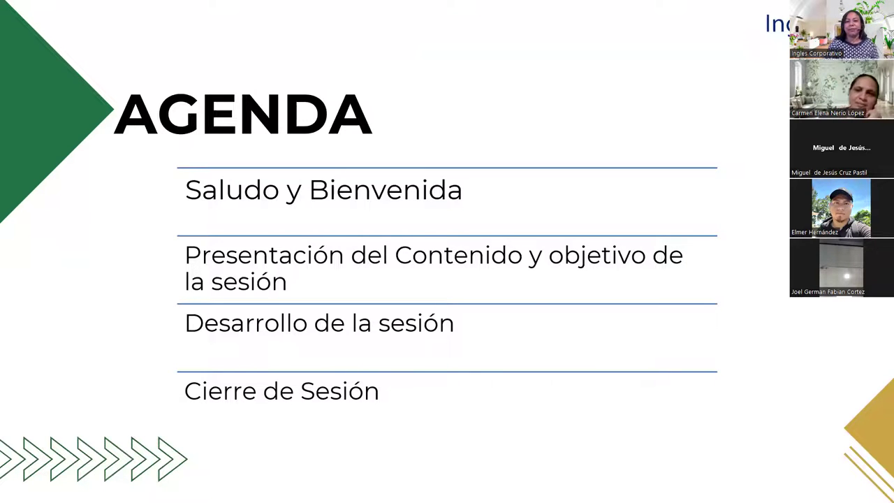
key(Right)
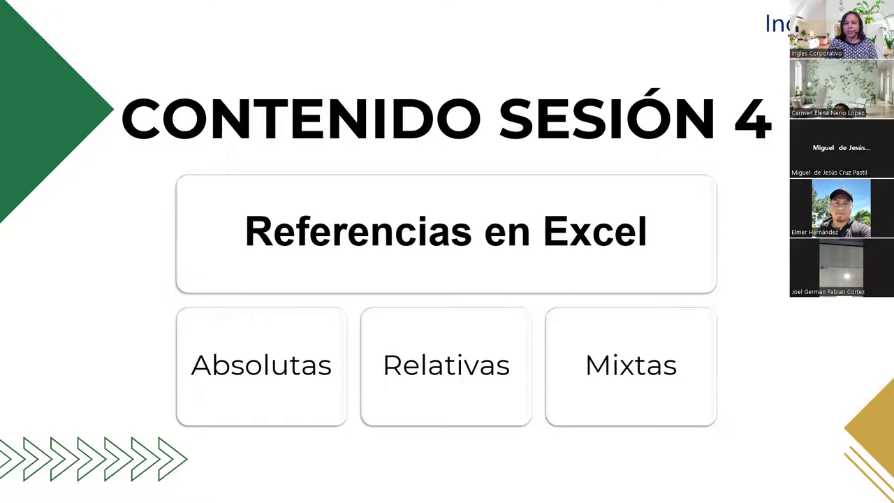
Step: Advance past the session objective to the '¿QUE SON LAS REFERENCIAS?' slide
key(Right)
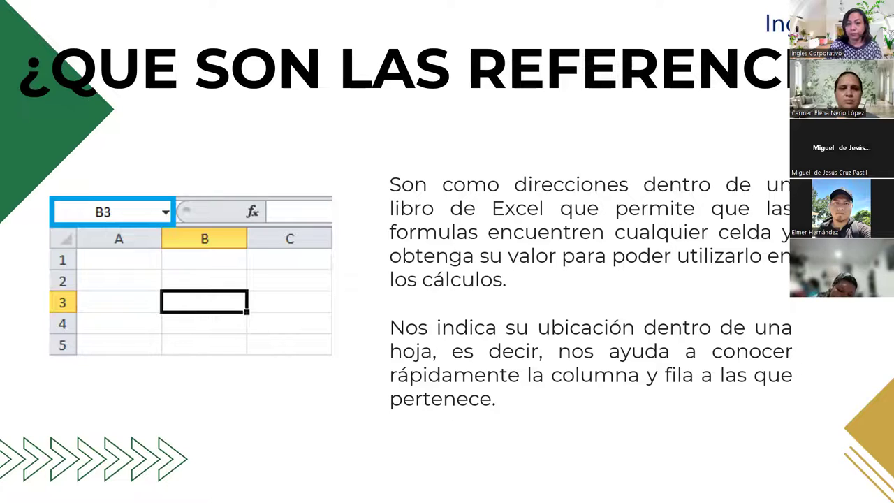
Step: Advance to the TIPOS DE REFERENCIA EN EXCEL slide showing Relativas, Absolutas and Mixtas
key(Right)
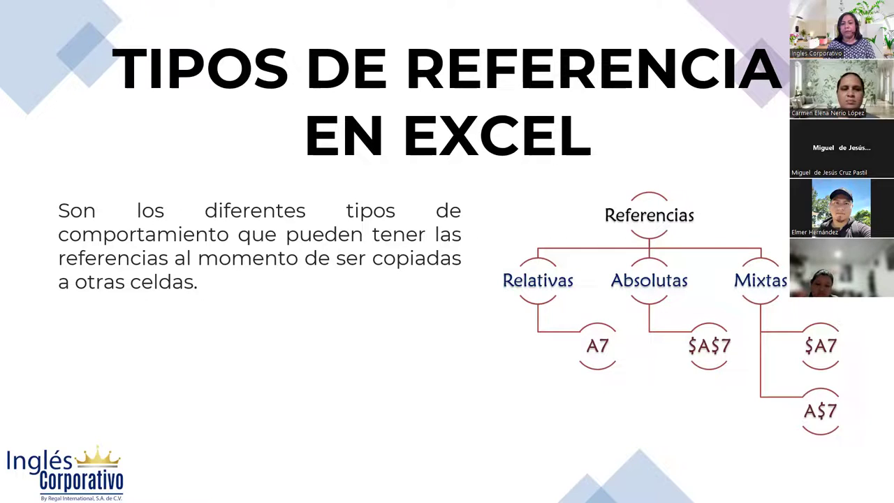
Step: Show the REFERENCIAS RELATIVAS O VARIABLES slide with its =A4+B4 example
key(Right)
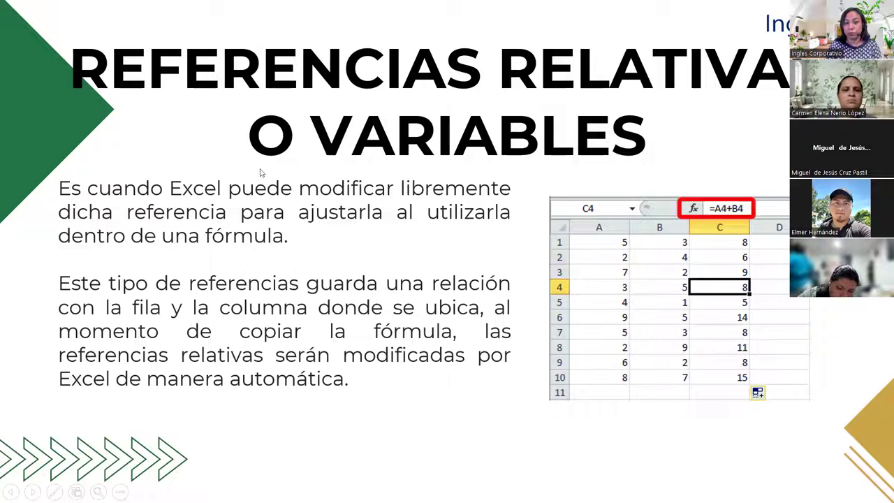
Step: Show the REFERENCIAS ABSOLUTAS CONSTANTES slide with the =$F$1*B2^2 circle-area example
key(Right)
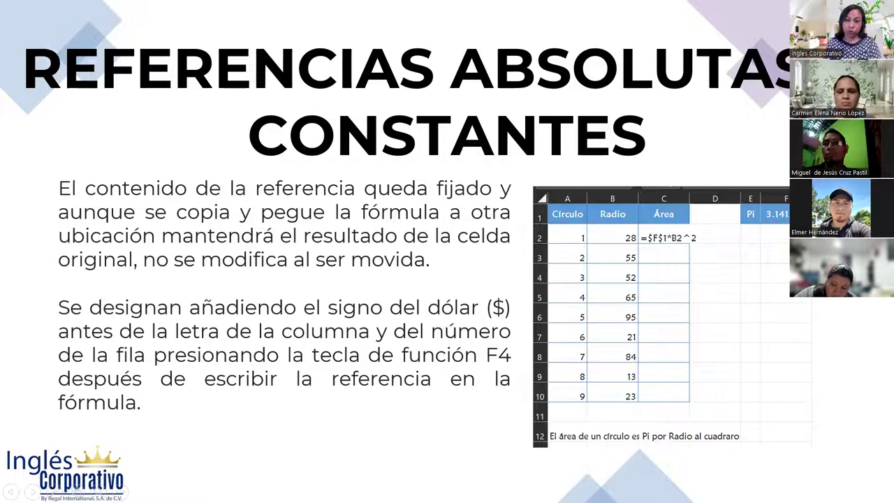
Step: Show the REFERENCIAS MIXTAS slide with the =$B3*C$2 multiplication-table example
key(Right)
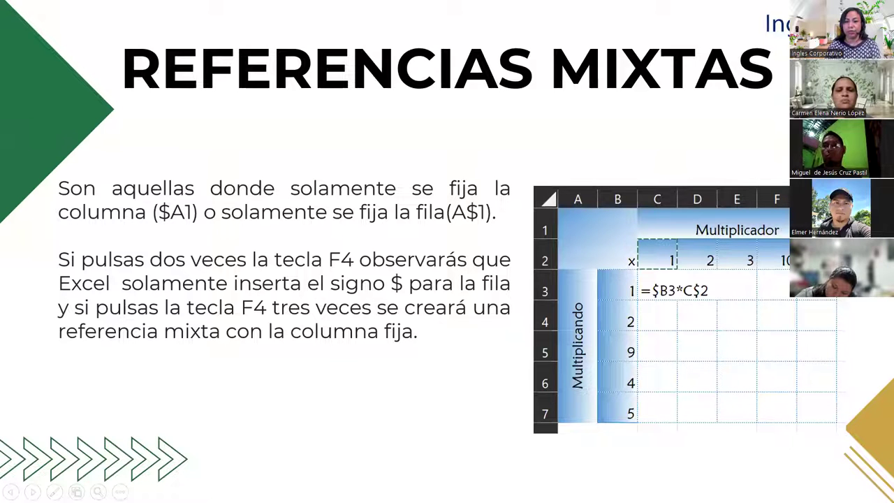
Step: Move from REFERENCIAS MIXTAS to the DESARROLLO exercise slide
key(Right)
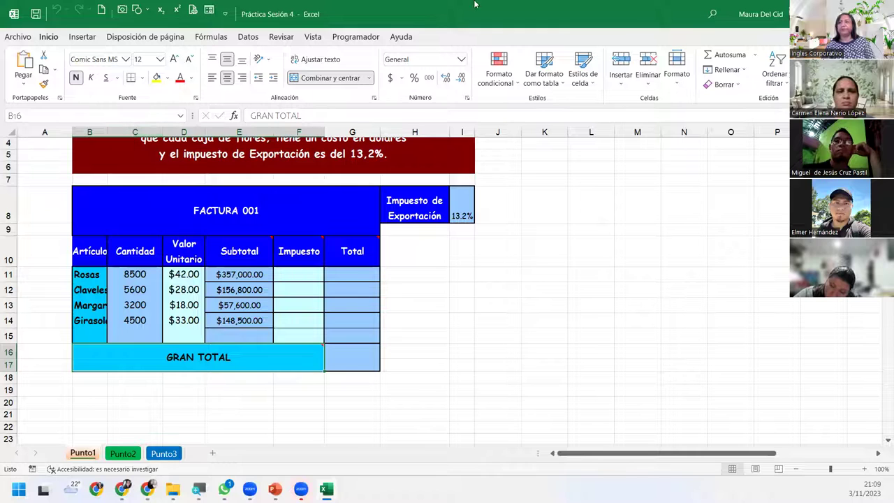
Step: Clear the inside horizontal borders of range E11:G15 through More Borders
drag(216, 274, 346, 335)
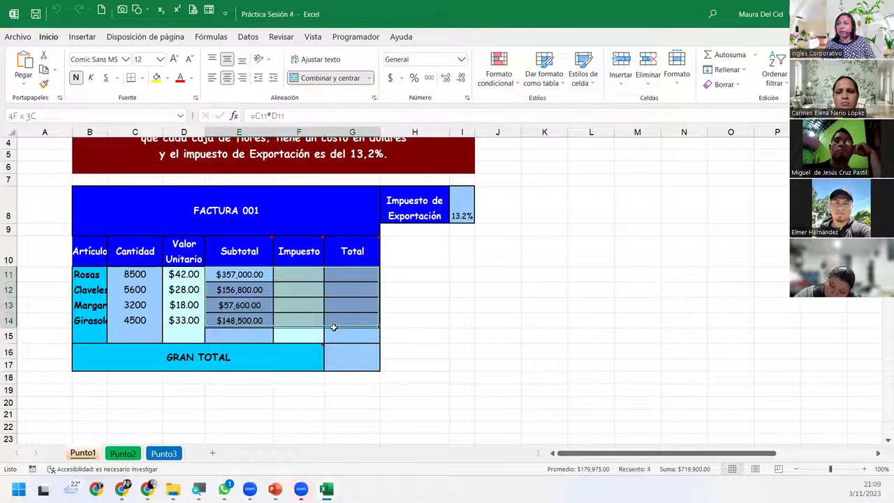
click(142, 78)
click(163, 378)
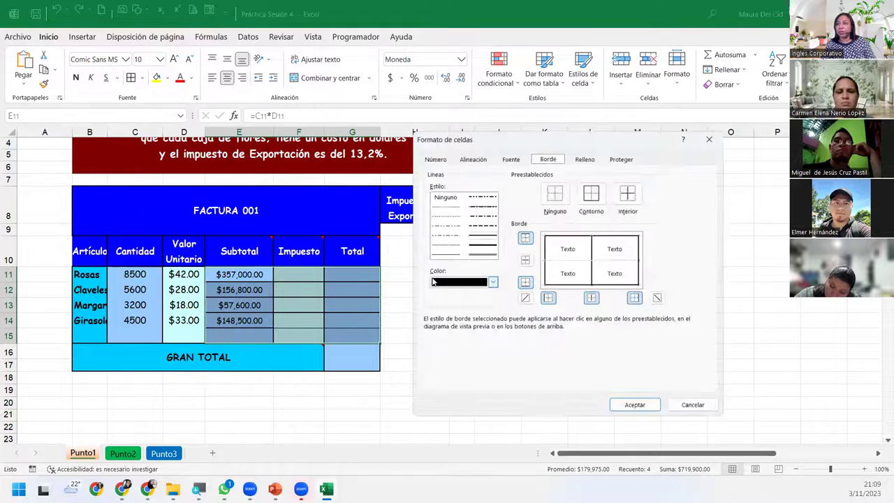
click(562, 260)
click(636, 408)
click(295, 274)
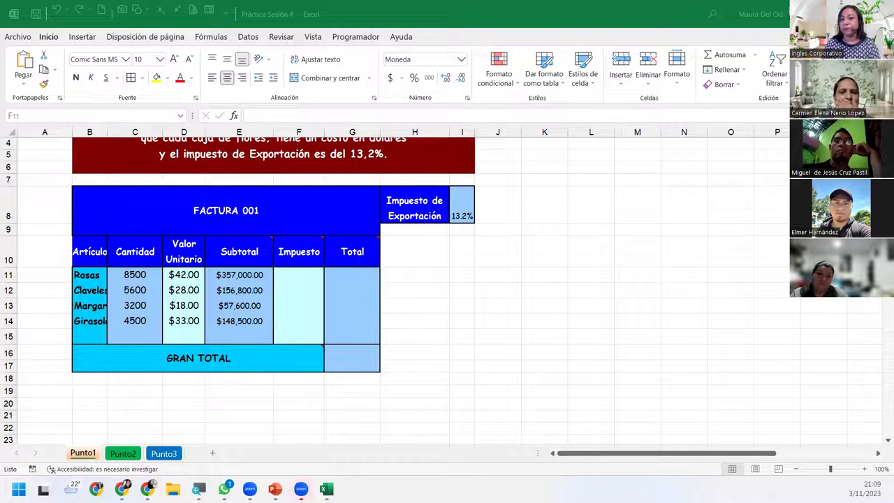
Step: Check the Rosas subtotal formula in E11 and the 13.2% export tax rate in I8
click(281, 275)
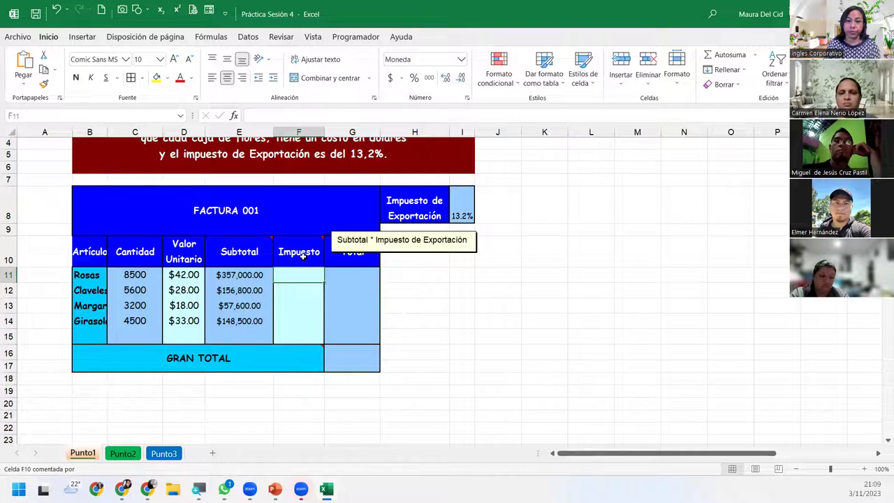
click(253, 276)
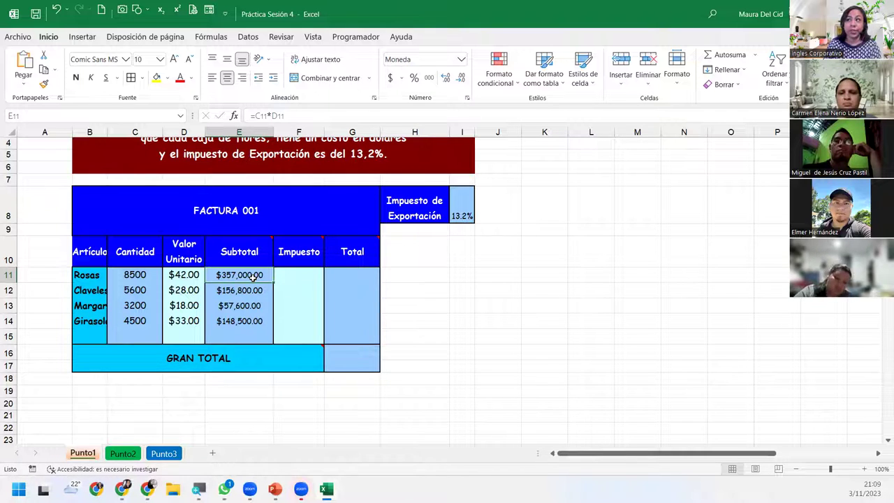
click(455, 193)
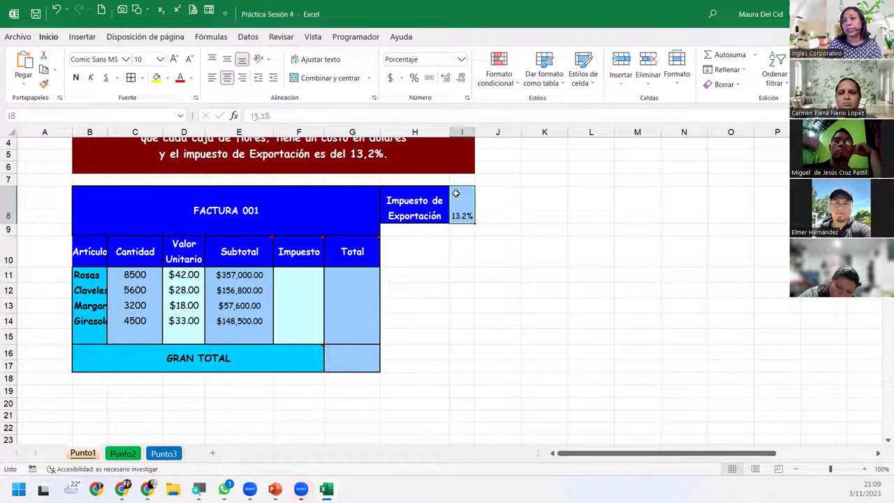
Step: Enter =E11*I8 in F11, giving a Rosas tax of $47,124.00
click(314, 278)
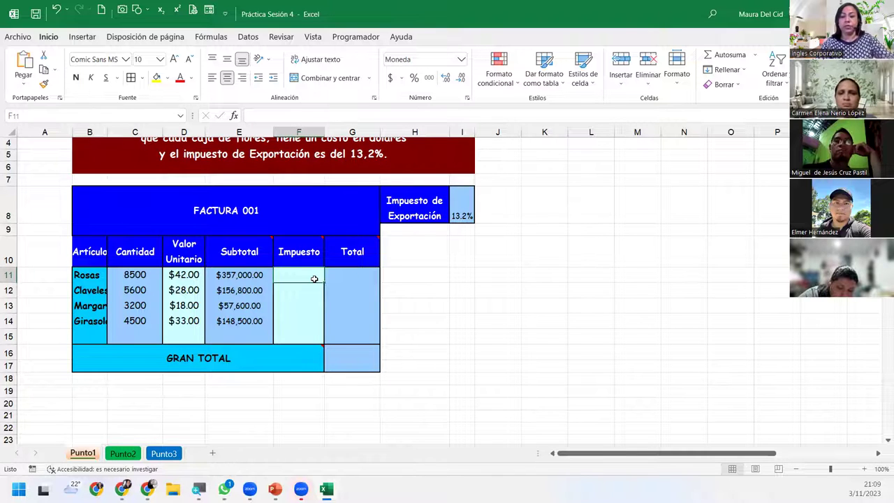
text(=)
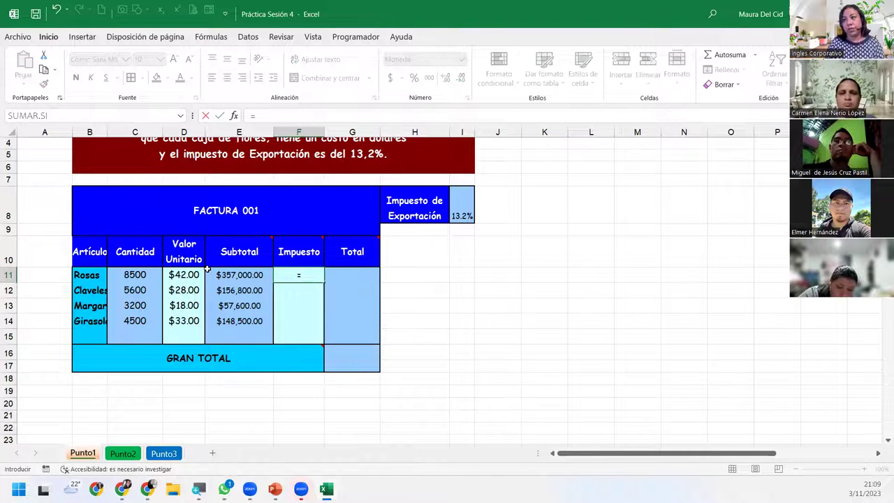
click(223, 281)
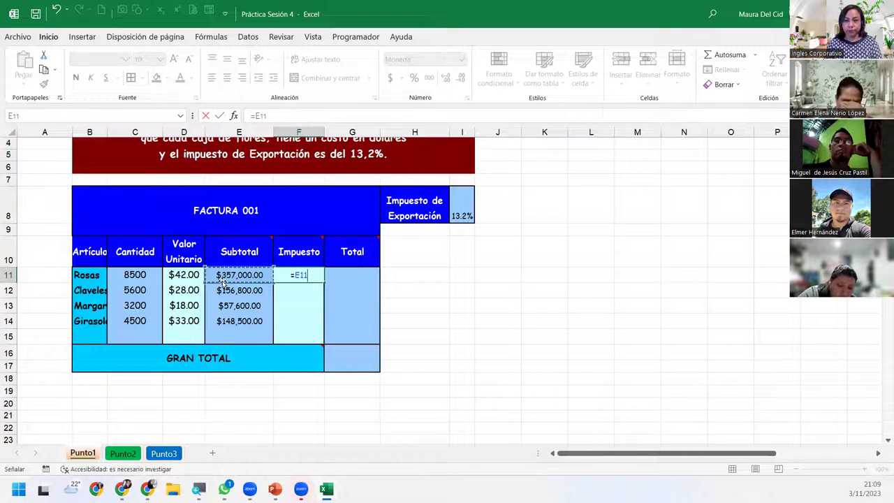
text(*)
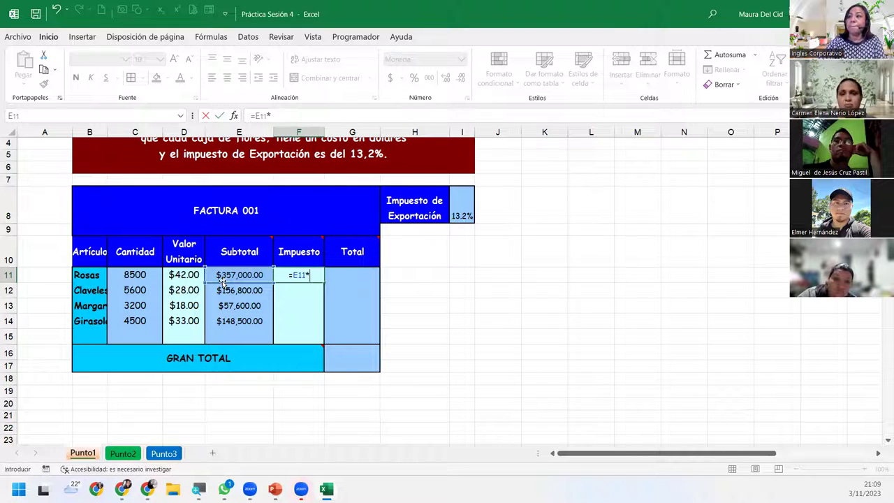
click(467, 203)
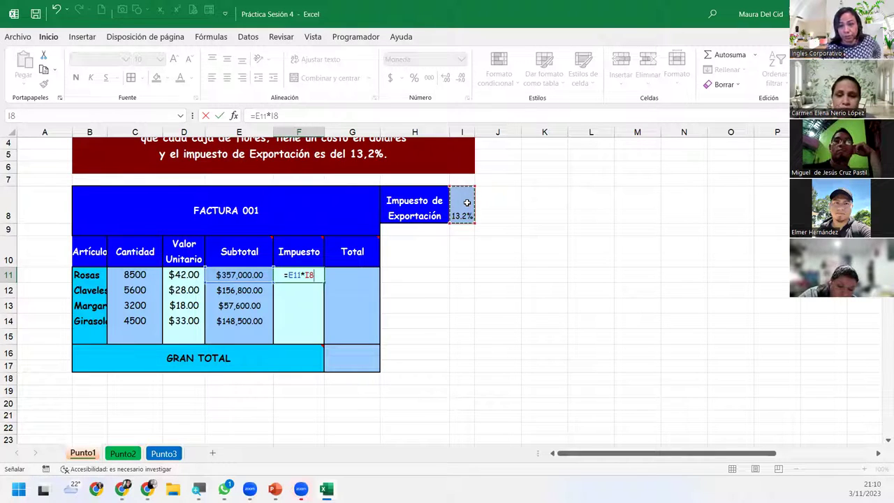
key(Return)
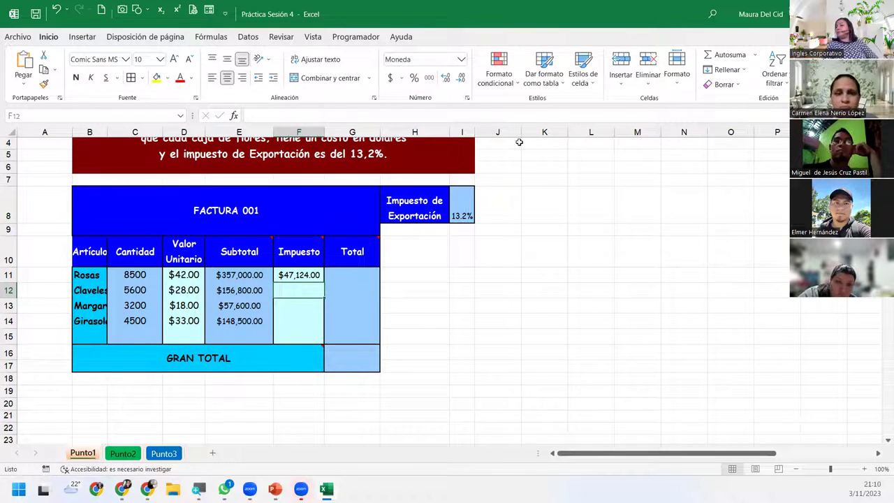
Step: Fill F11's tax formula down to F14 without formatting
click(316, 274)
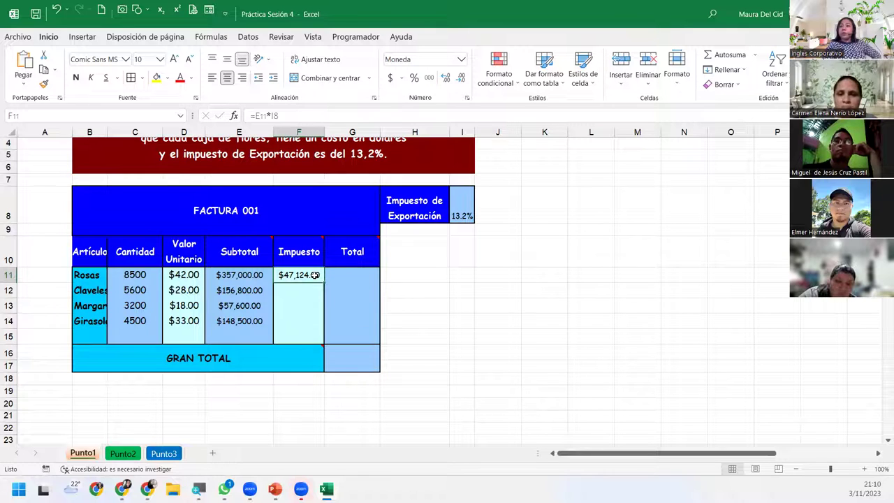
drag(325, 283, 324, 328)
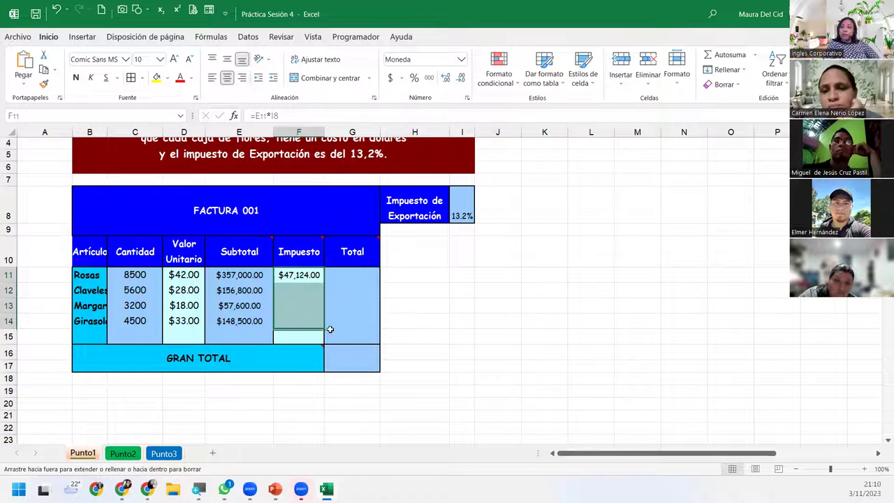
click(333, 339)
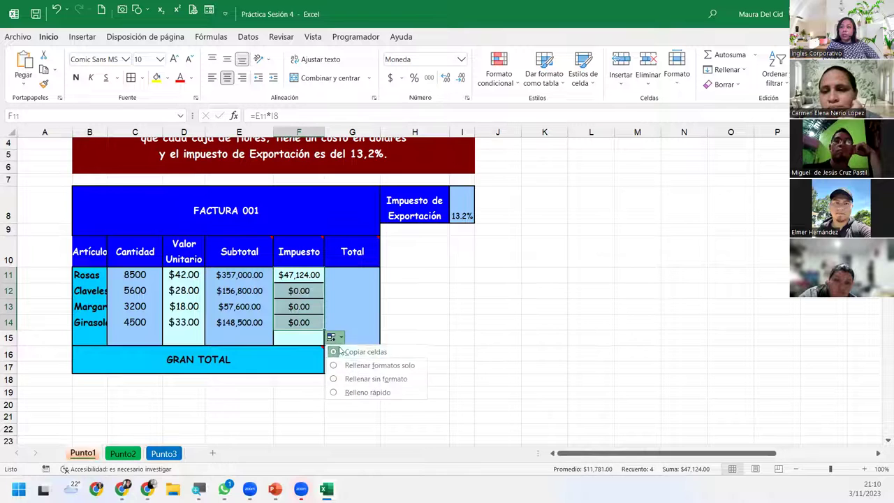
click(370, 380)
click(299, 307)
Step: Inspect the copied tax formulas in F12:F14, such as =E12*I9 showing $0.00
click(299, 320)
click(302, 307)
click(301, 294)
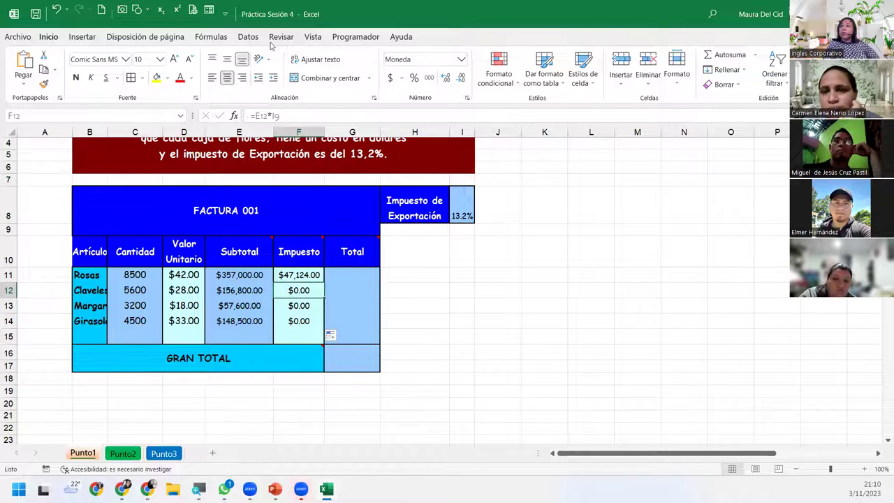
click(218, 38)
Step: Show formulas and check F11:F14, where F12:F14's rate references have shifted to I9–I11
click(671, 54)
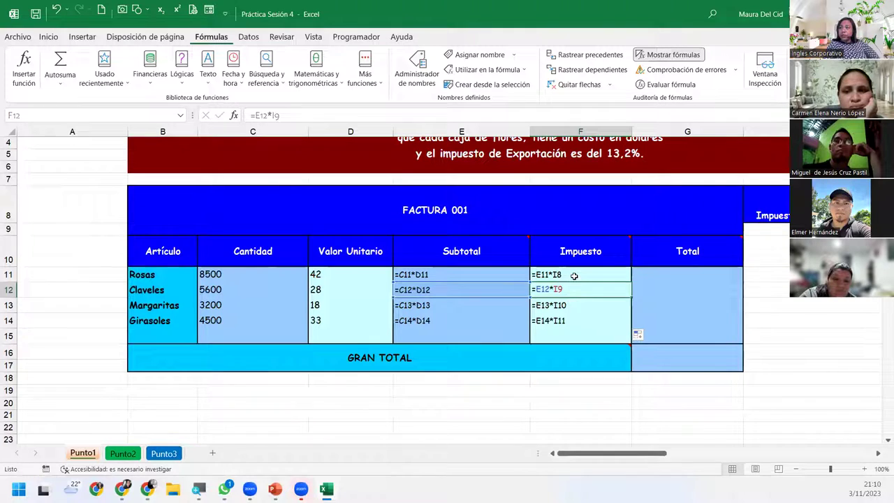
click(577, 275)
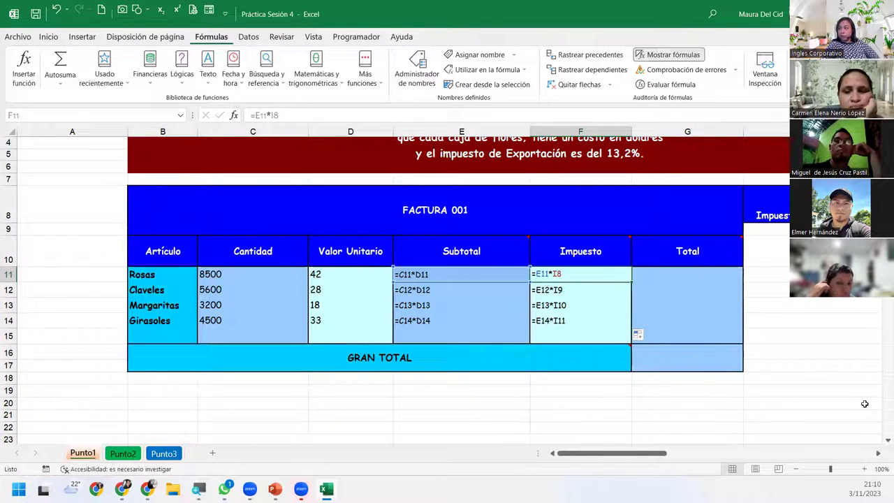
click(878, 454)
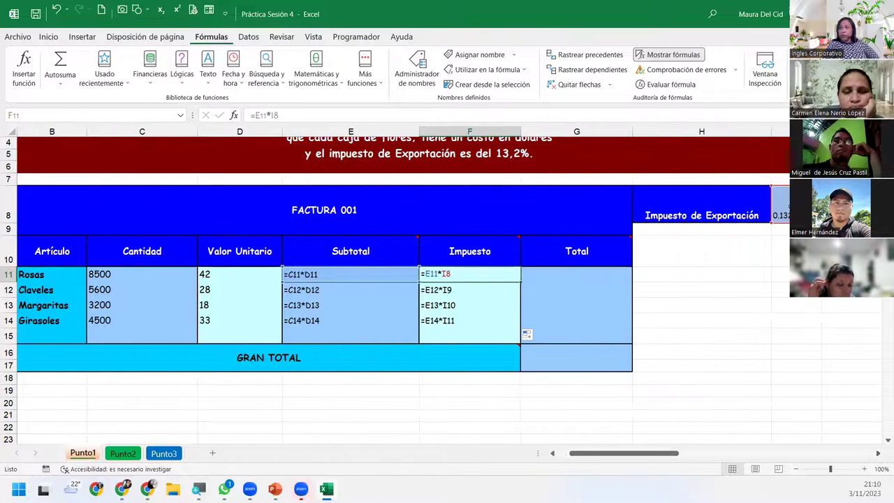
click(451, 290)
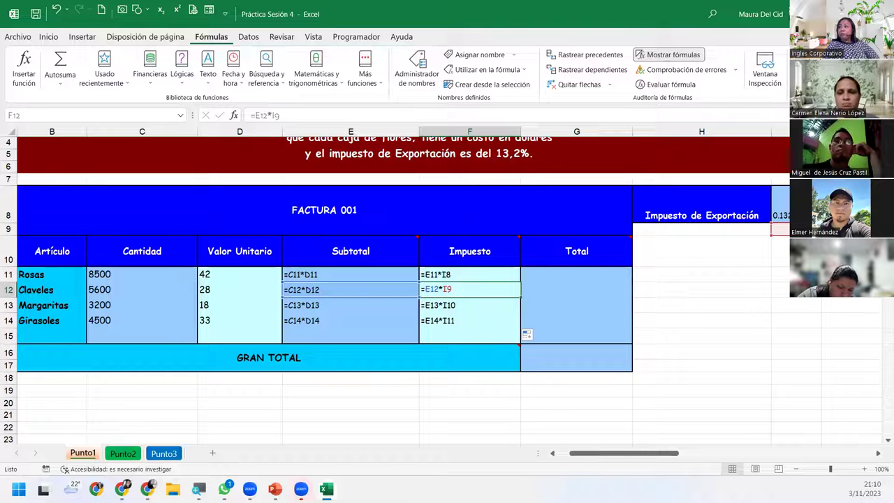
double_click(464, 304)
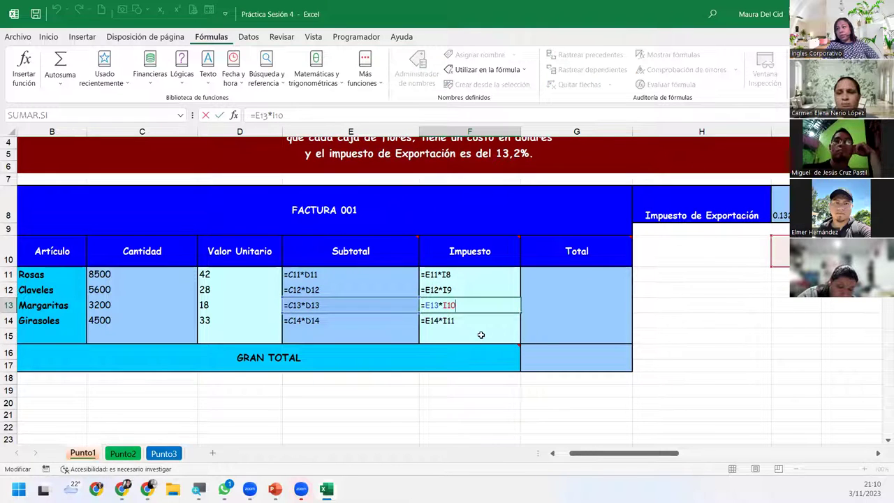
double_click(475, 324)
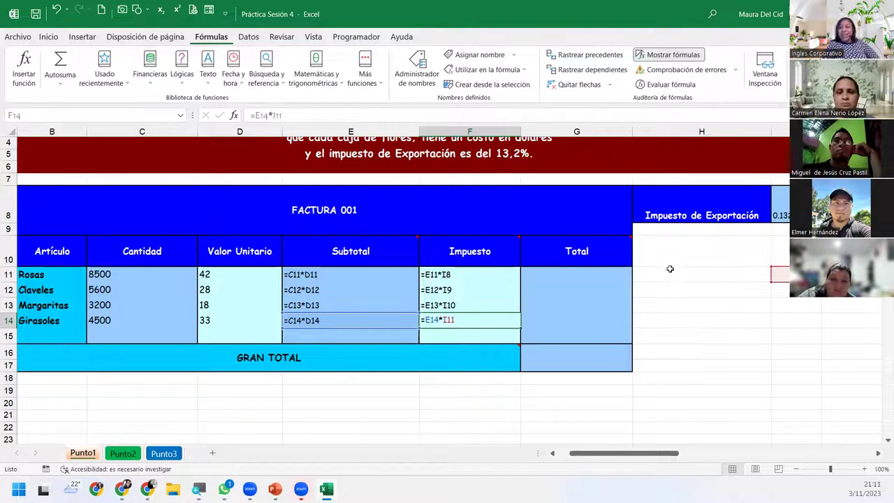
Step: Return to values and undo the fill, leaving only F11's $47,124.00 tax
click(662, 54)
click(58, 11)
click(57, 11)
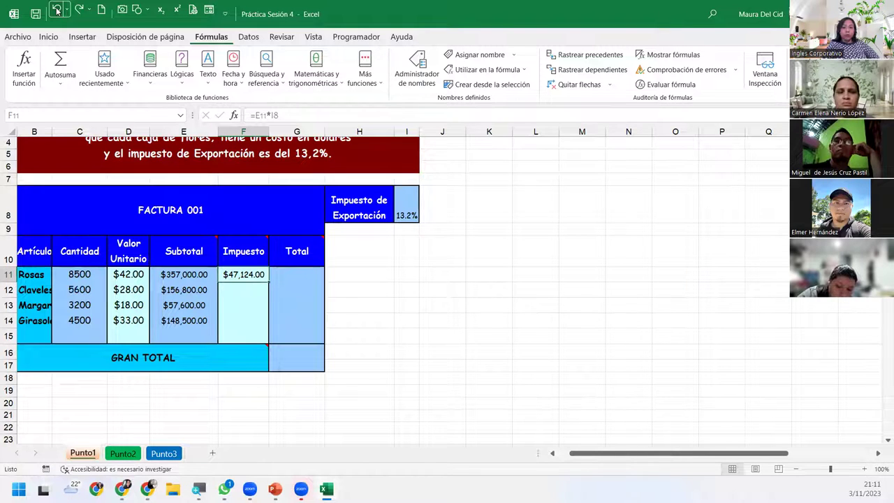
Step: Make F11's tax-rate reference absolute as $I$8
double_click(248, 276)
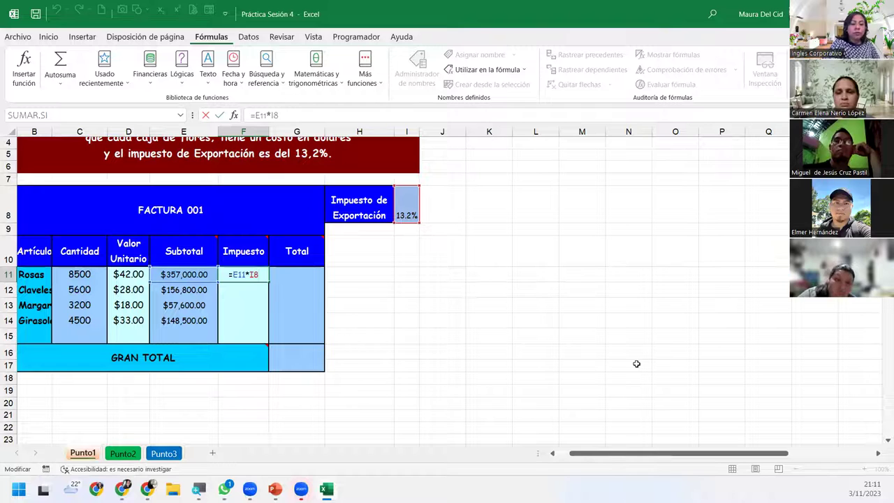
key(F4)
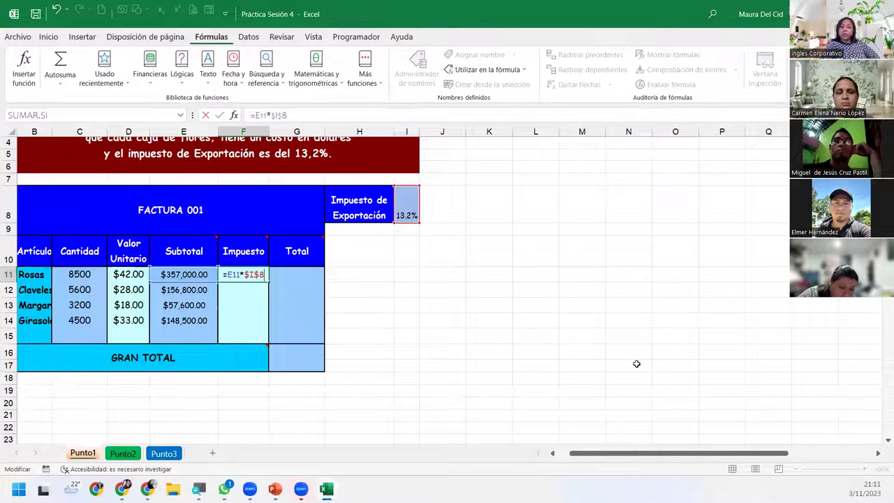
key(Return)
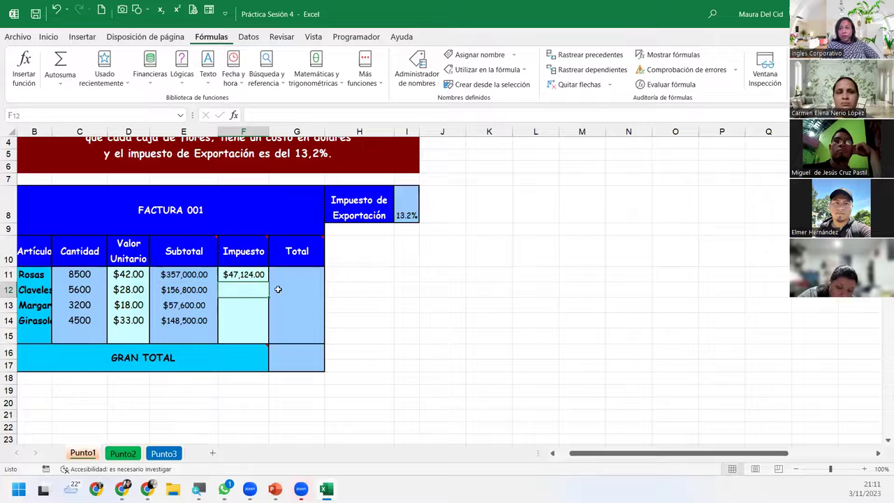
Step: Fill F11's tax down to F14 without formatting, giving $20,697.60, $7,603.20 and $19,602.00
click(245, 272)
drag(269, 282, 268, 328)
click(278, 337)
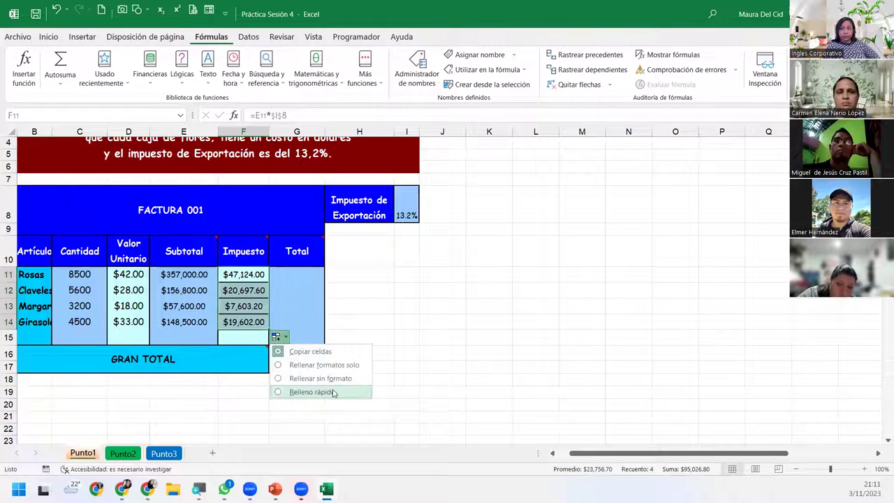
click(338, 381)
click(299, 272)
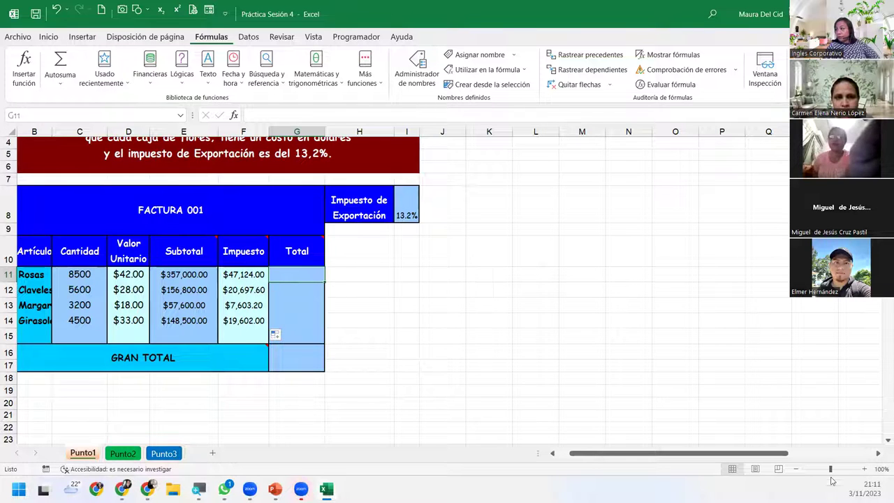
Step: Zoom the sheet to 130% and review F11's formula =E11*$I$8 without changing it
click(864, 470)
click(864, 469)
drag(740, 454, 691, 454)
double_click(390, 272)
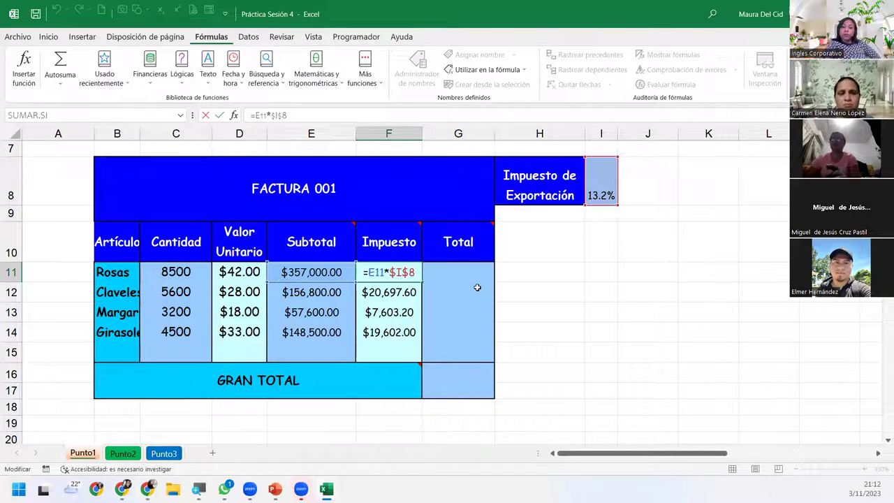
key(Return)
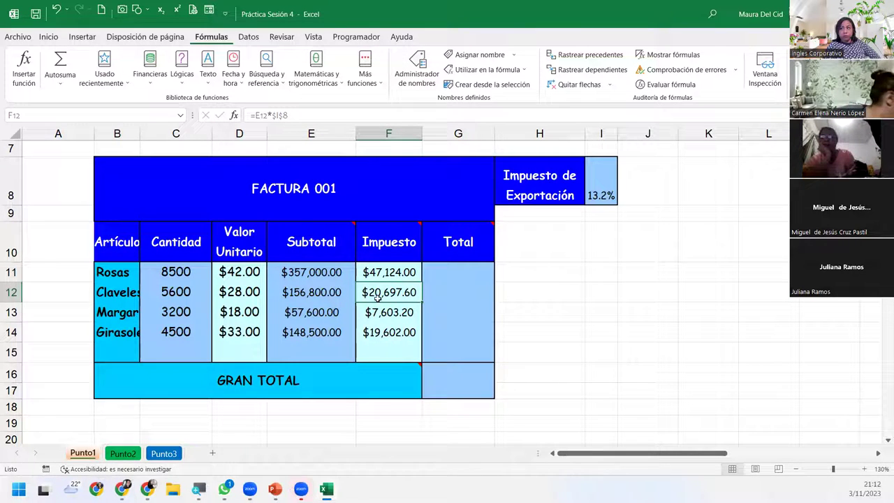
Step: Clear F12:F14 and rewrite F11's formula as =E11*I8, replacing the $I$8 reference
drag(380, 291, 382, 329)
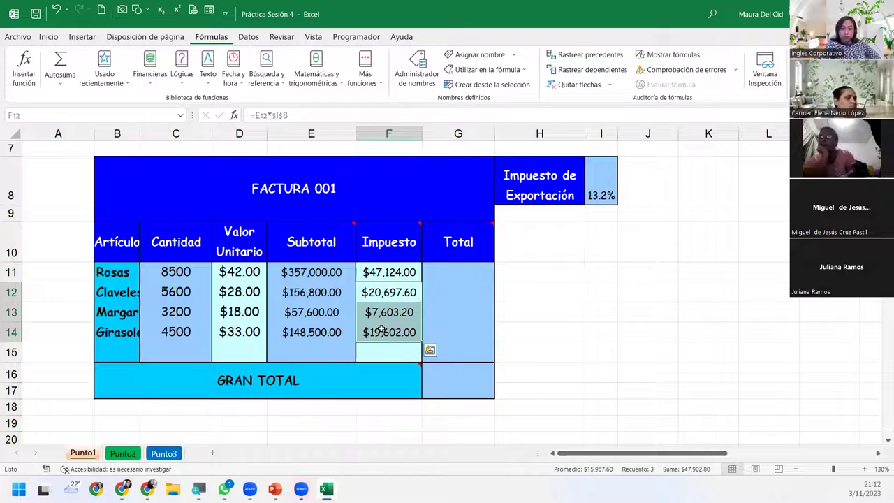
key(Delete)
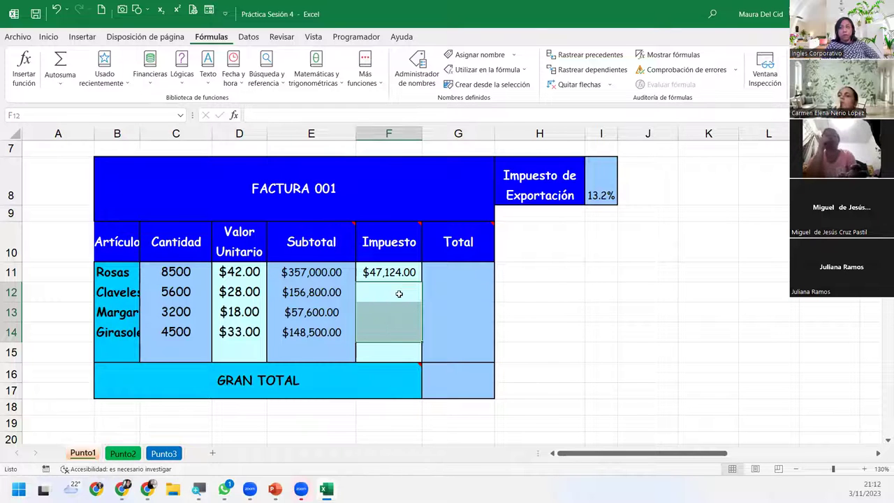
click(392, 272)
double_click(391, 273)
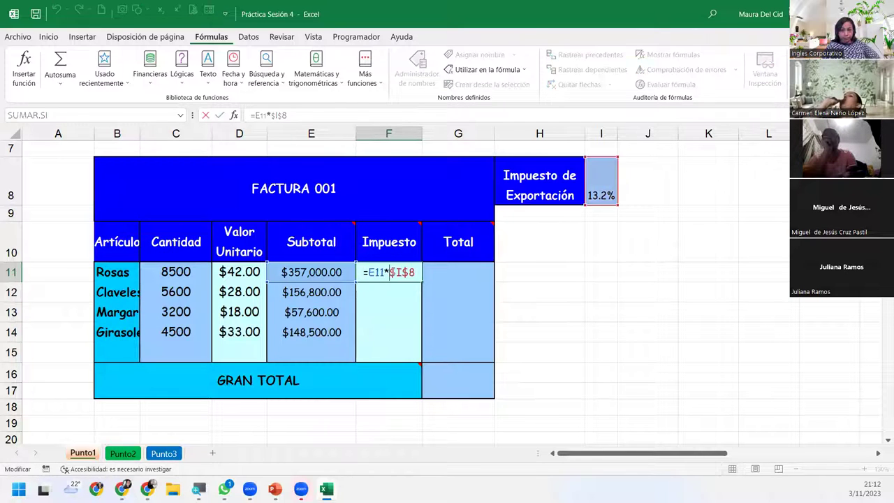
click(421, 272)
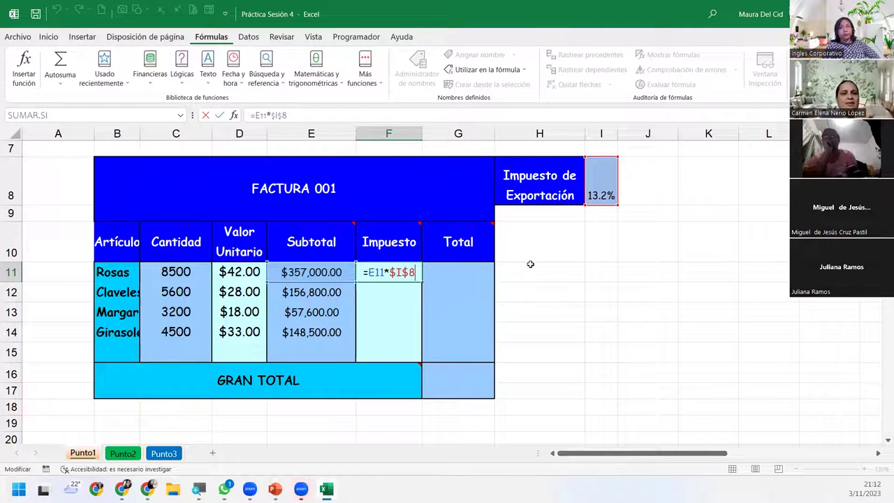
drag(417, 272, 386, 272)
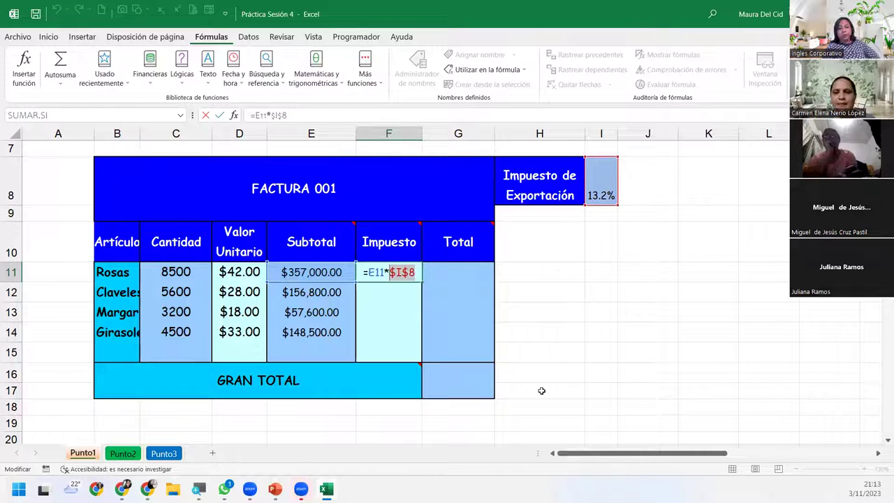
key(BackSpace)
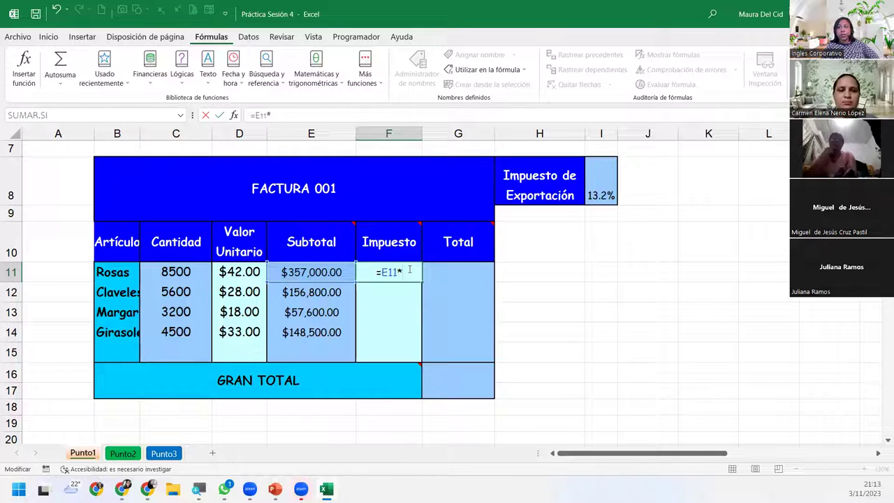
click(596, 179)
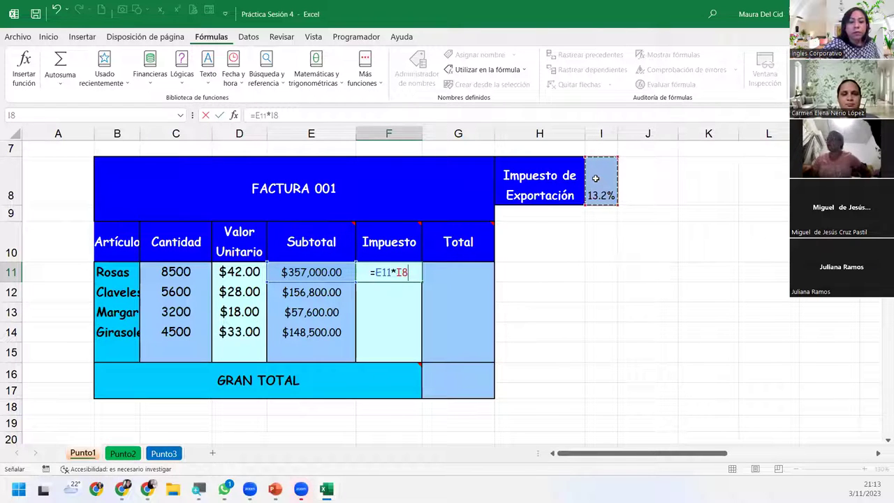
Step: Lock F11's rate as $I$8 and fill the tax to F14 ($47,124.00 through $19,602.00)
key(F4)
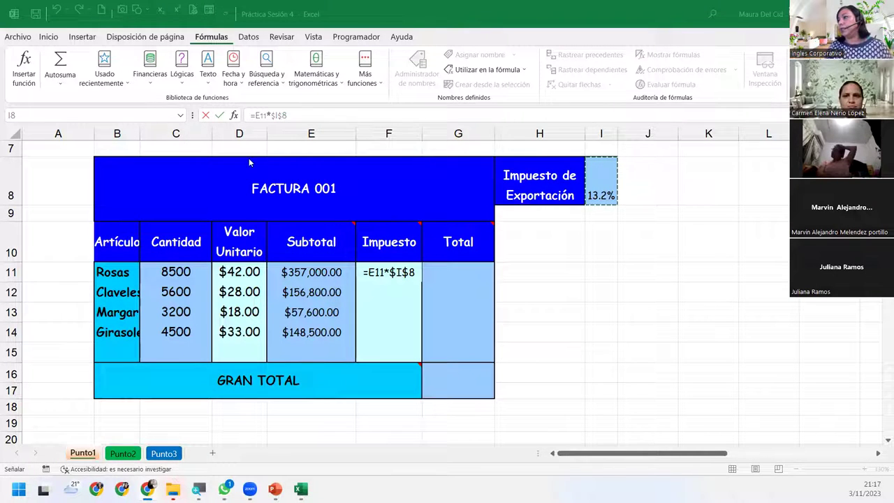
key(Return)
click(418, 275)
drag(421, 281, 420, 340)
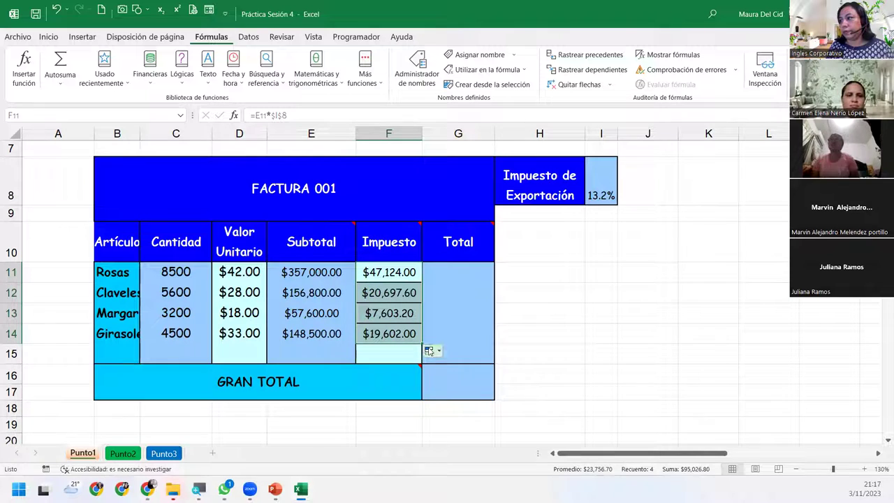
click(429, 350)
Step: Select G11 for the Total column and return to the shared Excel workbook view
click(429, 278)
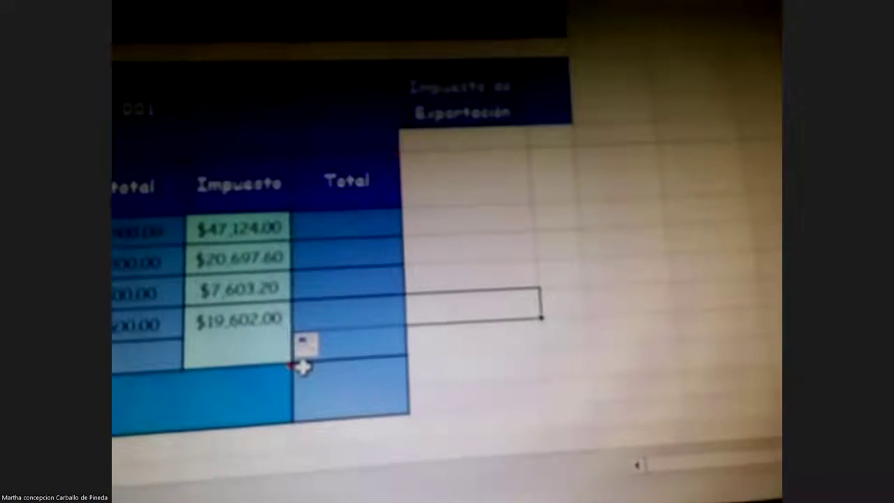
click(299, 344)
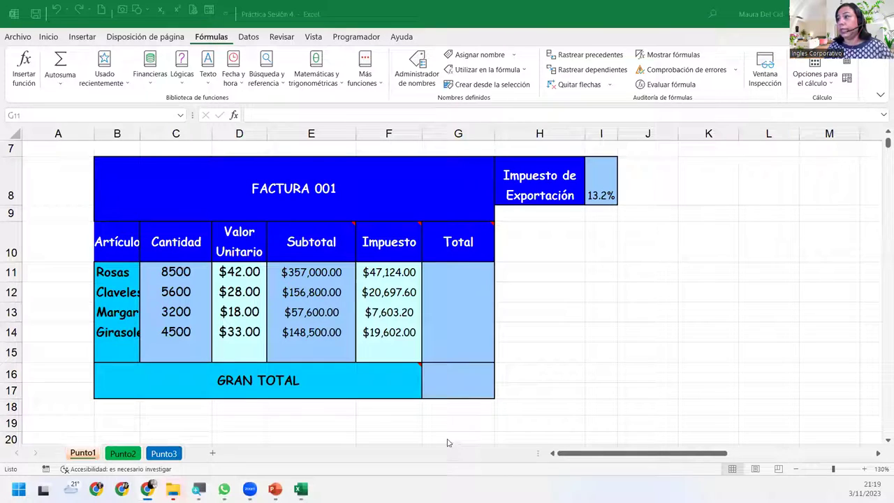
click(453, 278)
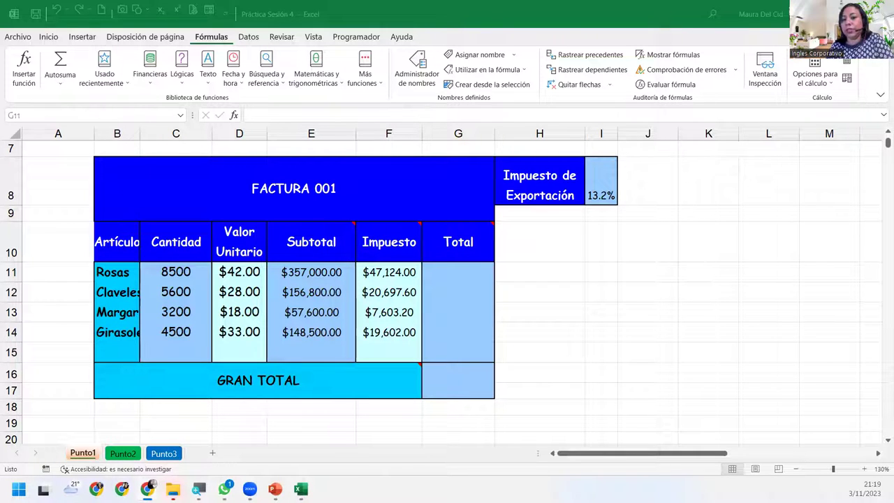
Step: Enter =E11+F11 in G11 so the Rosas Total shows $404,124.00
click(462, 275)
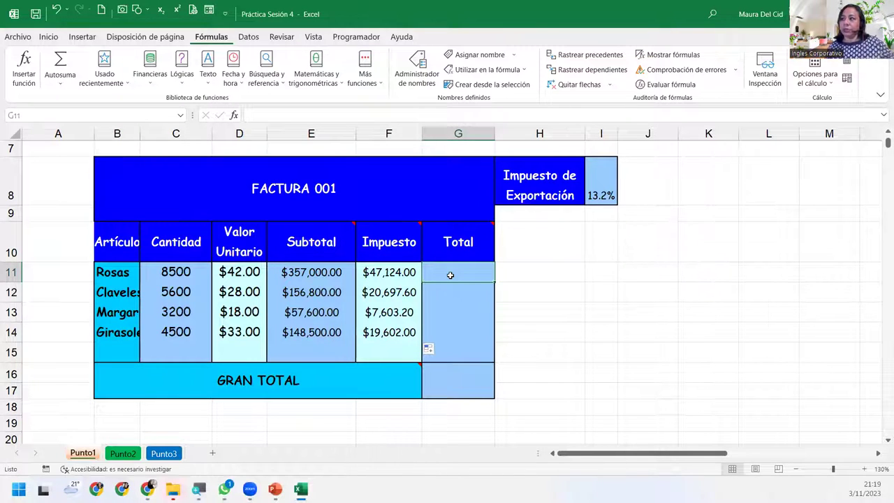
text(=)
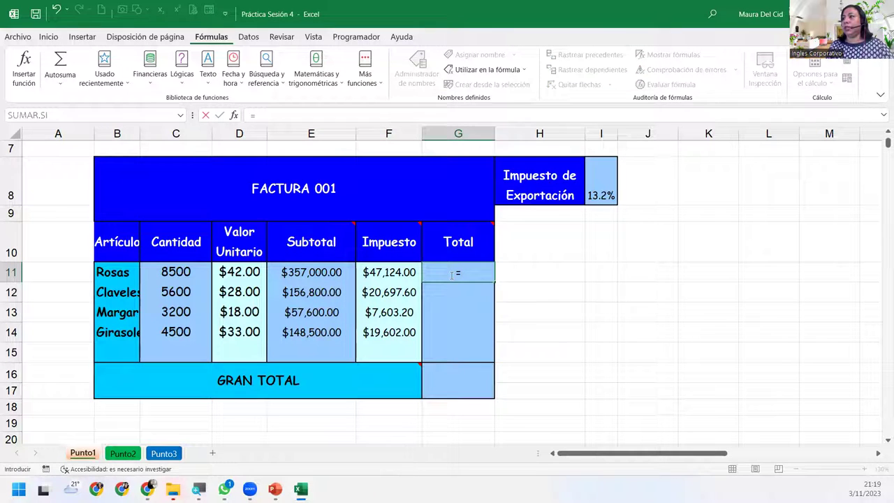
click(328, 274)
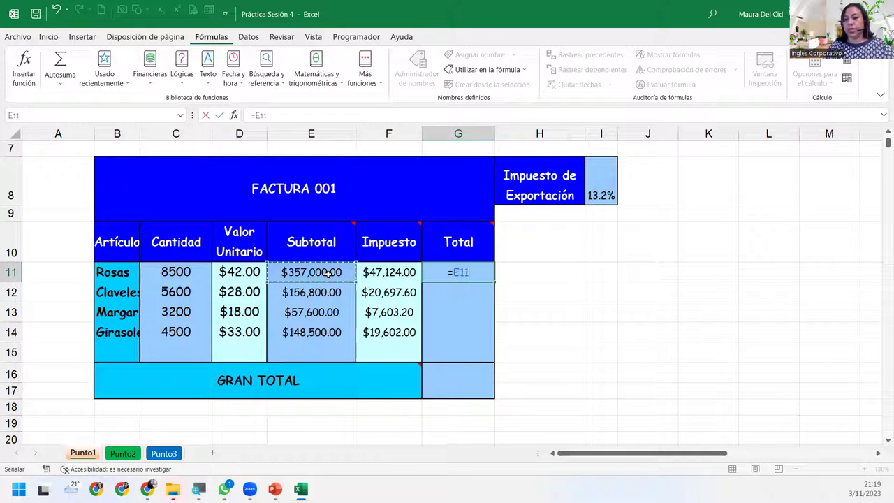
text(+)
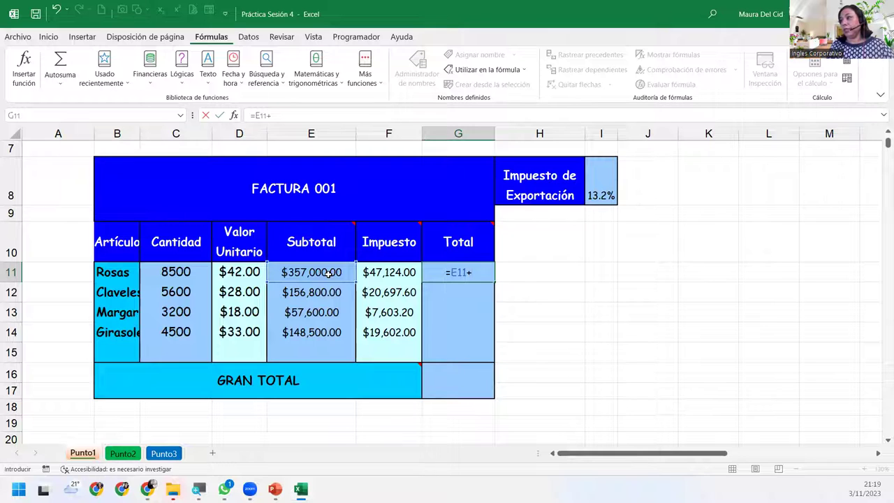
click(370, 273)
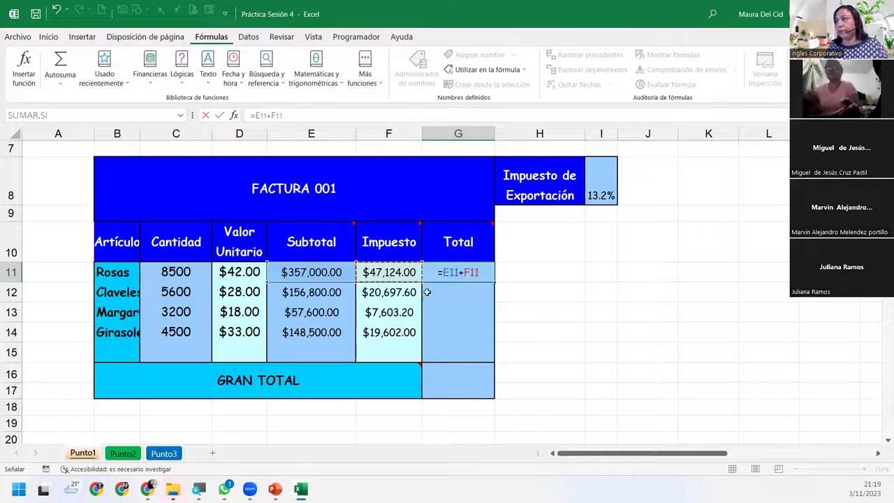
click(478, 273)
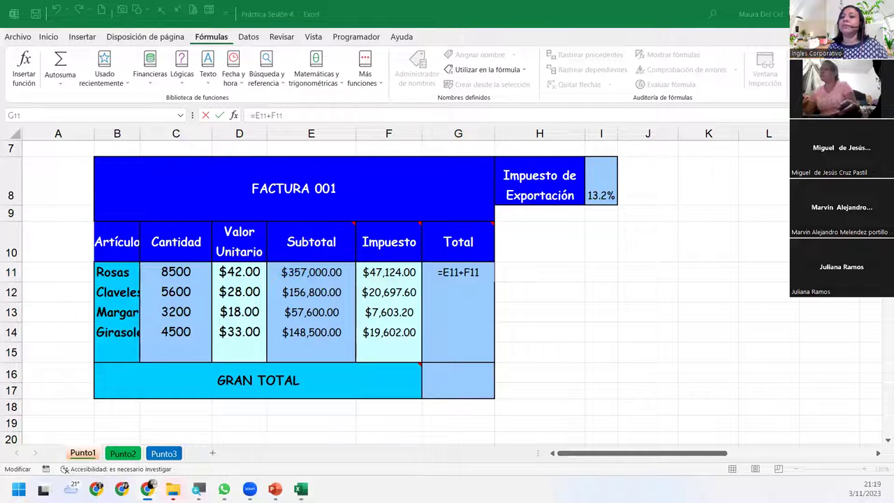
click(486, 271)
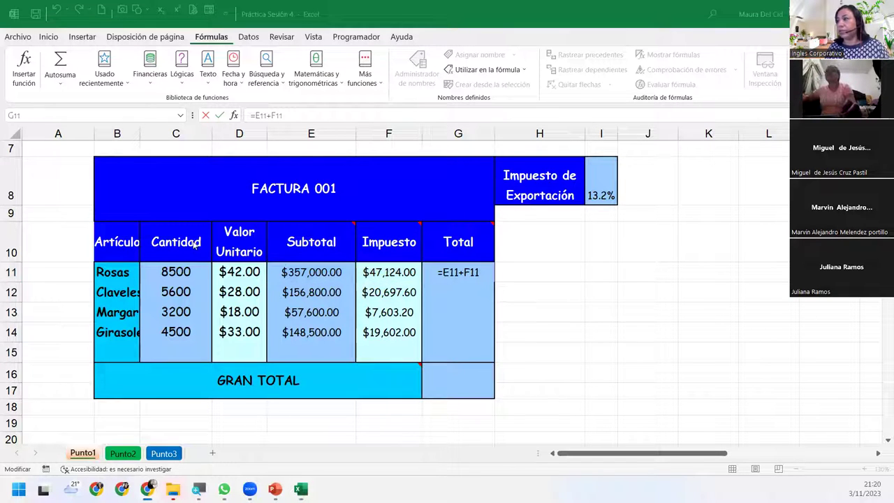
click(485, 277)
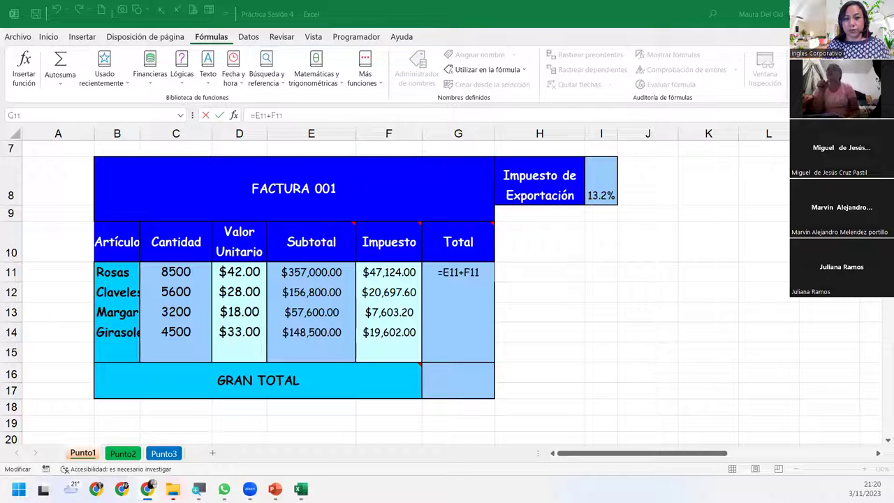
click(486, 268)
key(Return)
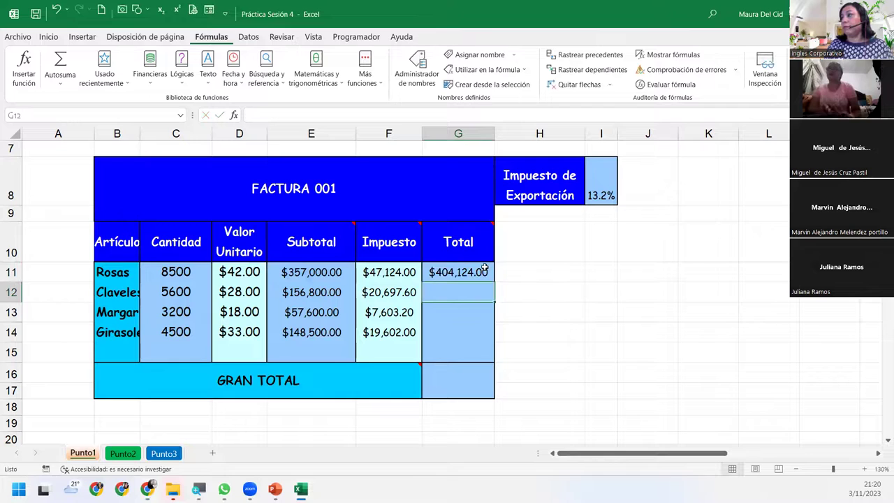
click(486, 271)
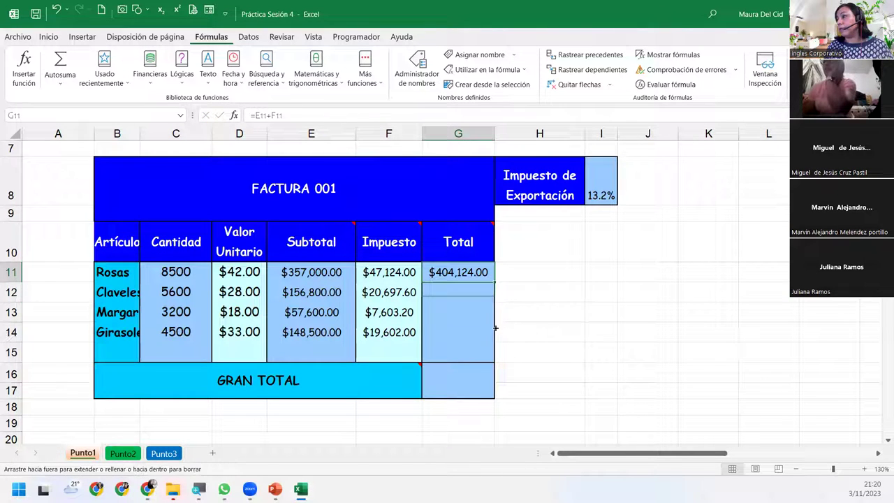
Step: Fill G11 down to G14 without formatting, giving $177,497.60, $65,203.20 and $168,102.00
drag(493, 280, 493, 338)
click(504, 351)
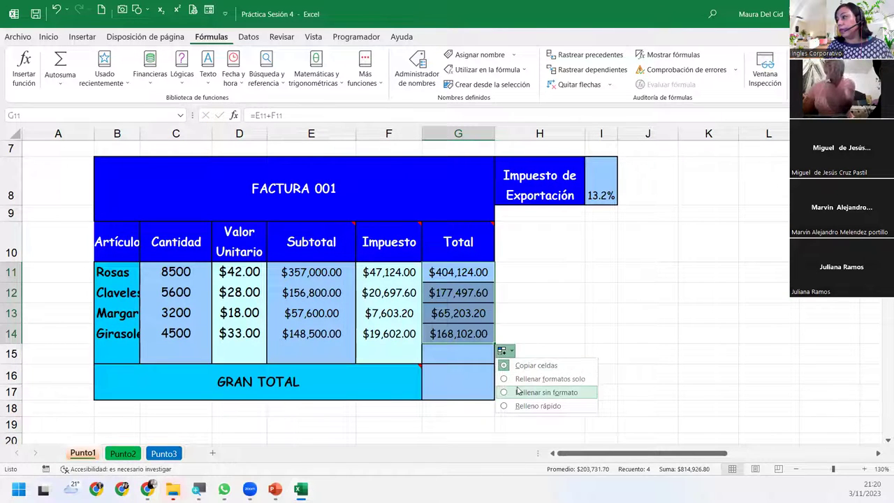
click(513, 392)
click(458, 381)
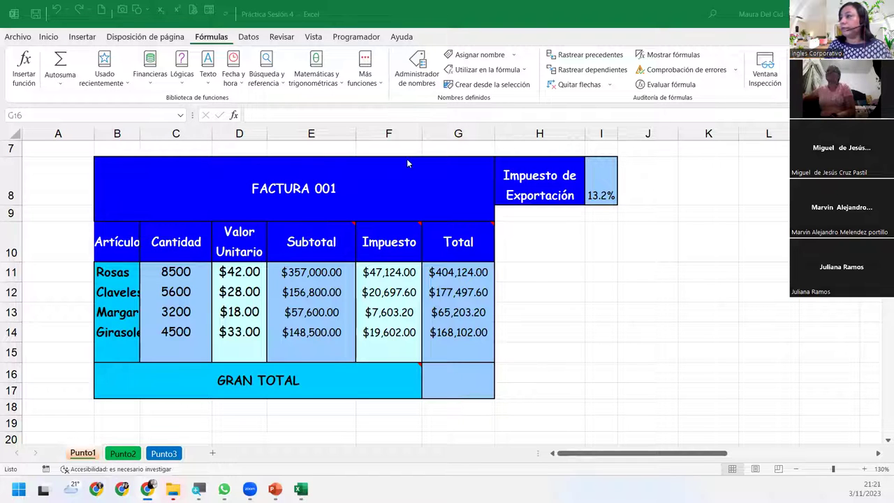
Step: Insert =SUMA(G11:G15) in G16 with Autosuma, giving a GRAN TOTAL of $814,926.80
click(444, 384)
mouse_move(458, 380)
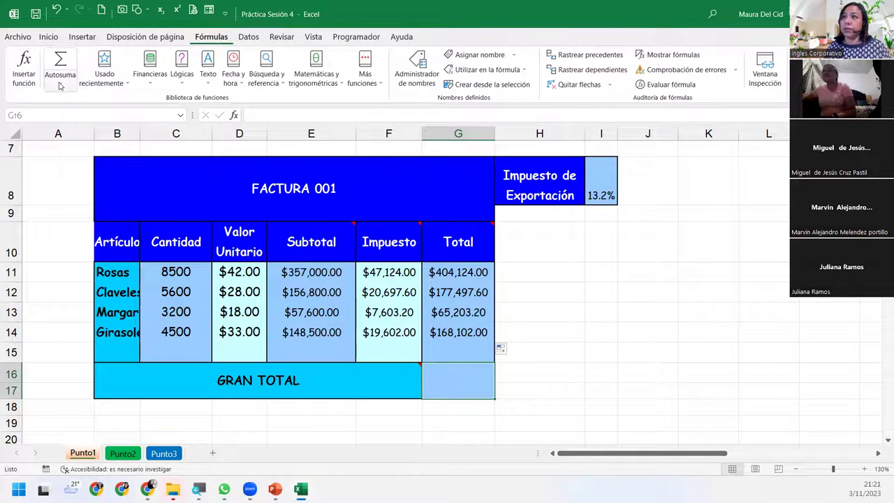
click(49, 37)
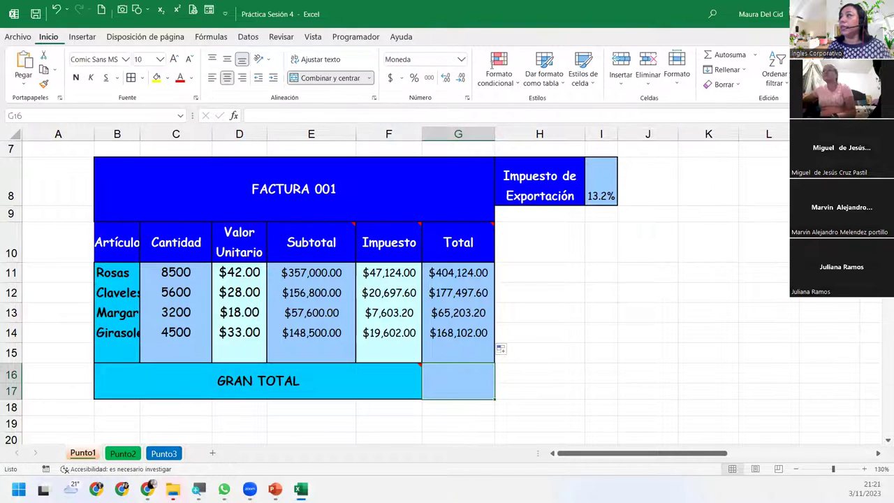
click(755, 54)
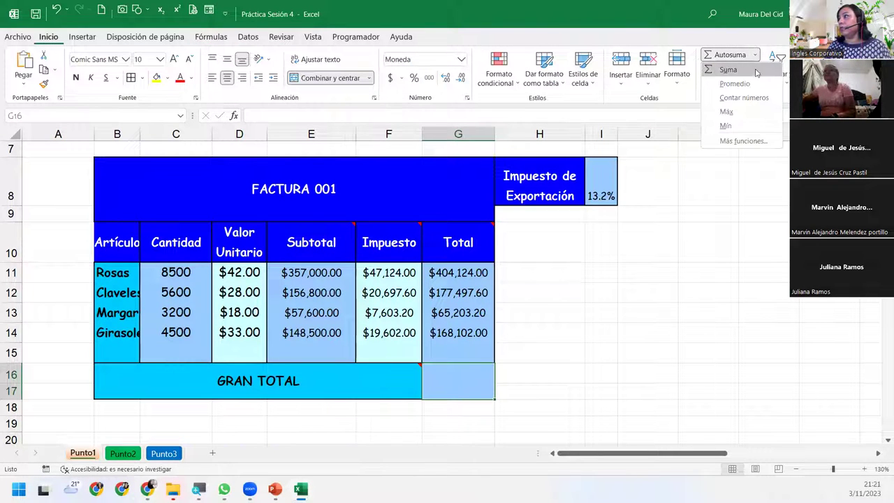
click(756, 73)
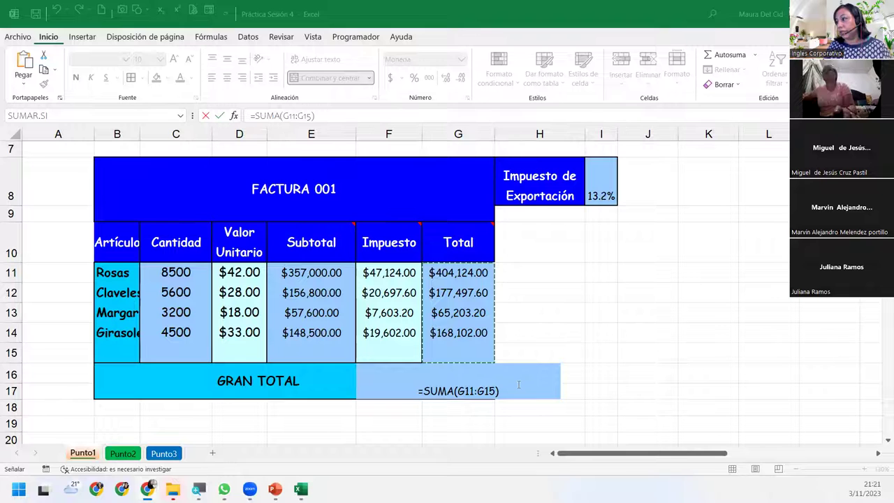
key(Return)
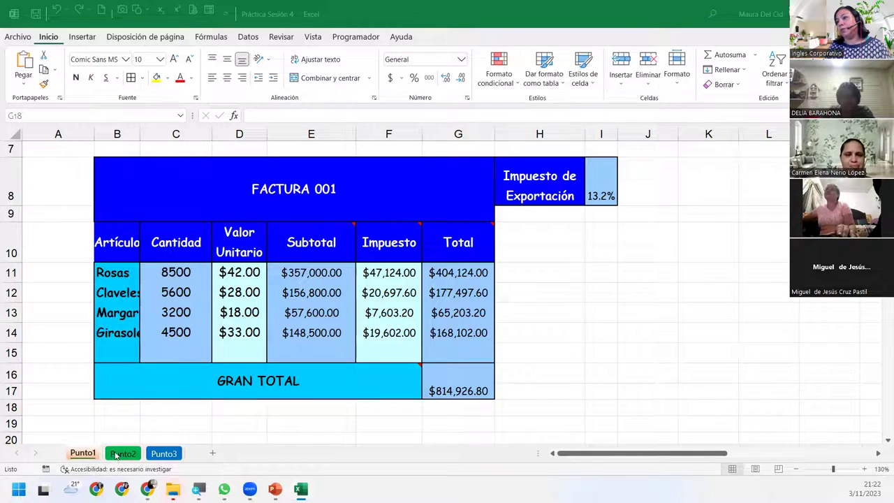
Step: Go to the Punto2 sheet, zoom in, and start a formula in Oscar's Comision Dolares cell D7
click(123, 454)
click(251, 210)
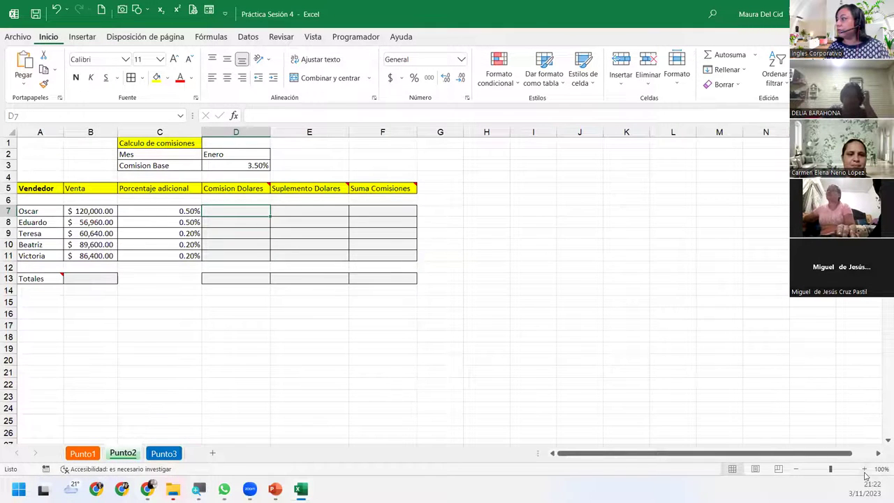
click(865, 469)
click(865, 469)
click(865, 469)
click(865, 469)
click(864, 469)
click(865, 468)
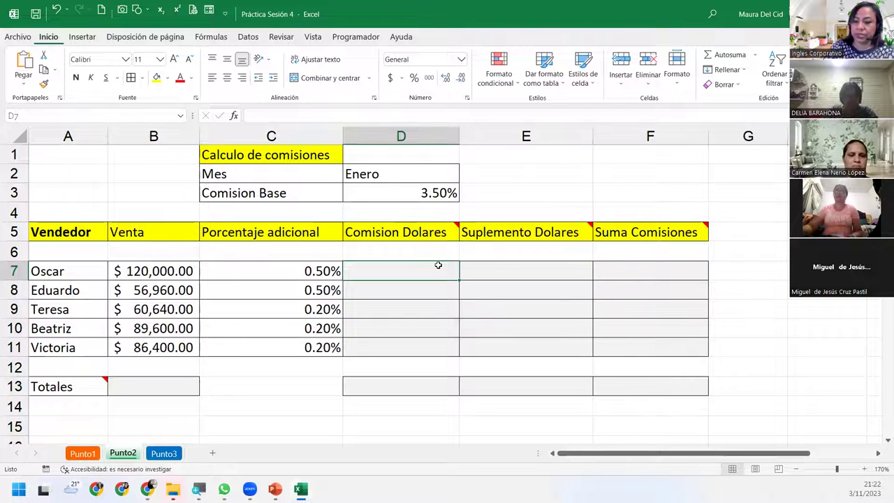
text(=)
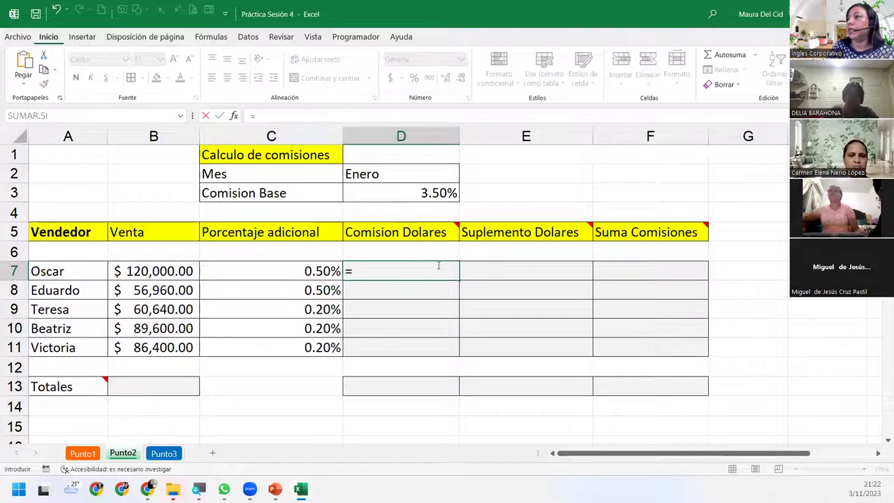
Step: Enter =B7*$D$3 in D7 so Oscar's commission shows $4,200.00 at the locked 3.50% rate
click(164, 272)
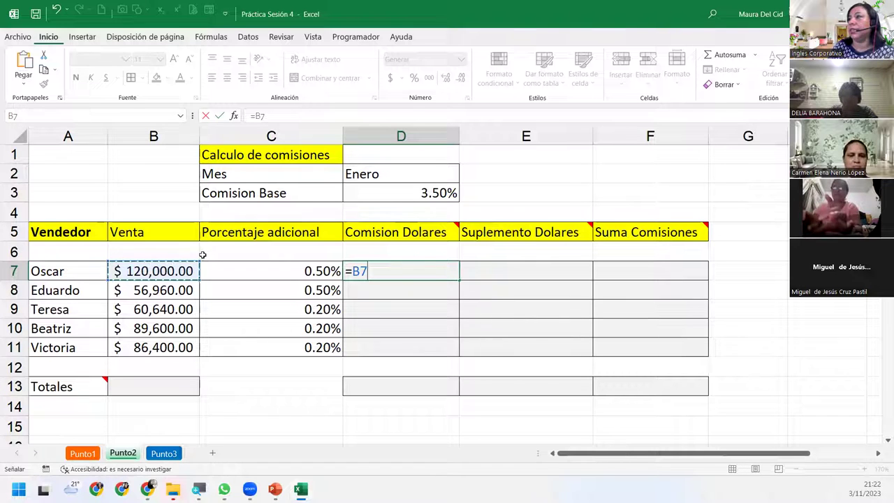
mouse_move(401, 232)
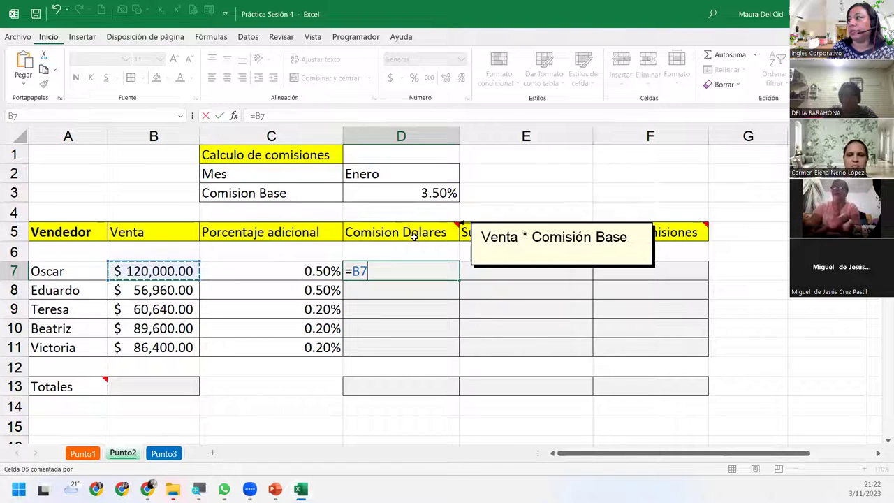
text(*)
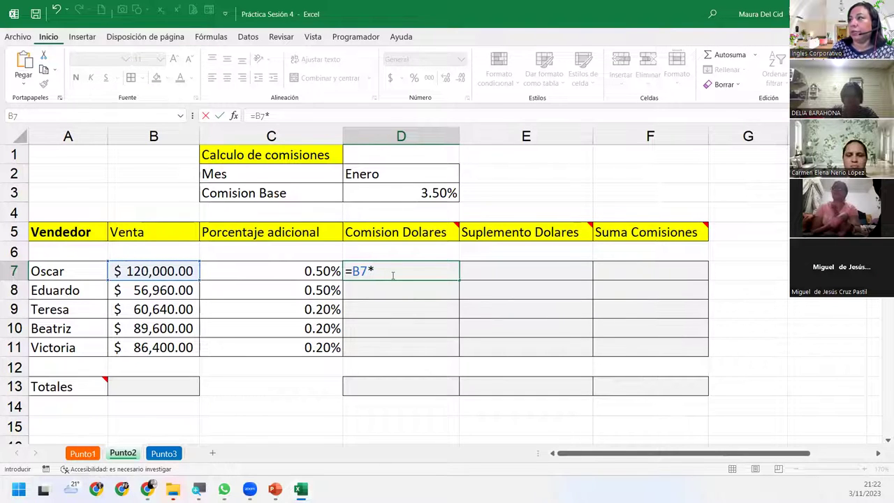
click(433, 200)
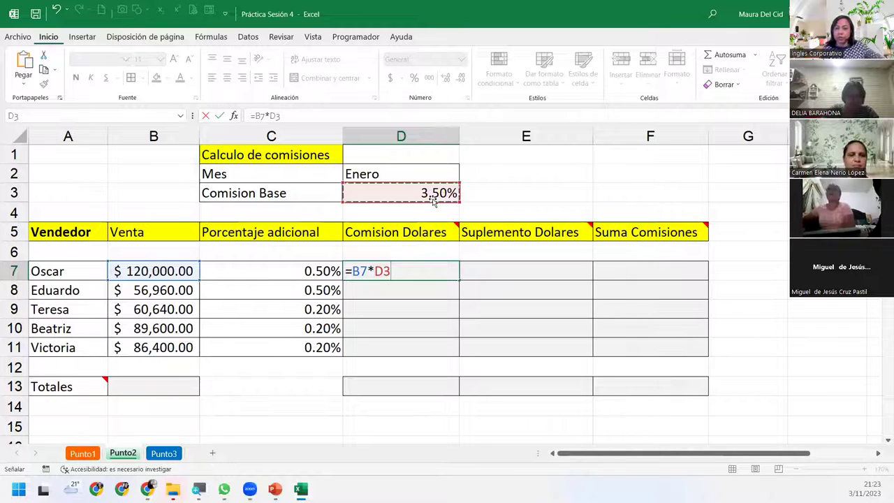
key(F4)
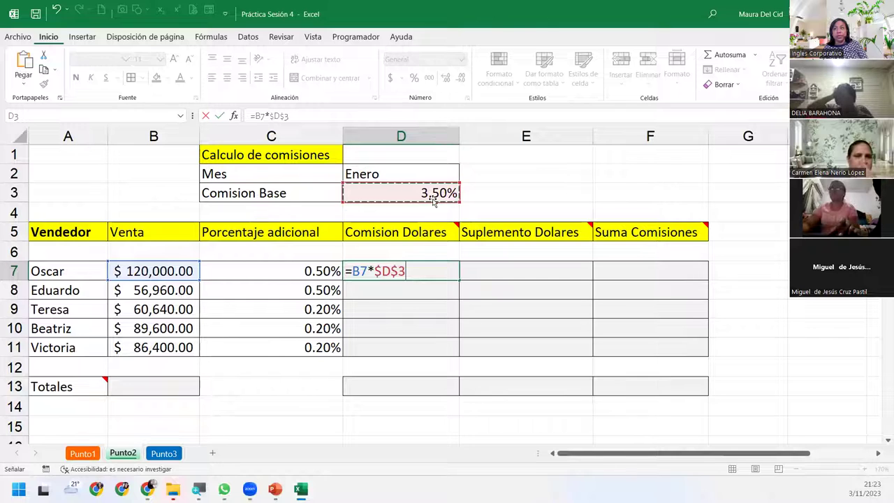
key(Return)
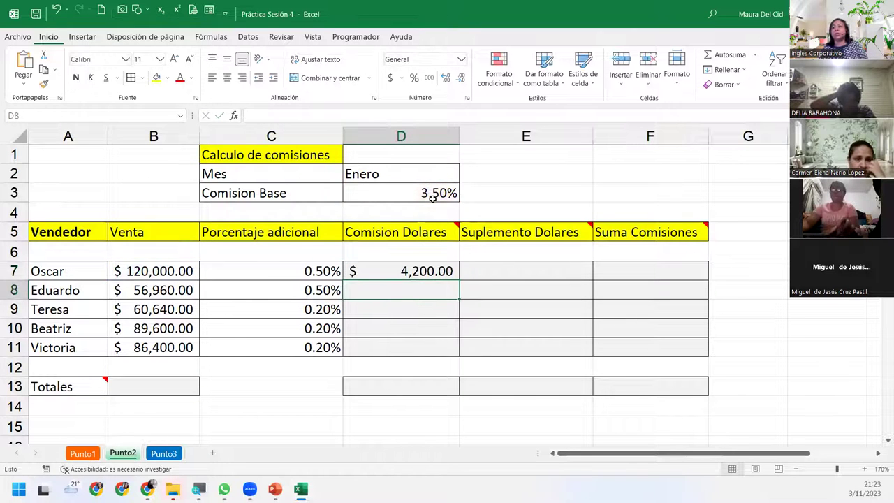
click(431, 268)
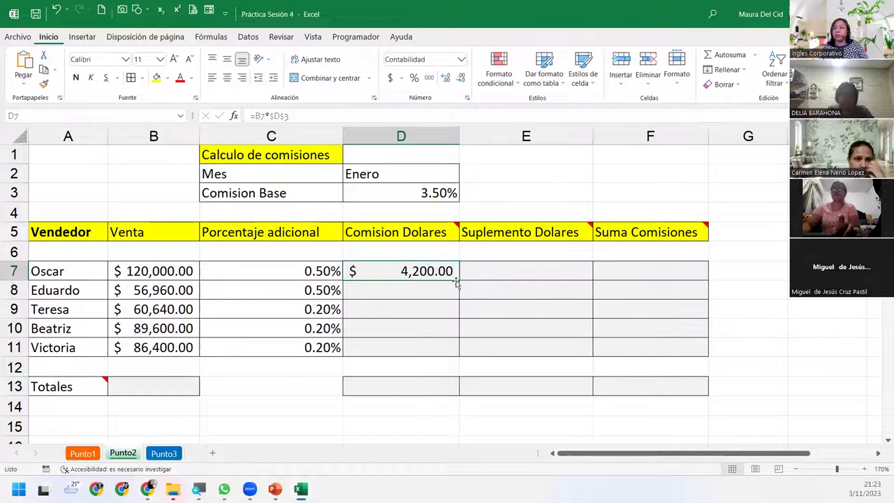
Step: Fill D7's commission formula down to D11 (1,993.60, 2,122.40, 3,136.00, 3,024.00) and recheck D7
drag(457, 281, 461, 357)
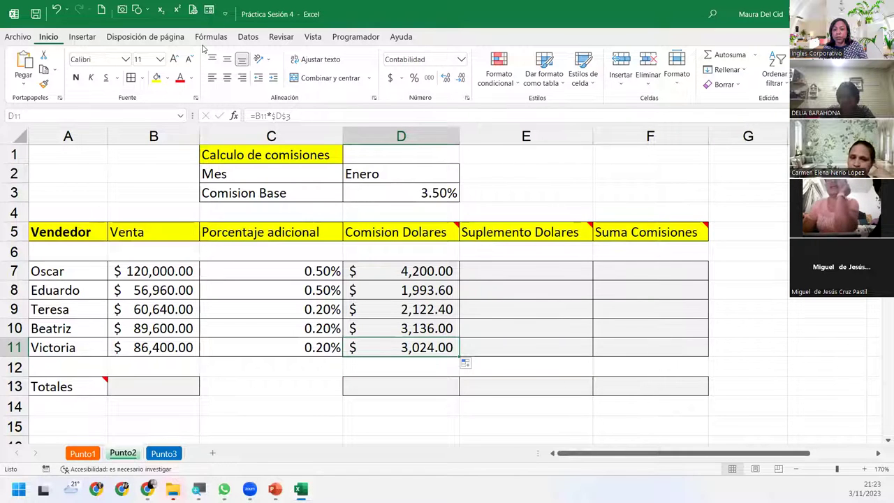
double_click(451, 273)
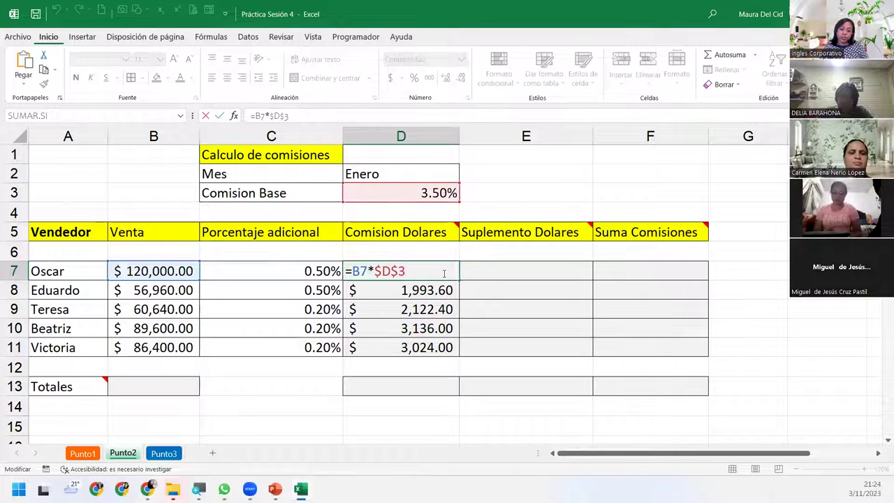
key(Return)
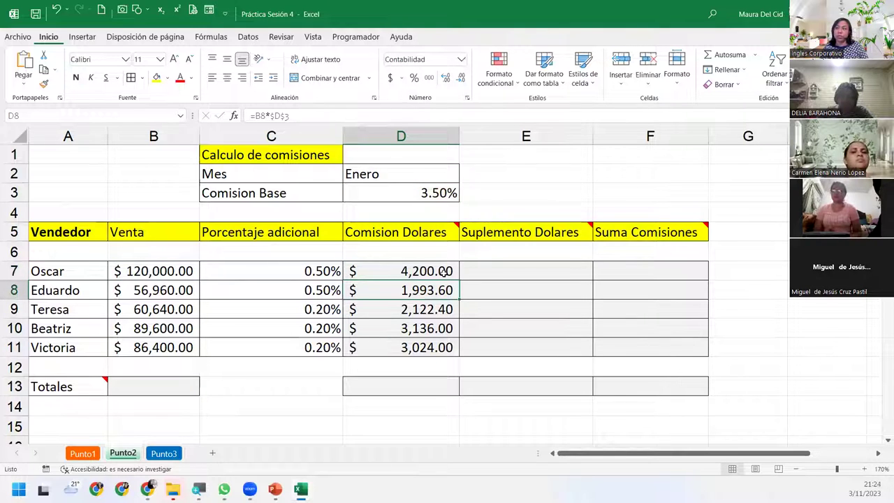
click(448, 273)
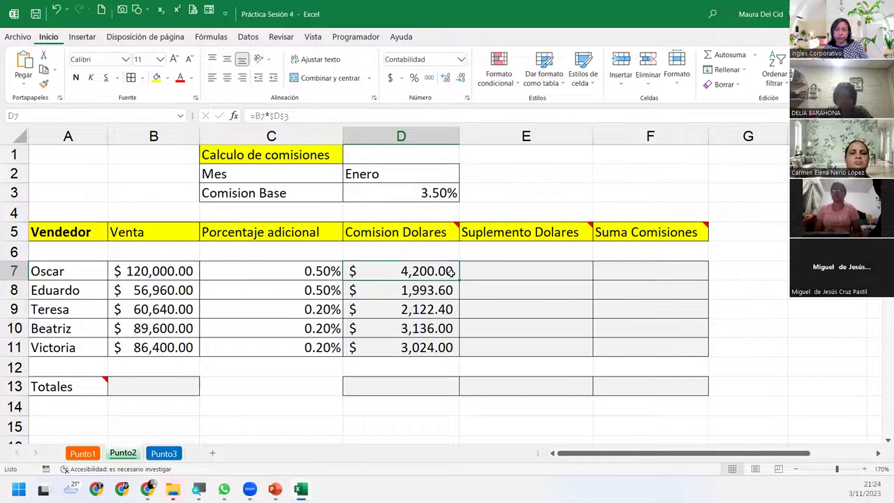
Step: Show formulas to verify D8:D11 all reference $D$3, then return to calculated values
click(211, 37)
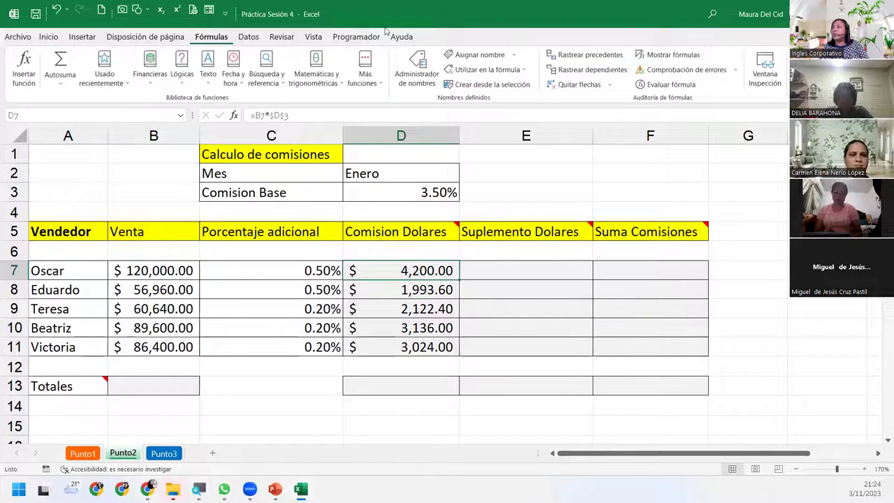
click(669, 55)
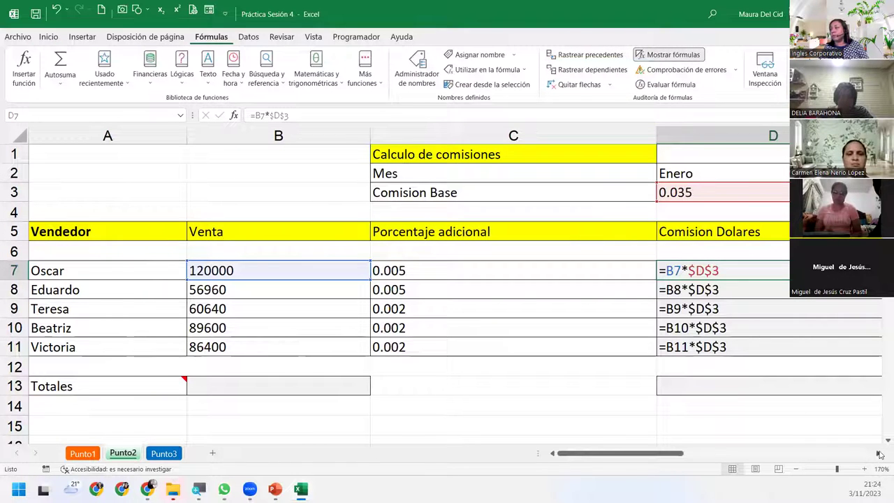
scroll(676, 238, right, 1)
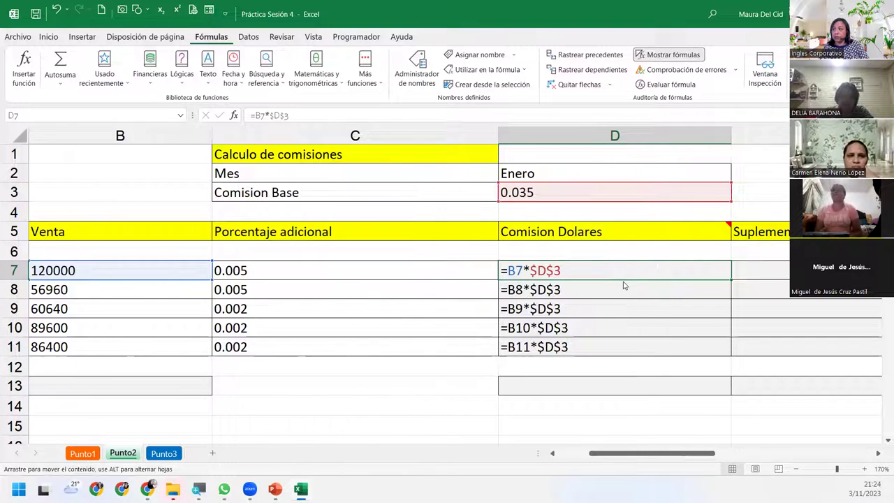
click(614, 288)
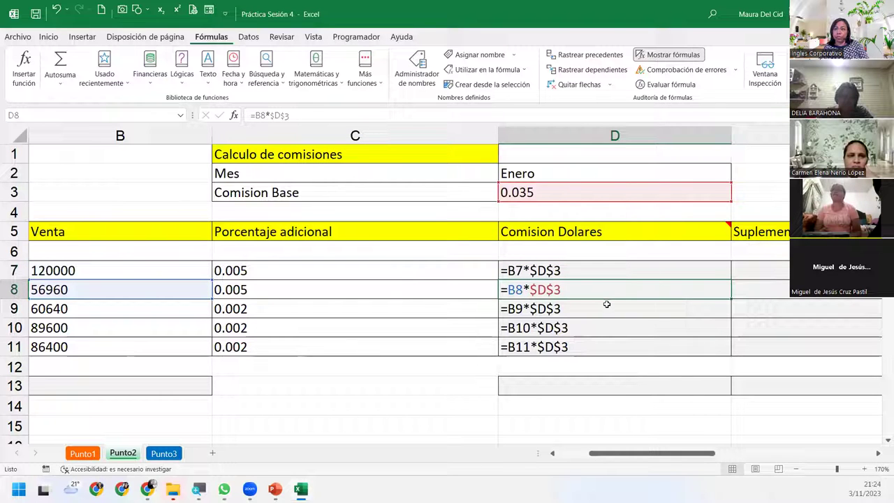
click(606, 304)
click(602, 328)
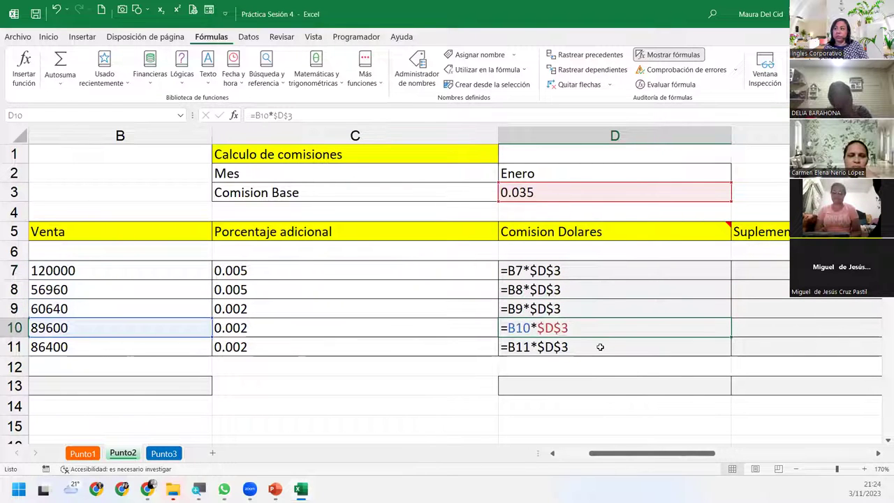
click(600, 347)
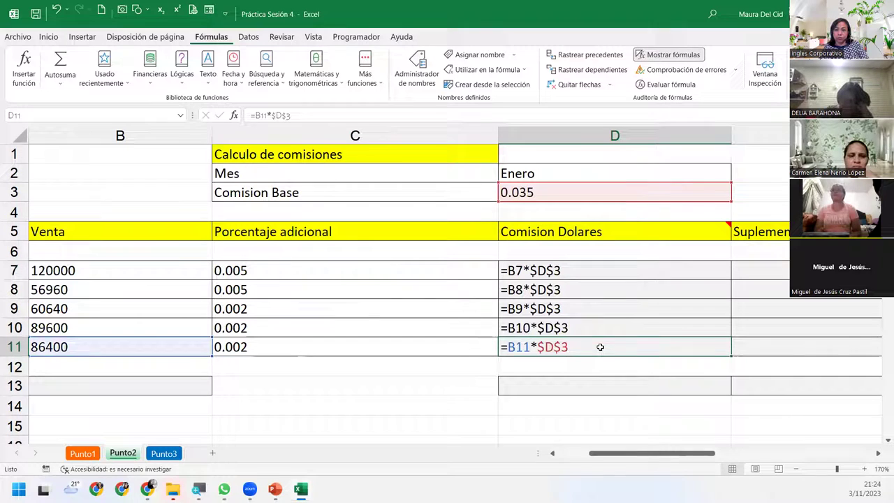
click(600, 309)
click(601, 287)
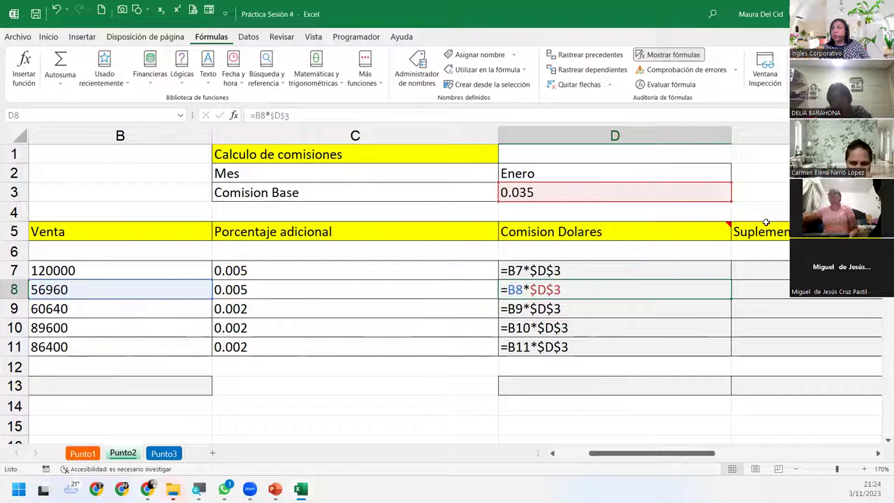
click(672, 56)
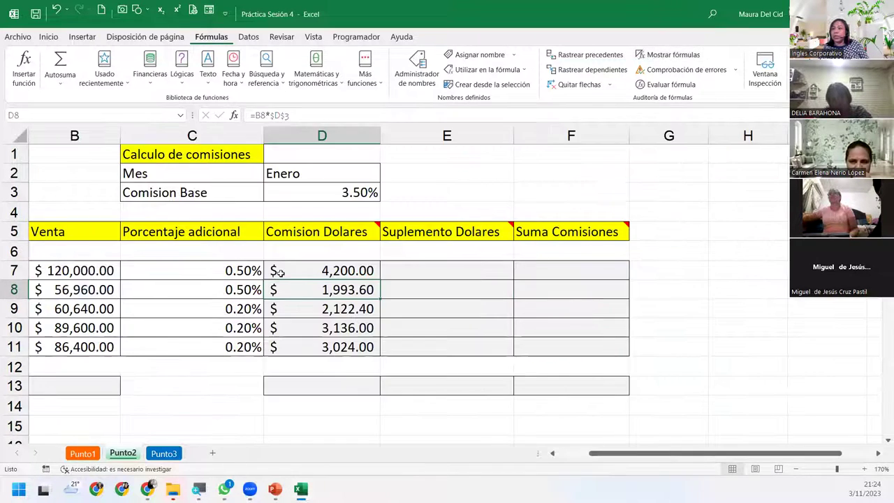
double_click(334, 269)
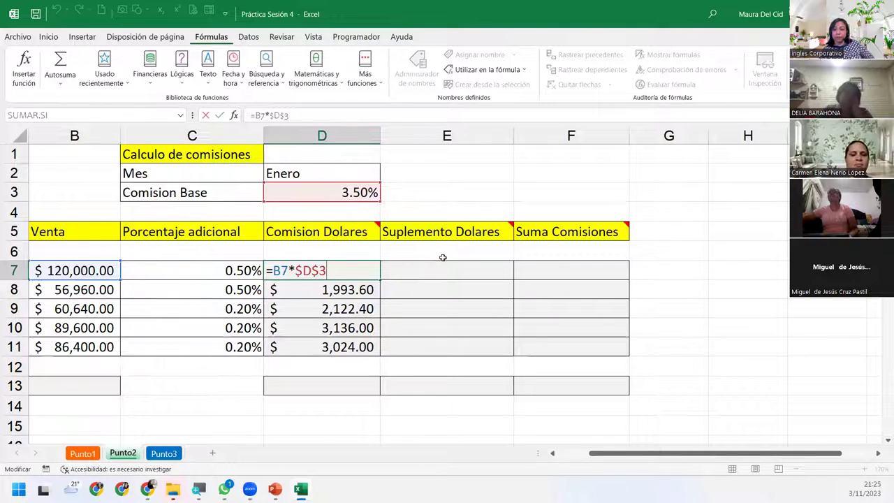
key(Return)
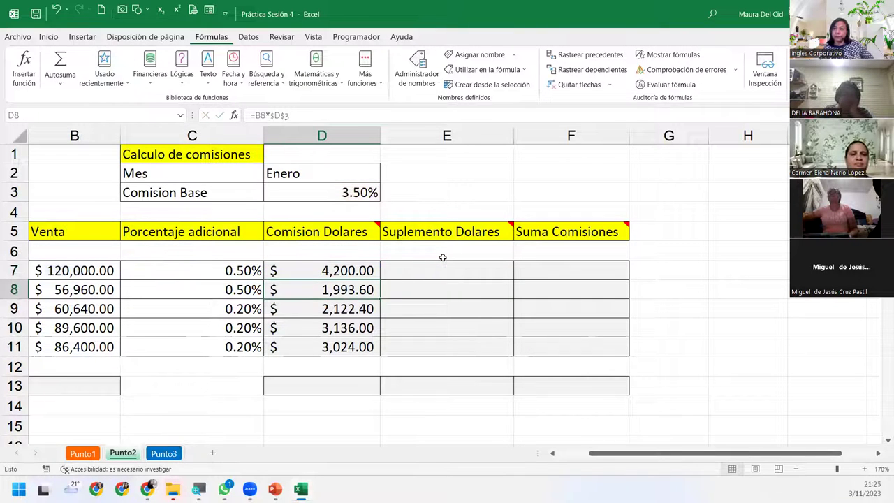
click(416, 264)
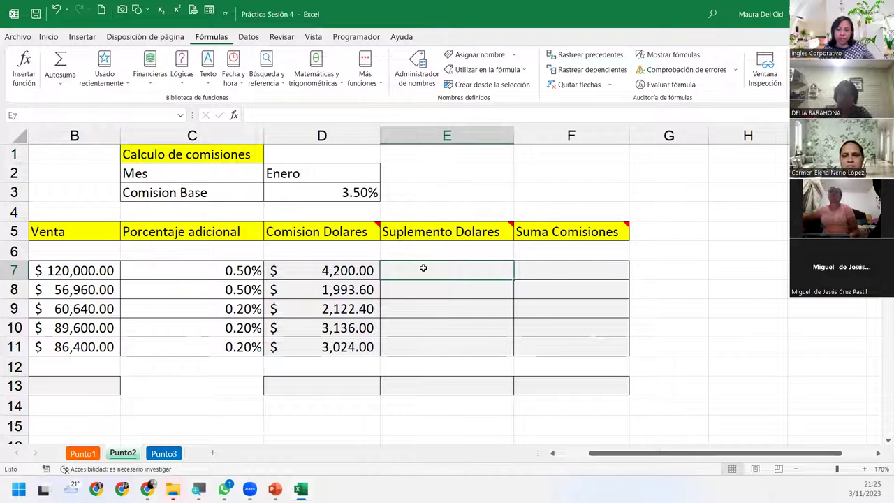
Step: Enter =B7*C7 in E7 and fill it down to E11, giving supplements from $600.00 to $172.80
text(=)
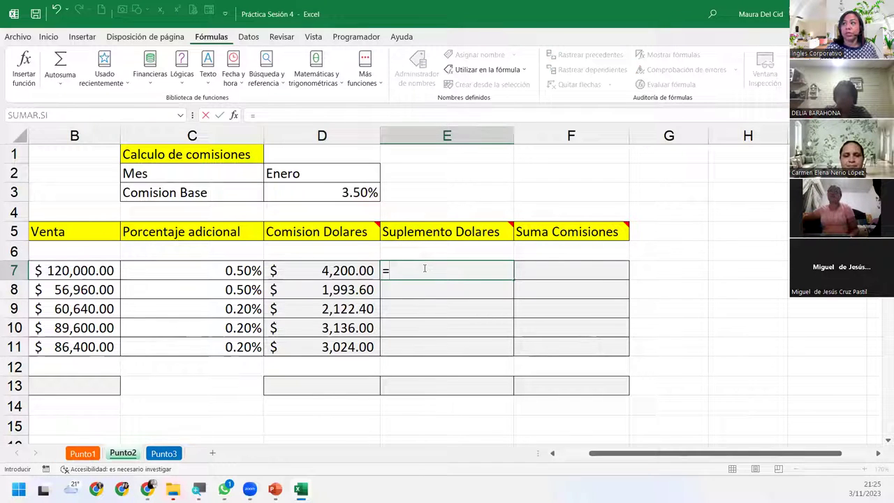
click(81, 271)
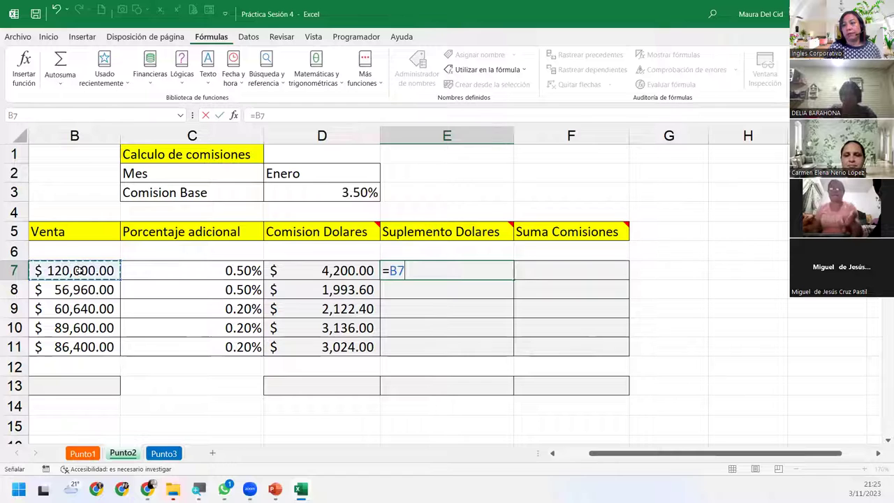
text(*)
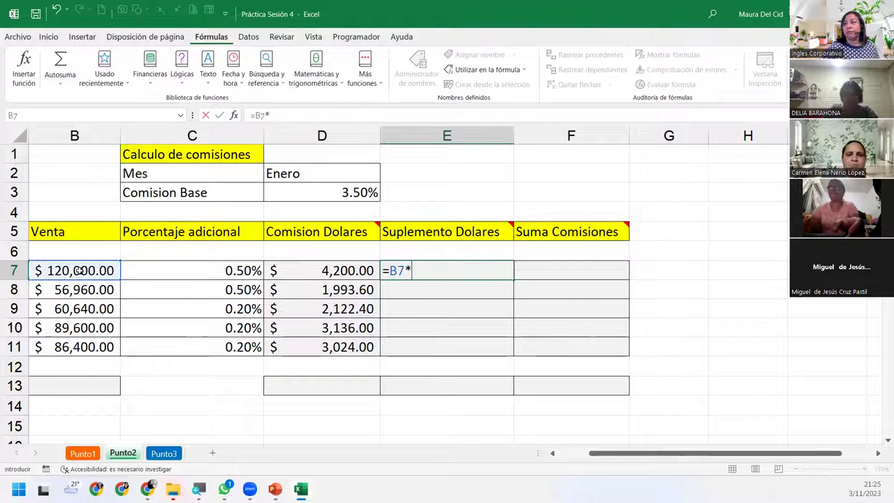
click(196, 266)
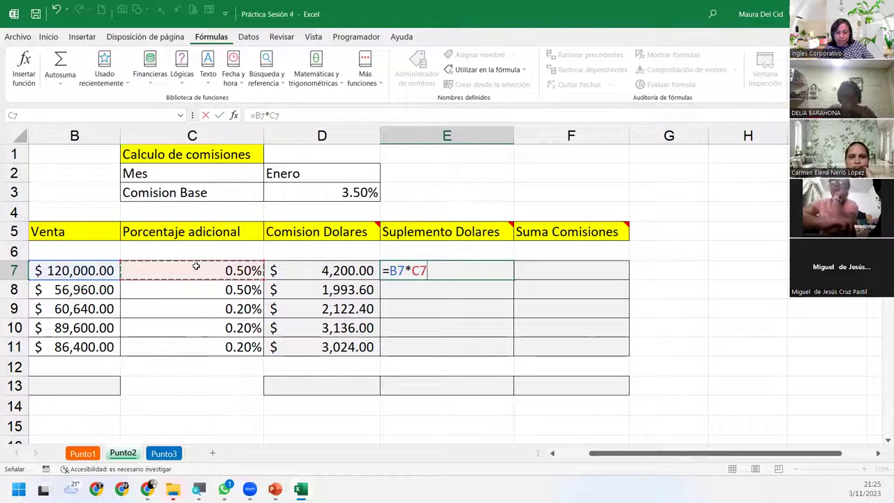
key(Return)
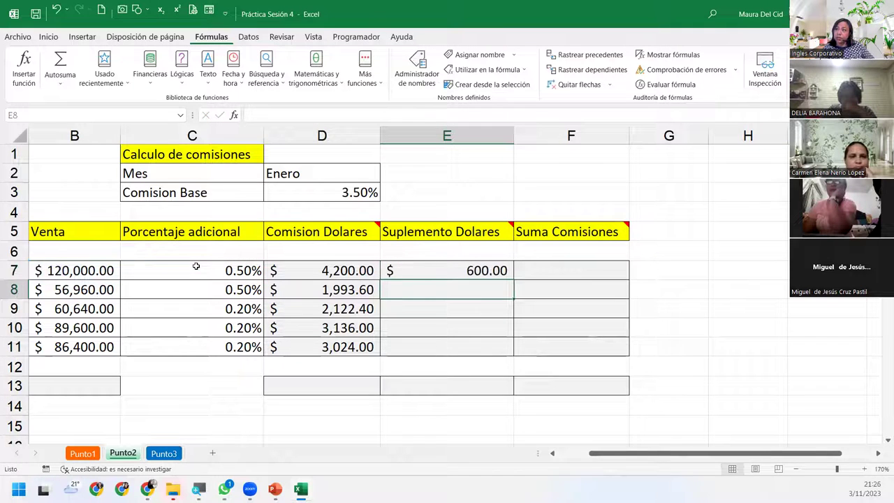
click(489, 273)
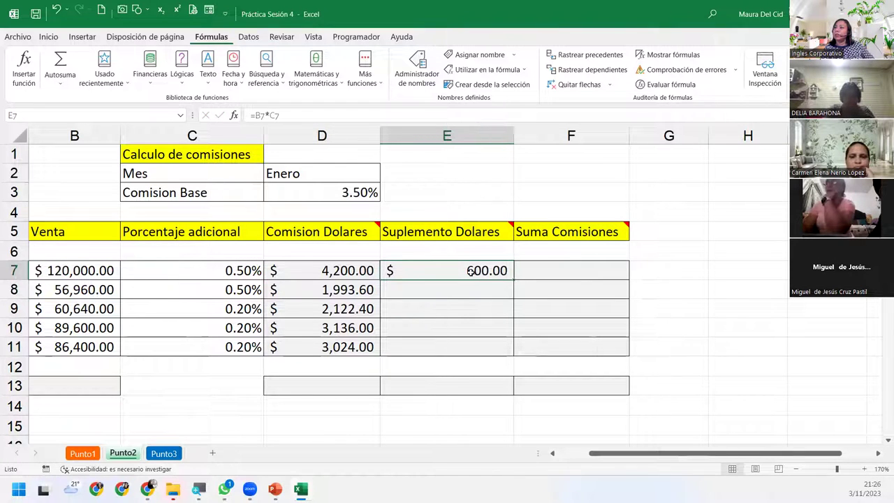
double_click(509, 279)
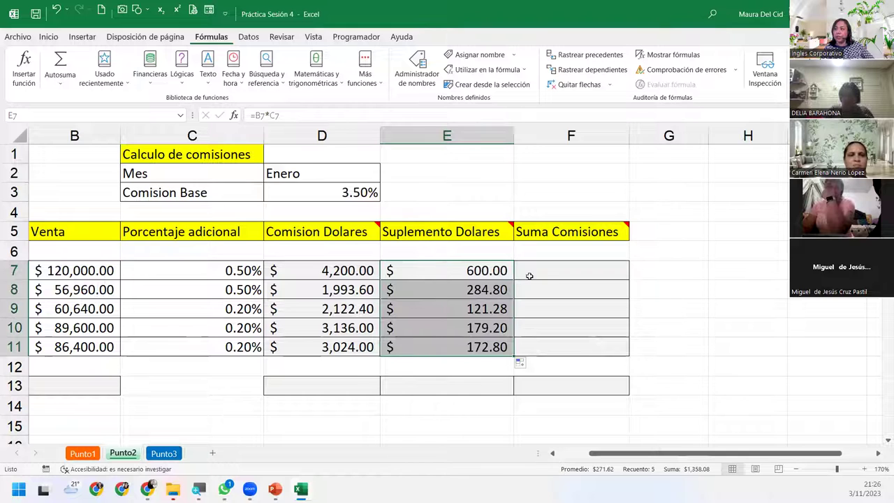
click(542, 269)
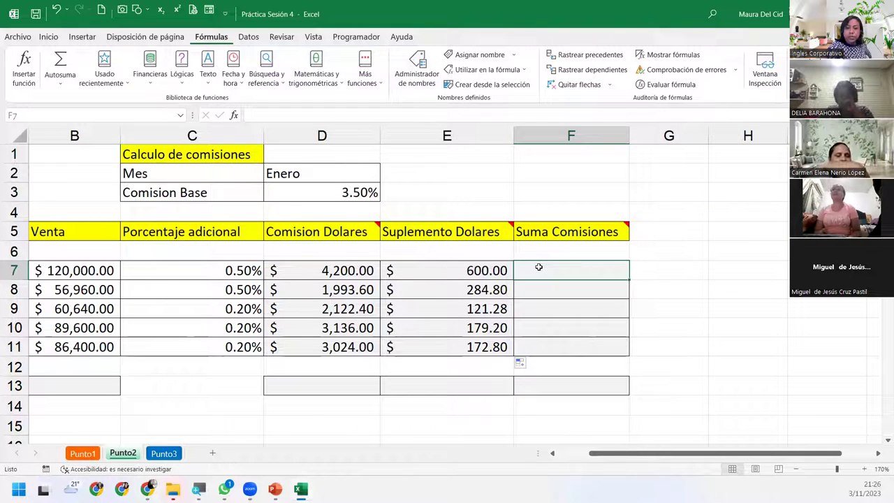
Step: Enter =D7+E7 in F7 and fill it down to F11, totalling $4,800.00 through $3,196.80
text(=)
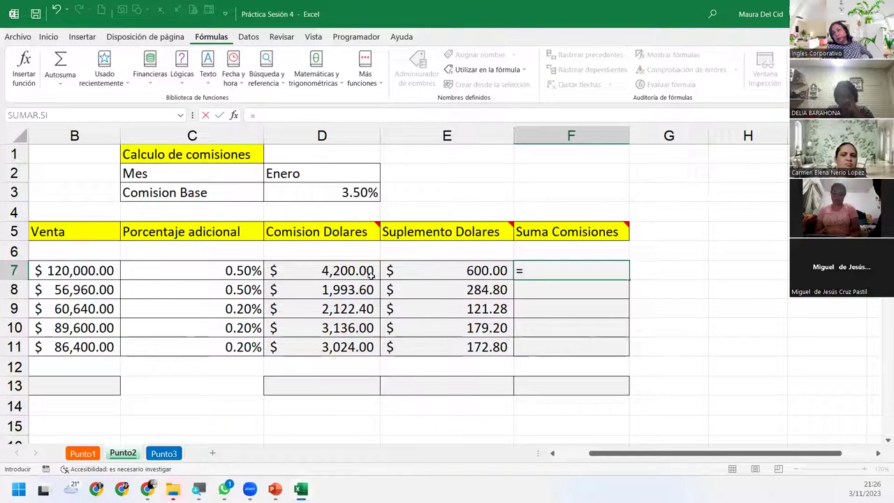
click(365, 274)
text(+)
click(436, 272)
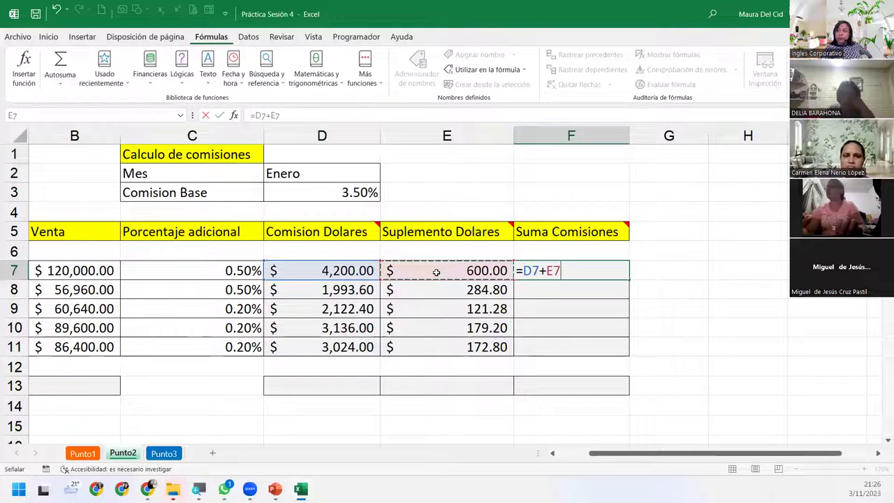
key(Return)
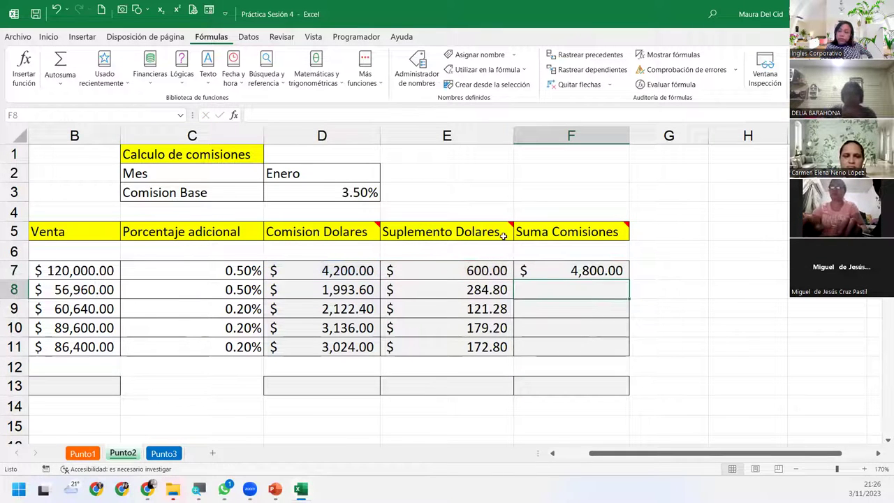
click(620, 267)
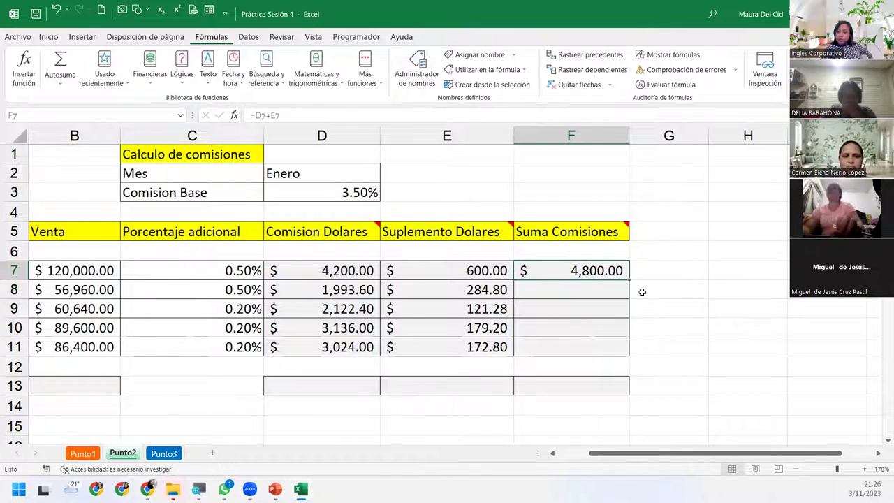
click(631, 282)
click(625, 275)
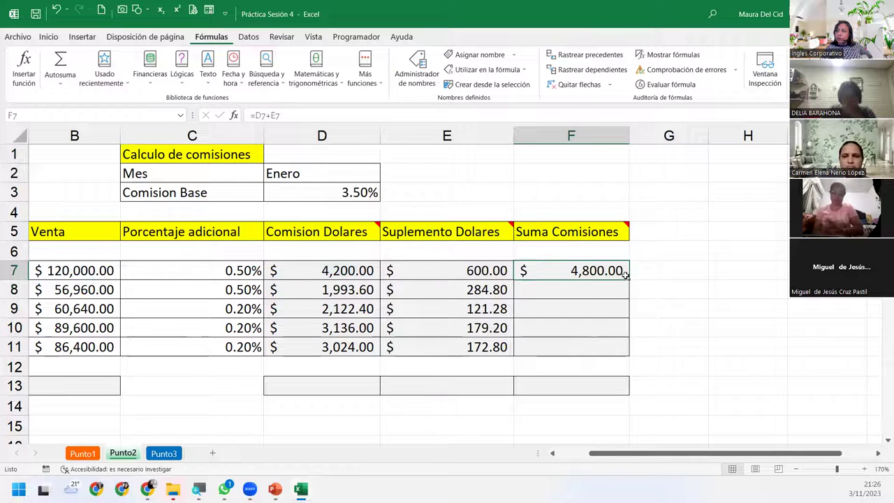
drag(628, 278, 625, 350)
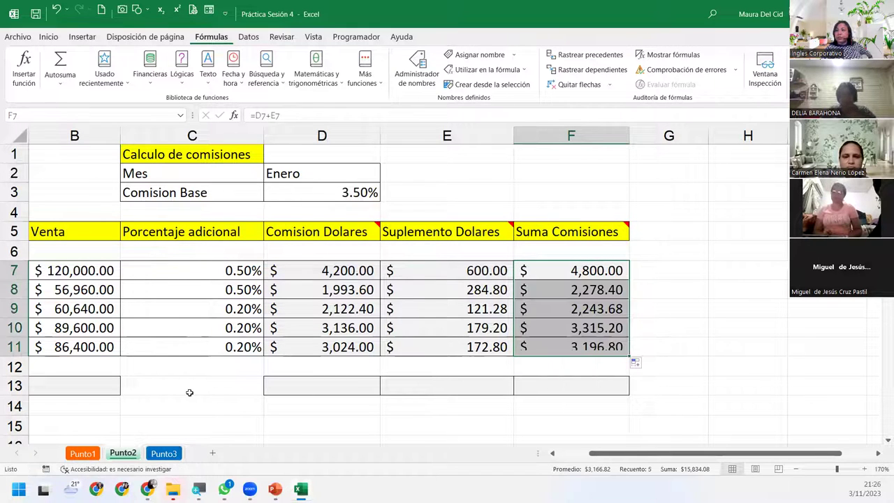
click(295, 383)
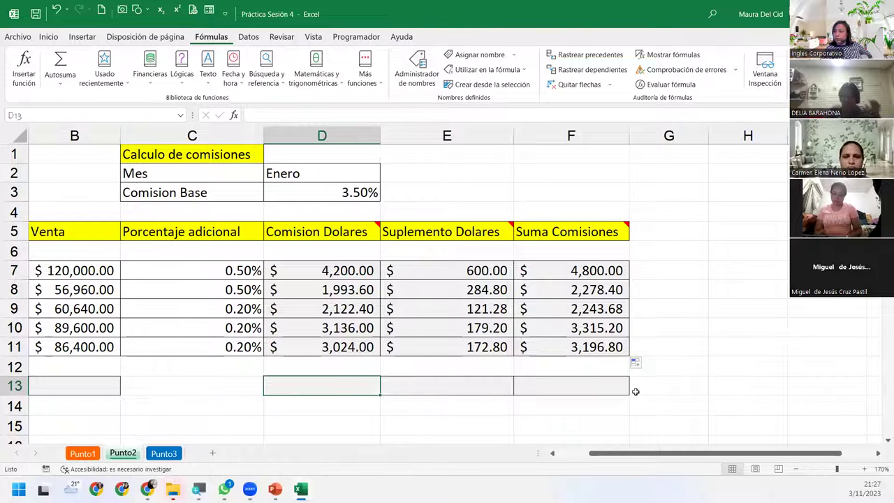
Step: Insert an Autosuma SUMA formula in B13, which proposes =SUMA(B7:B12) for the Venta total
click(553, 454)
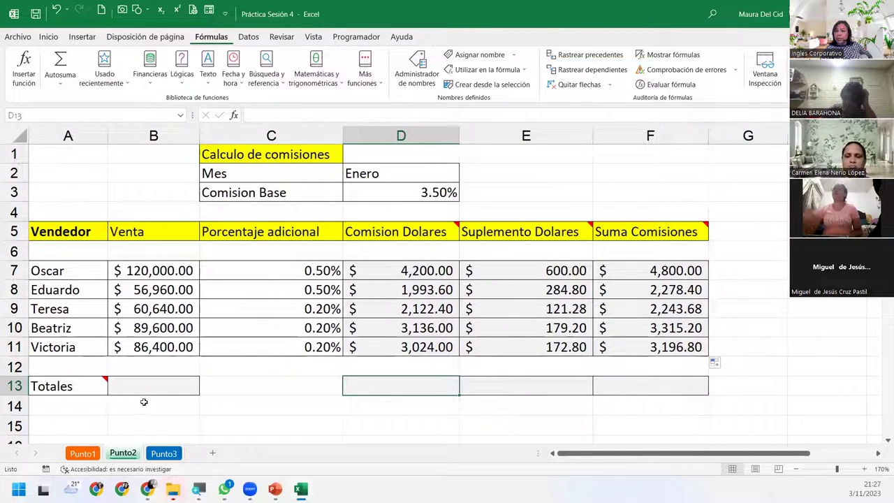
mouse_move(103, 381)
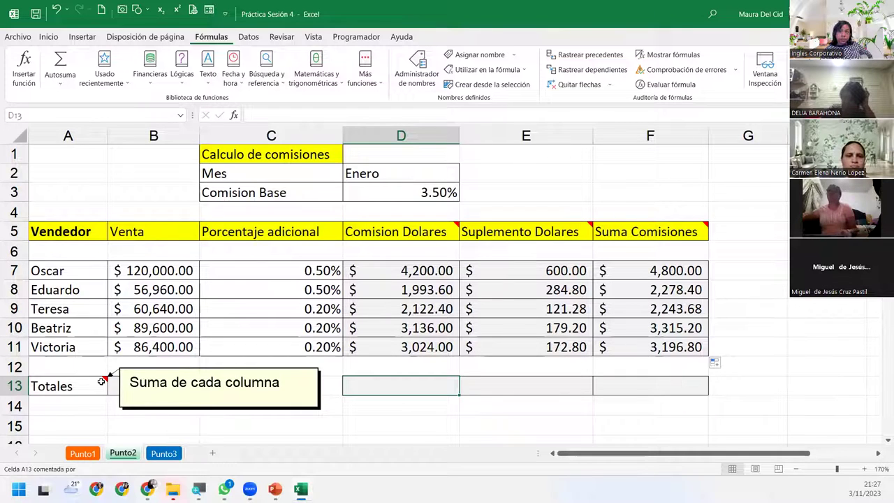
click(119, 383)
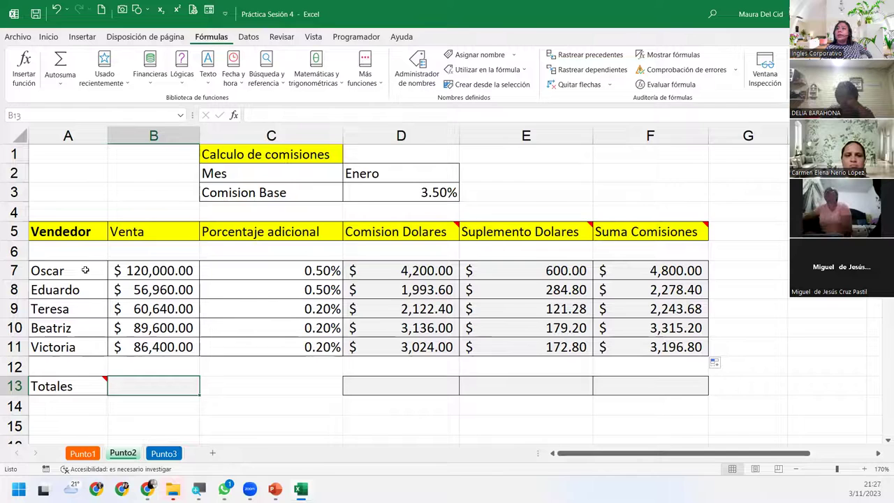
click(49, 37)
click(757, 56)
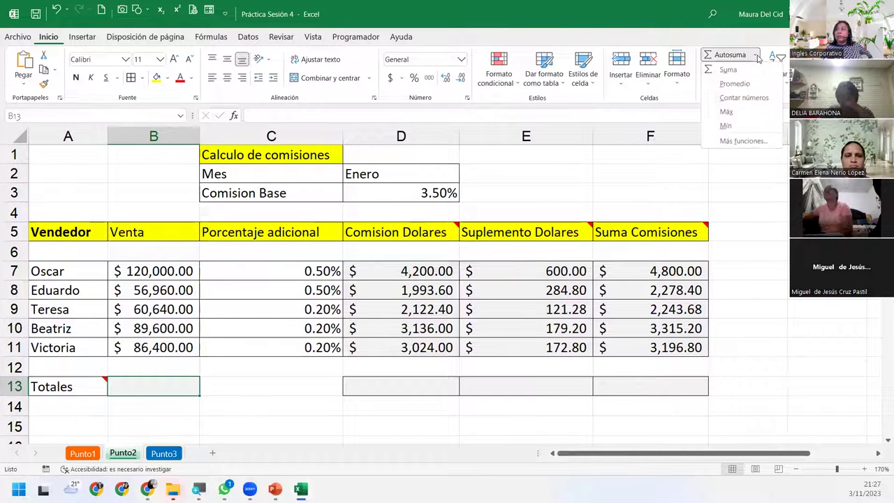
click(726, 67)
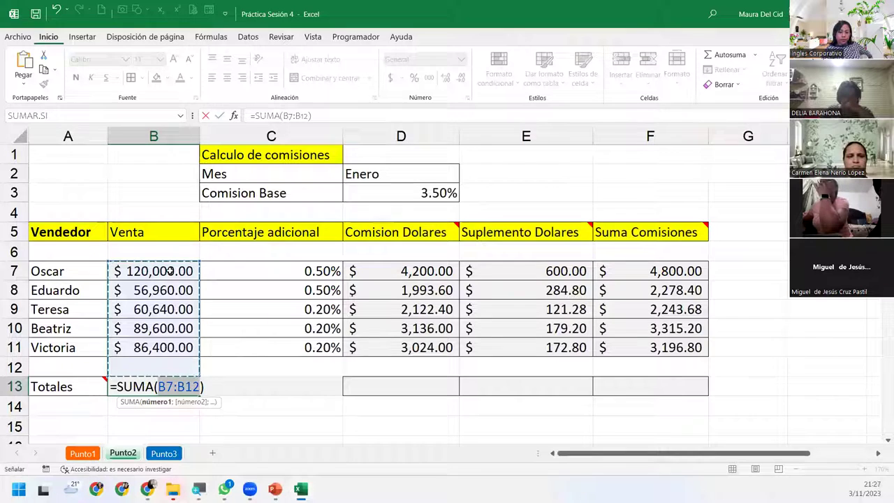
Step: Correct B13's range to B7:B11, commit the $413,600.00 total, and reopen its range for editing
drag(169, 271, 169, 346)
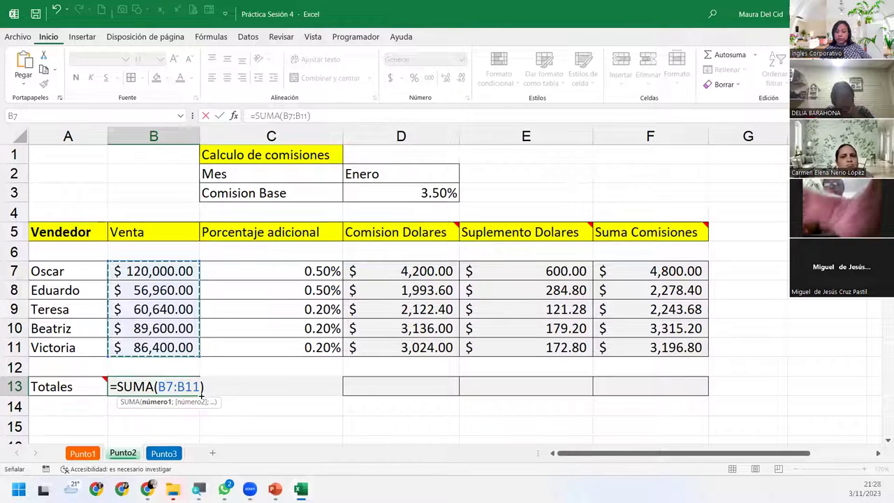
key(Return)
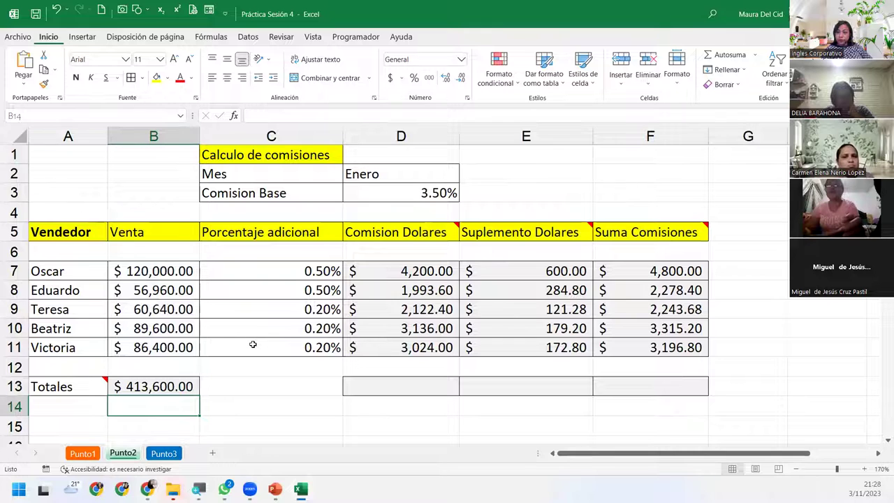
click(415, 381)
double_click(188, 388)
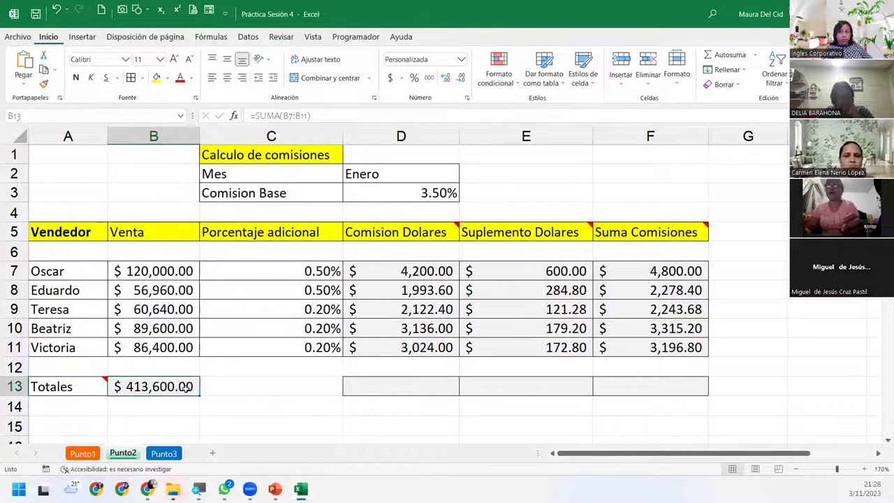
drag(199, 387, 161, 386)
mouse_move(223, 489)
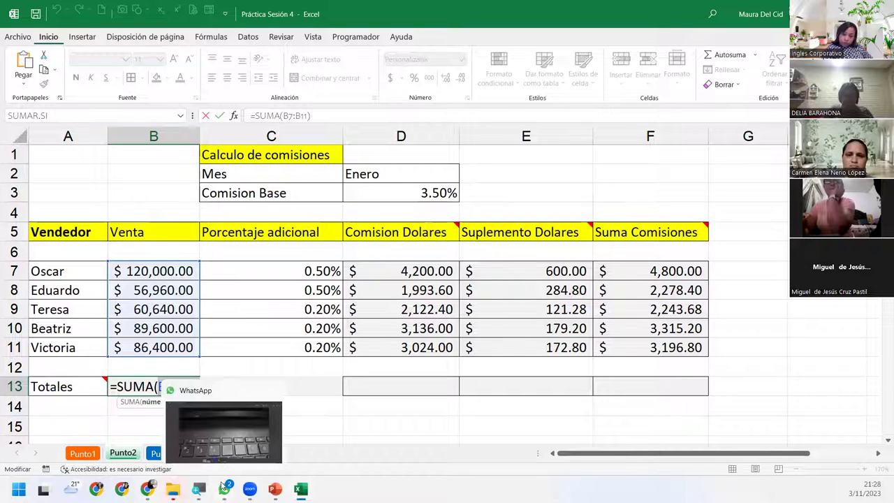
Step: Replace B13's sum range with B7:B11 and commit the formula
key(BackSpace)
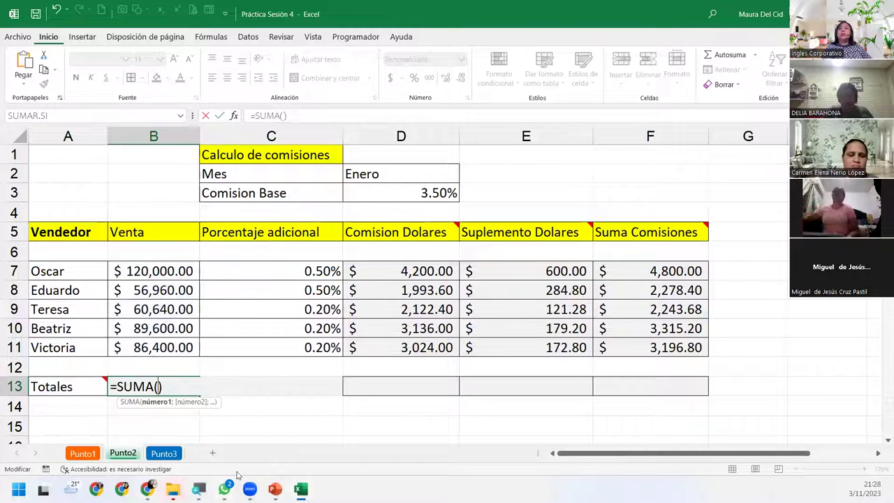
drag(121, 271, 157, 350)
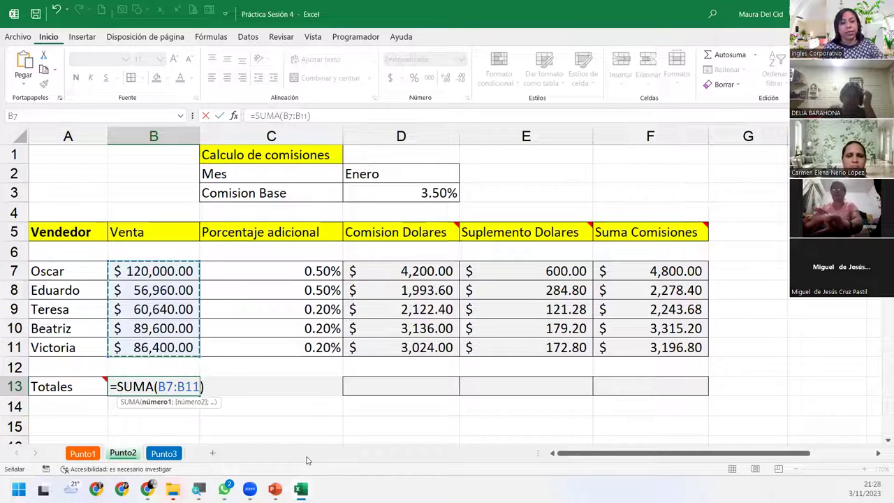
key(ctrl+Return)
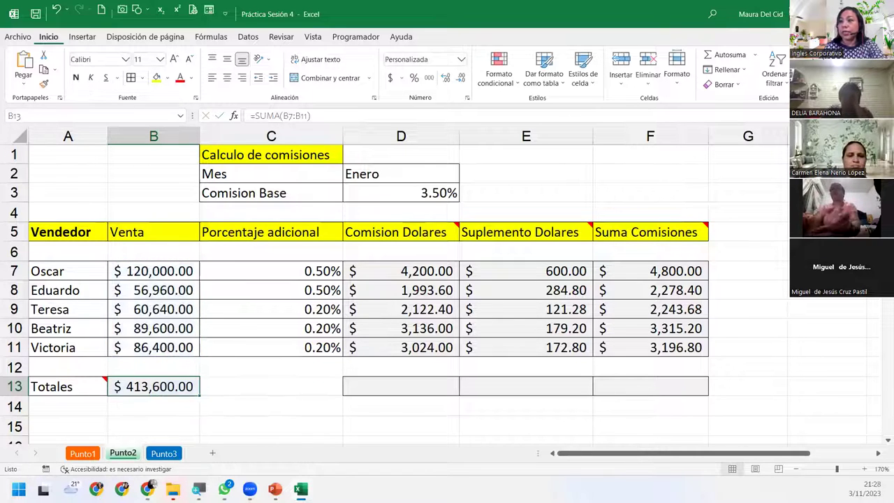
Step: Clear B13 and retype =SUMA(B7:B11) as the Venta total
key(Delete)
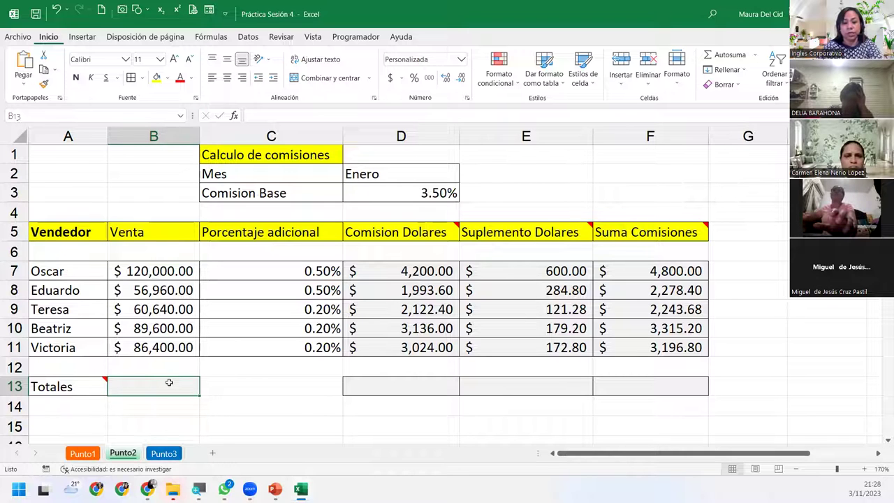
text(=SUM)
key(Tab)
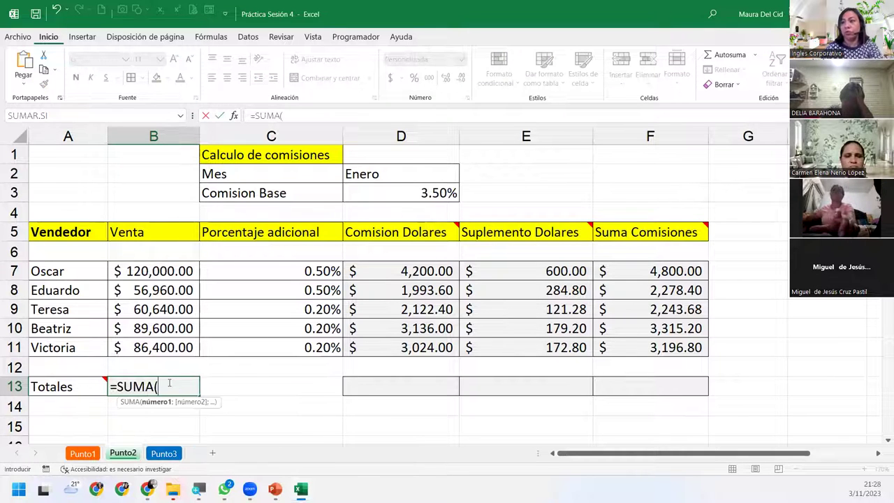
drag(180, 271, 181, 344)
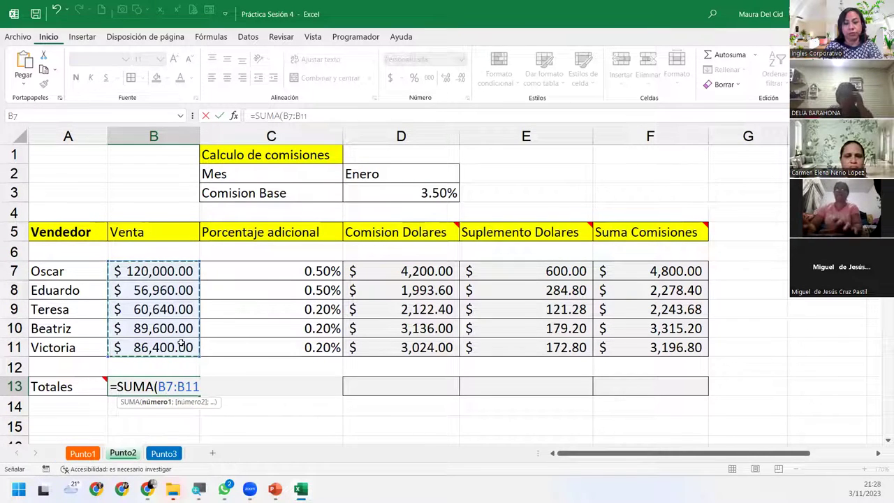
text())
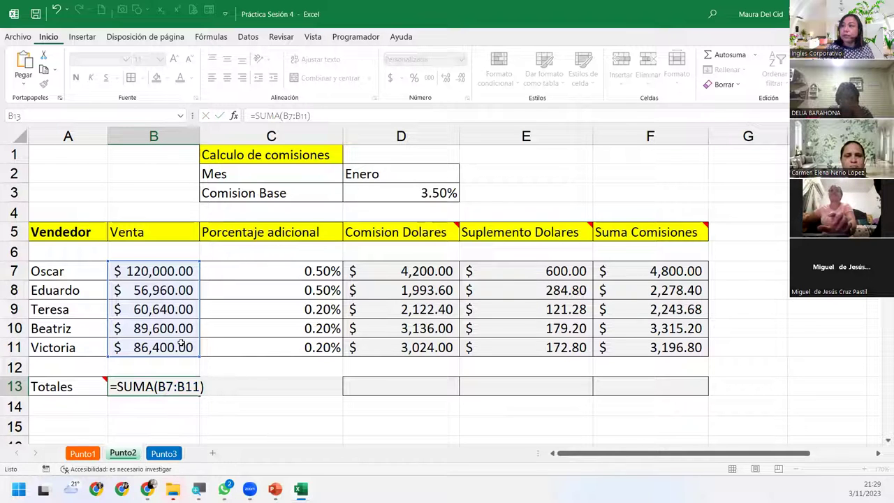
key(Return)
Step: Total Comision Dolares in D13 with =SUMA(D7:D11), giving $14,476.00
click(402, 381)
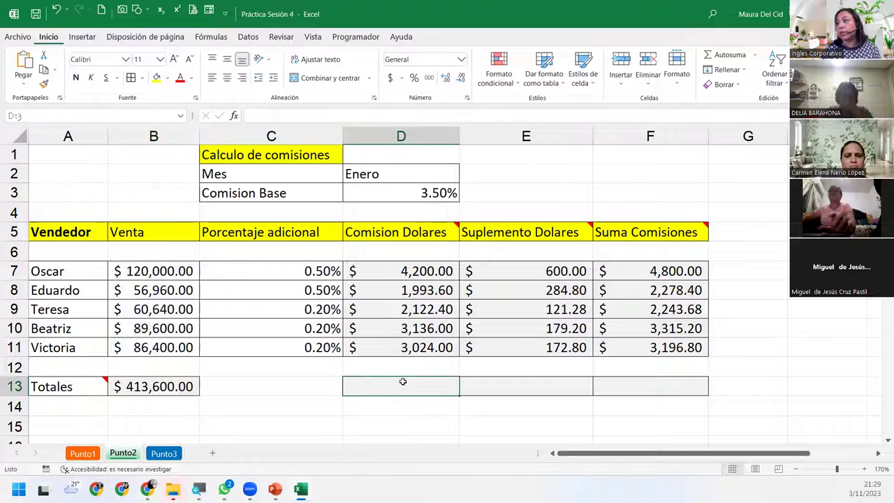
text(=SU)
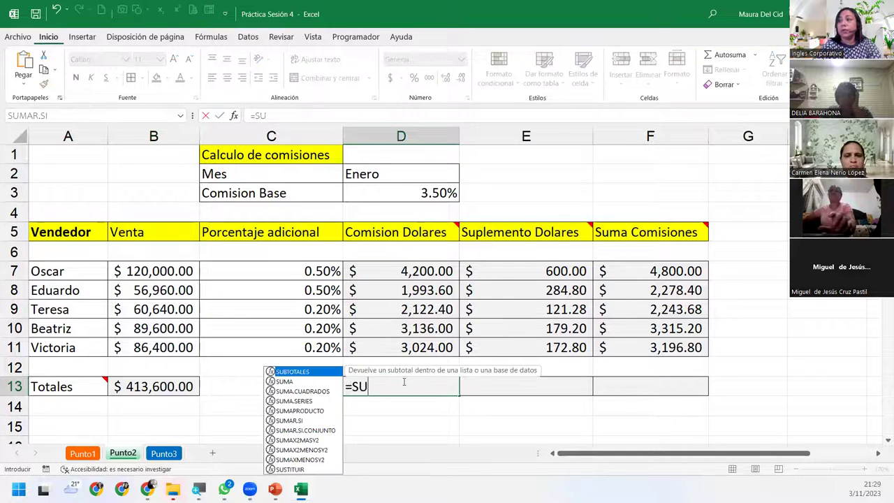
text(MA()
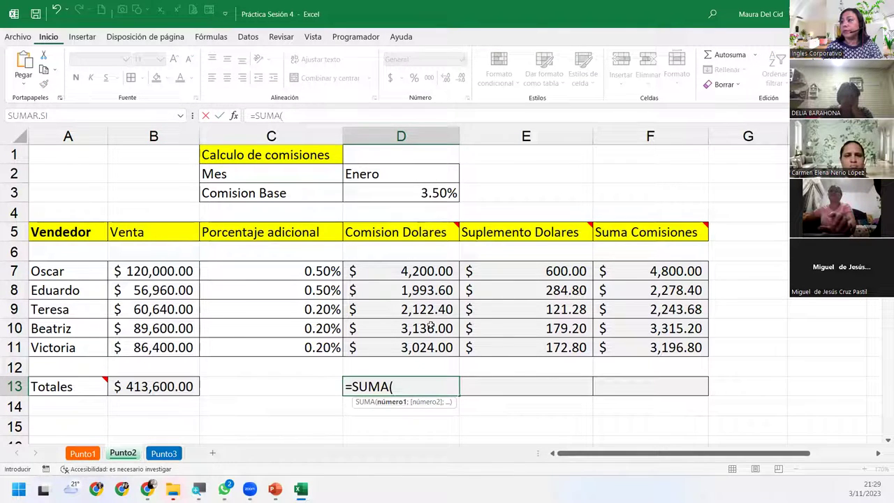
click(430, 272)
drag(430, 271, 424, 340)
text())
key(Return)
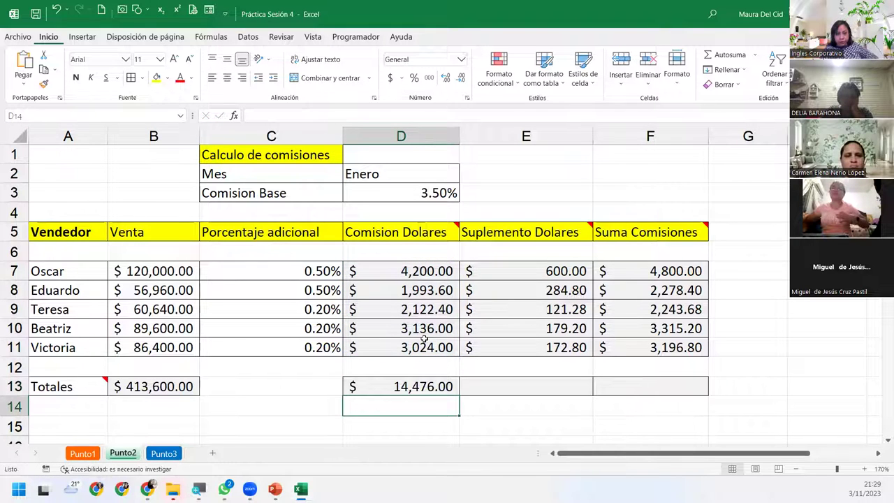
Step: Copy D13's SUMA across to F13, totalling Suplemento $1,358.08 and Suma Comisiones $15,834.08
click(429, 392)
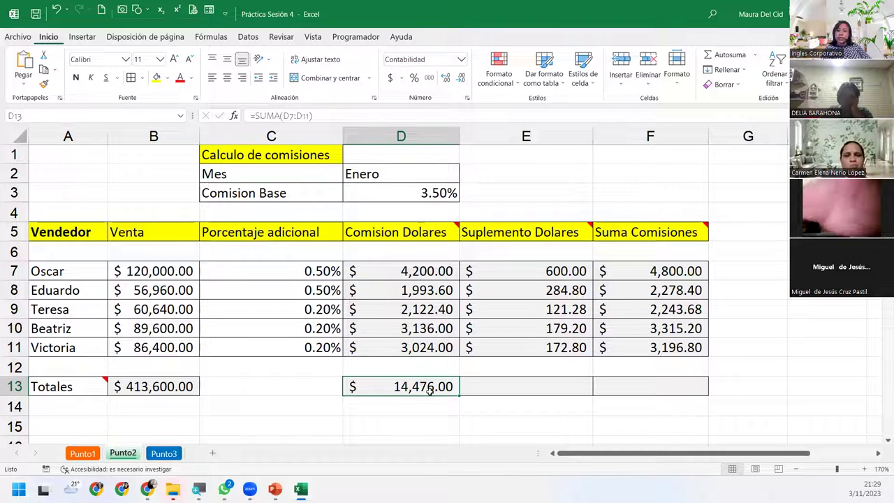
drag(461, 394, 670, 396)
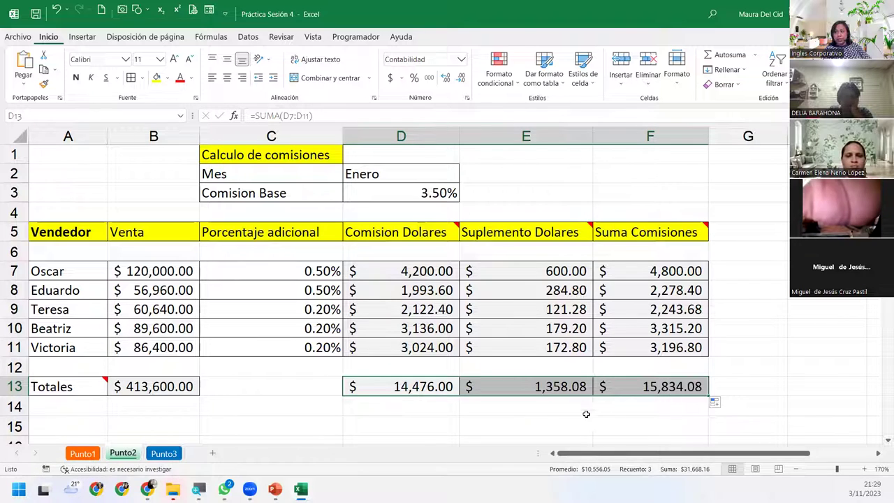
click(552, 419)
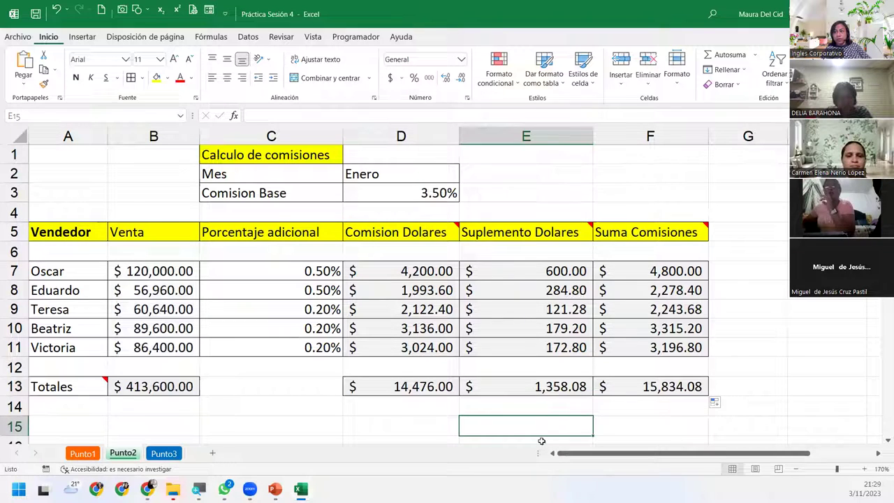
click(416, 386)
double_click(416, 386)
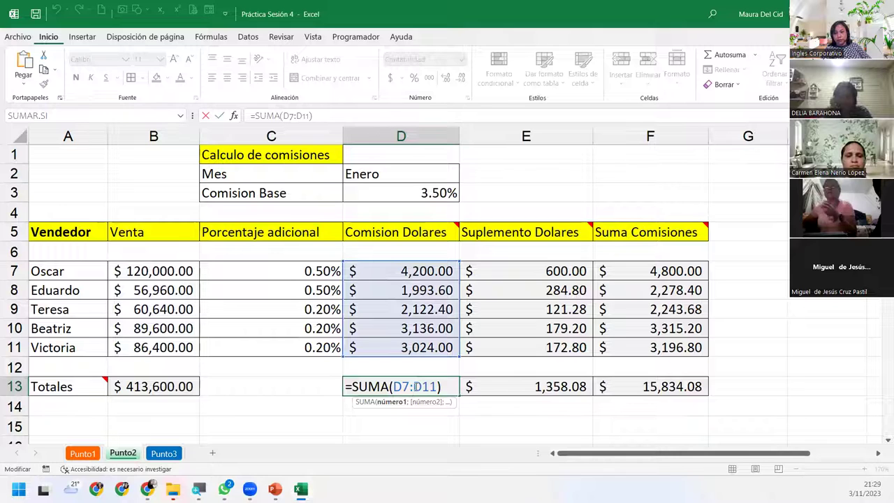
click(445, 387)
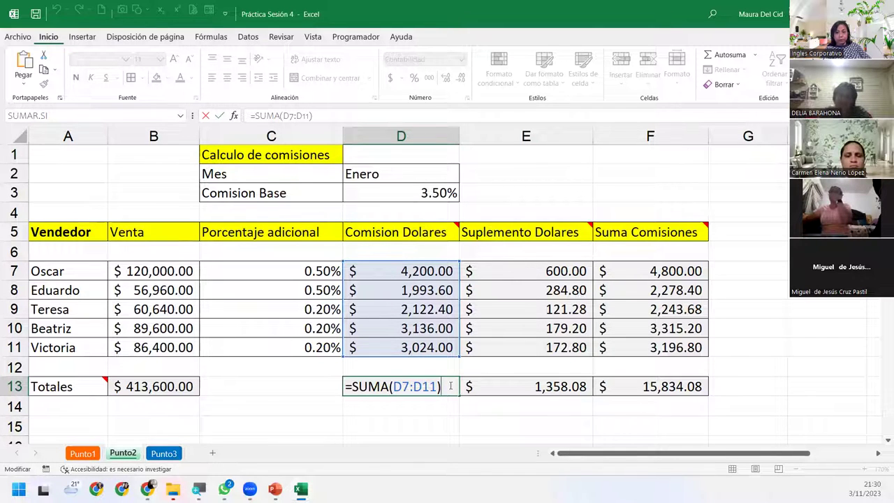
key(Return)
click(451, 387)
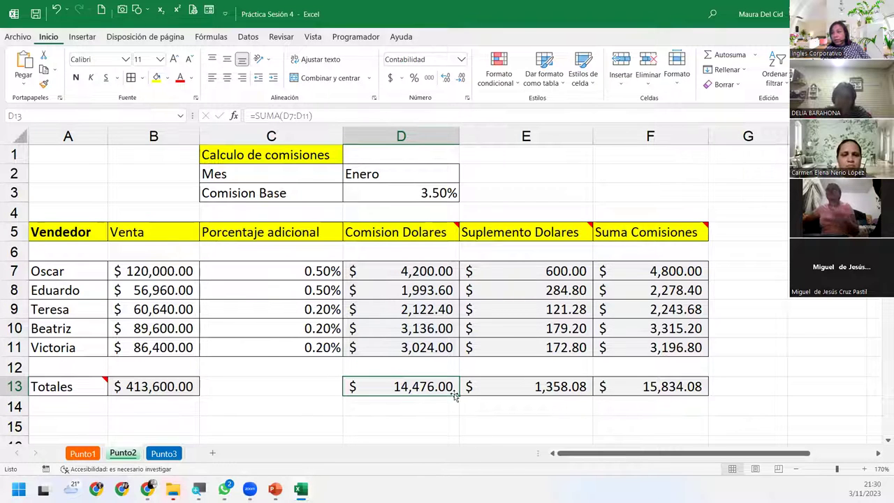
drag(455, 396, 697, 390)
click(682, 390)
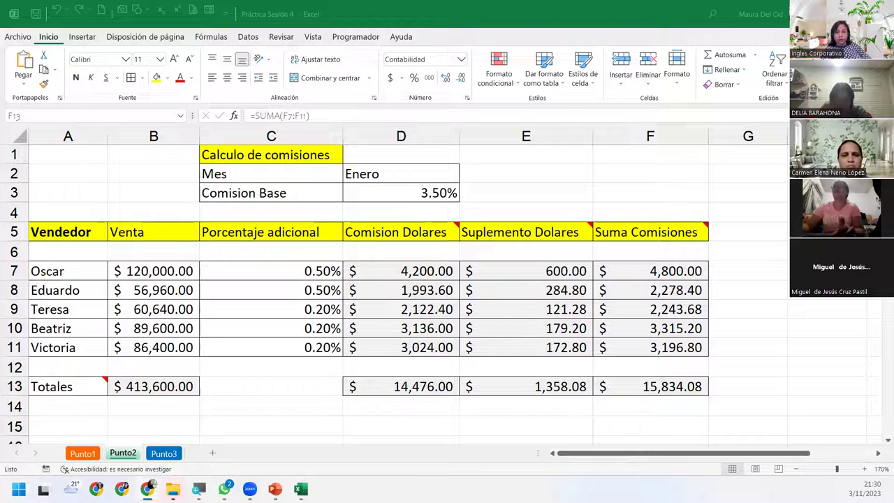
key(alt+Tab)
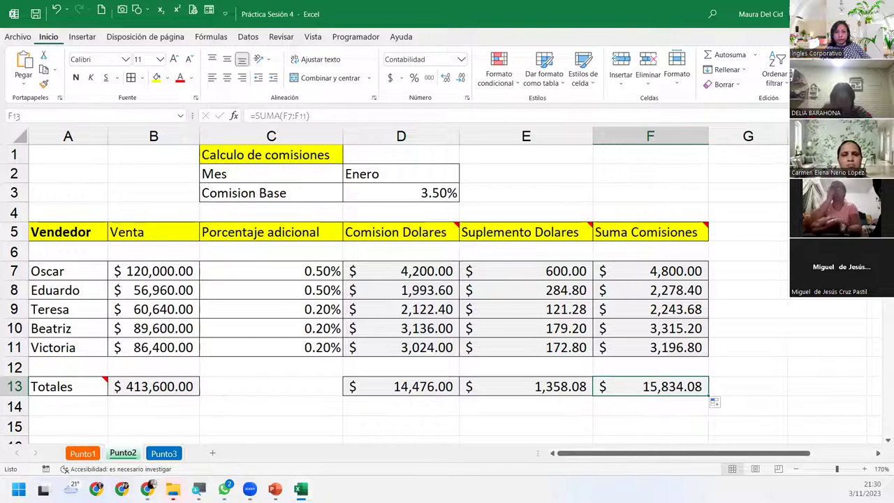
key(alt+Tab)
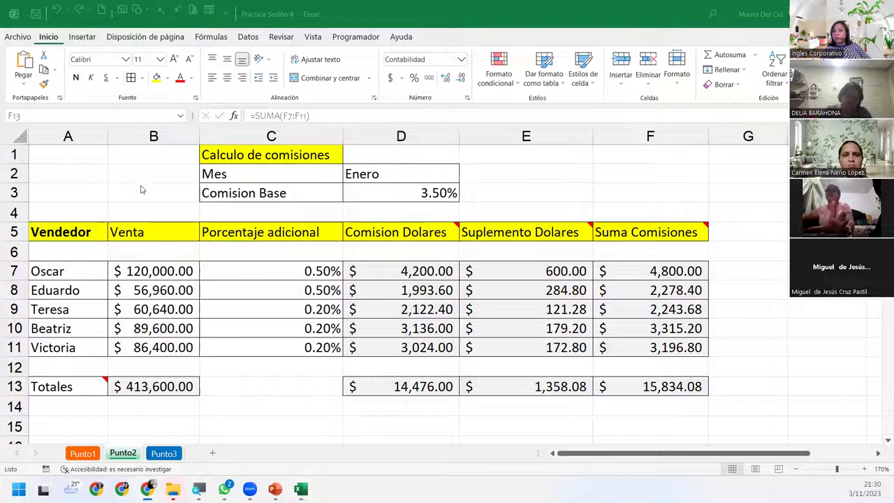
Step: Open the Punto3 sheet, check Enero's 500 sales volume in B9, and select Febrero's C9
click(164, 454)
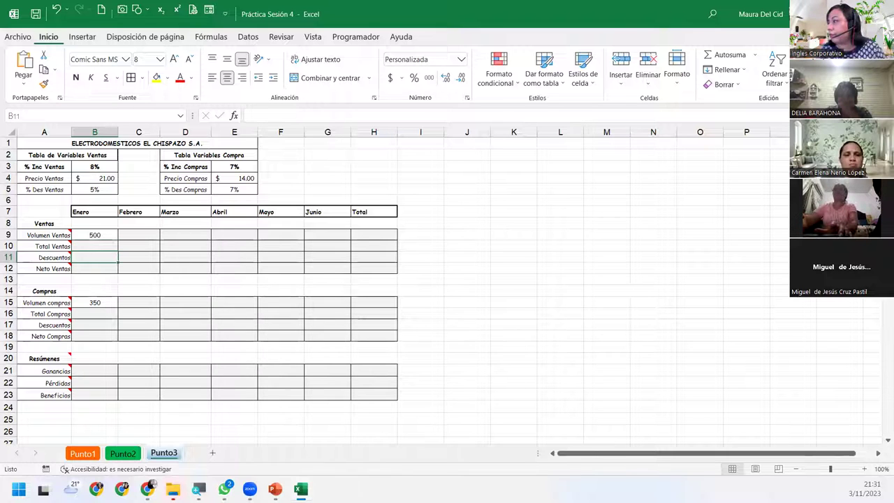
ctrl+scroll(343, 314, up, 3)
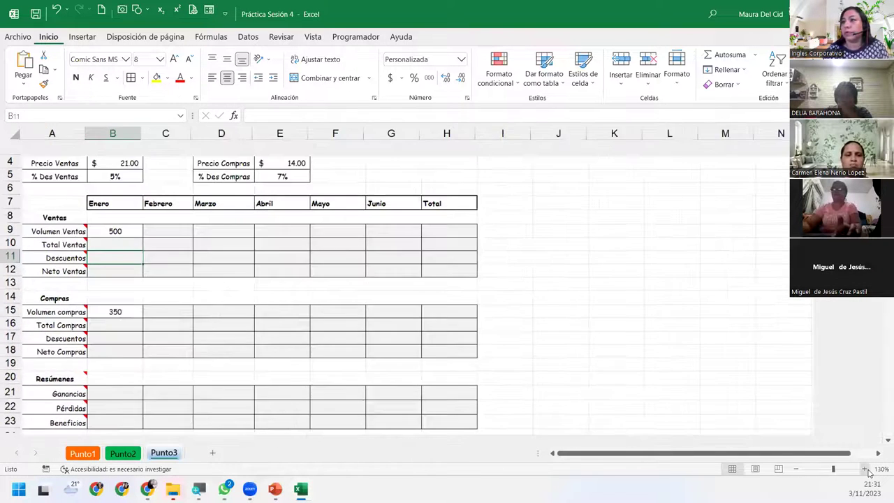
mouse_move(69, 265)
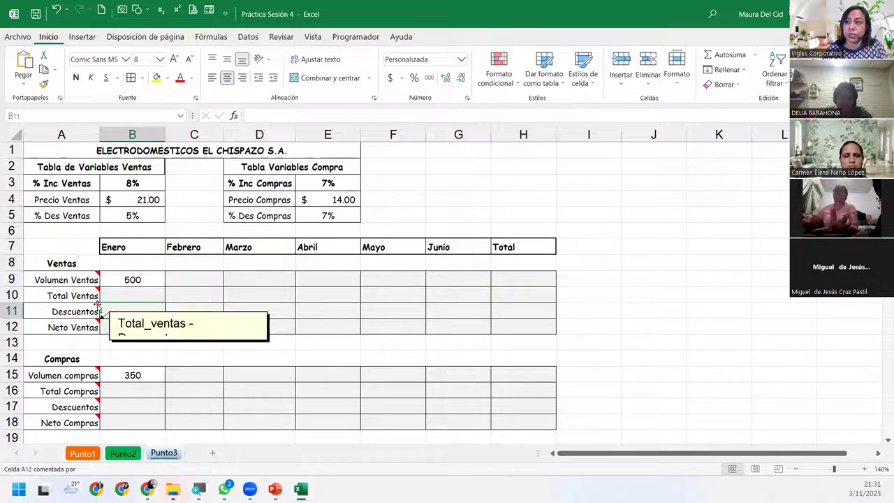
click(119, 282)
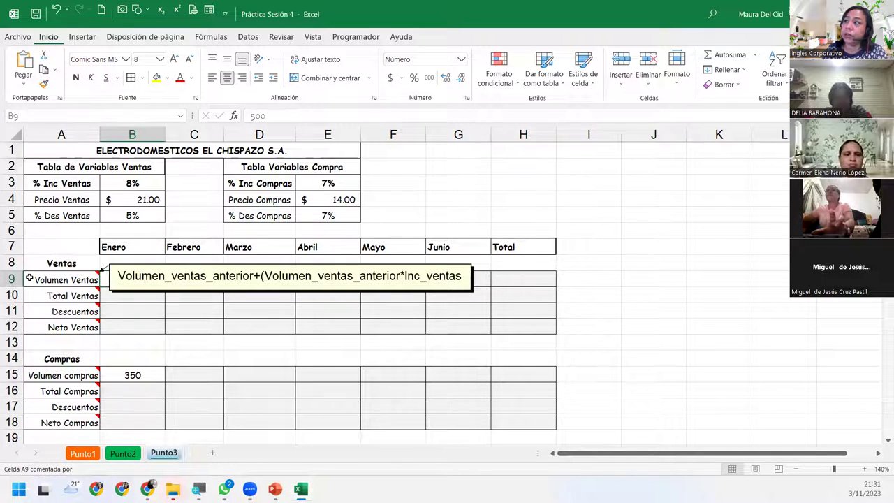
mouse_move(84, 281)
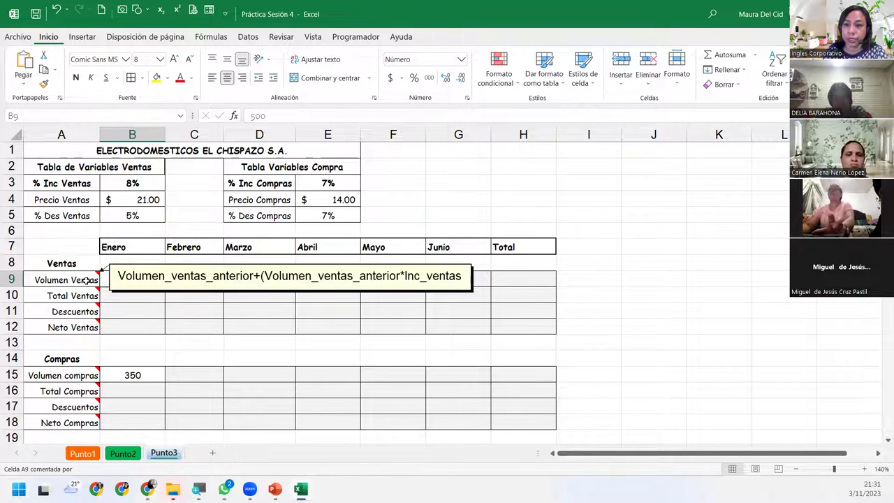
click(206, 278)
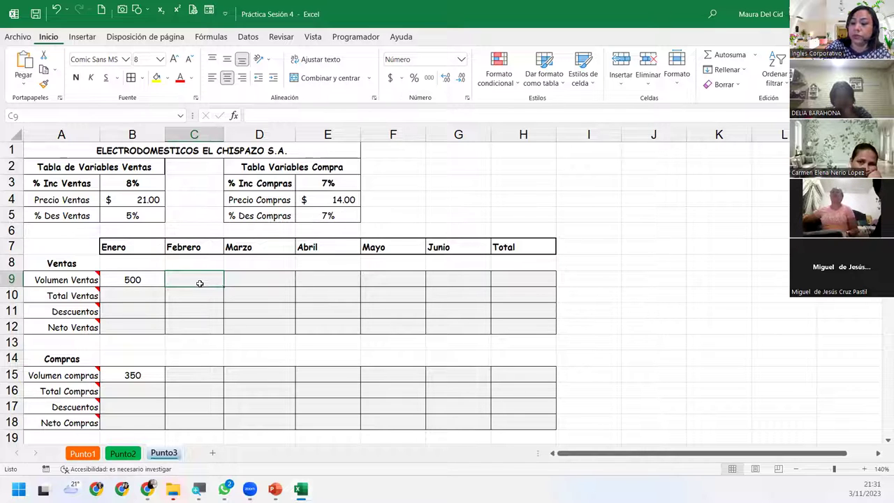
Step: Enter =B9+(B9*B3 in C9 so February's volume is Enero's plus the 8% increase
text(=)
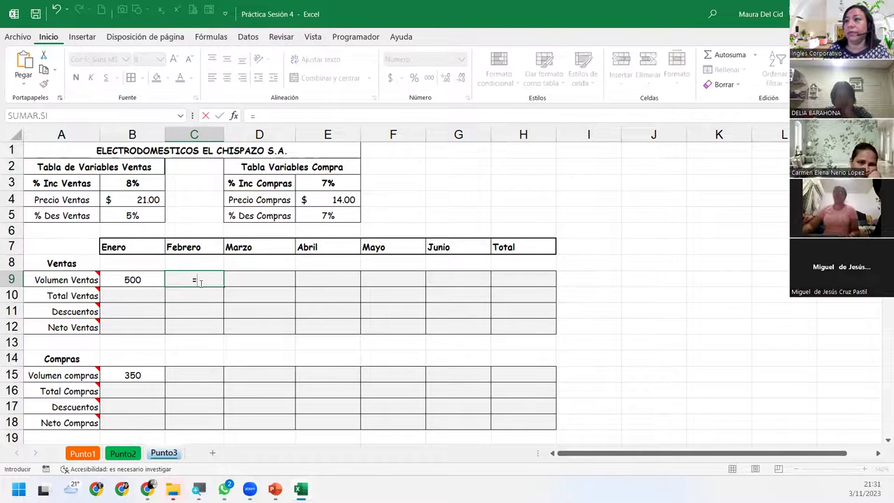
click(146, 280)
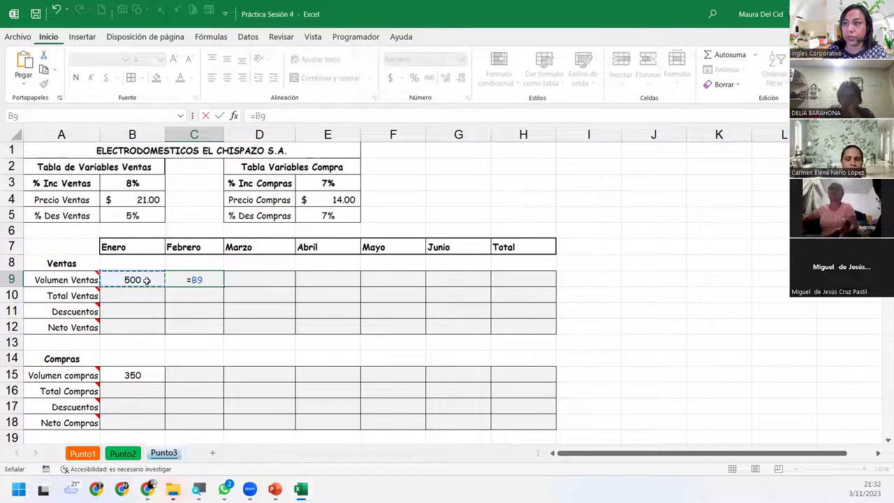
text(+)
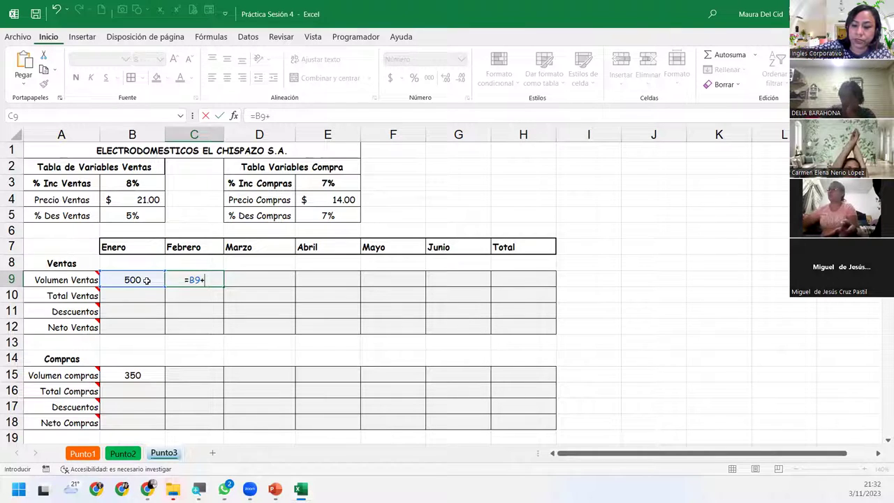
text(()
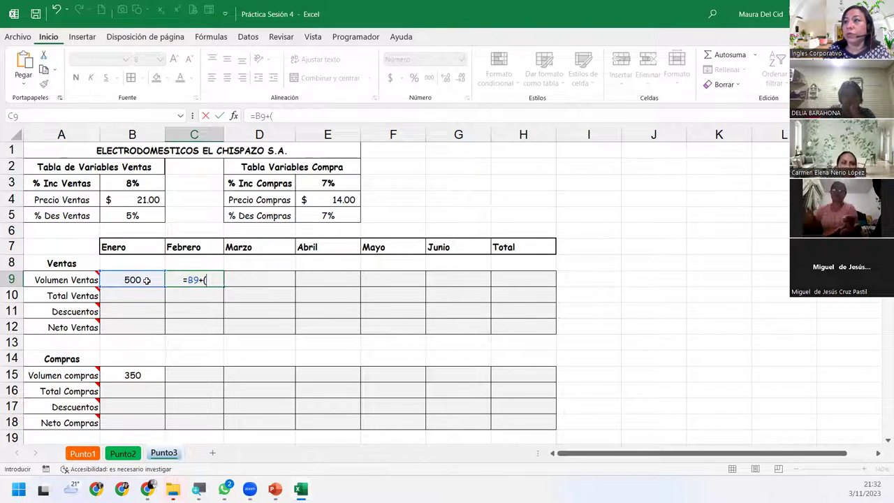
click(146, 280)
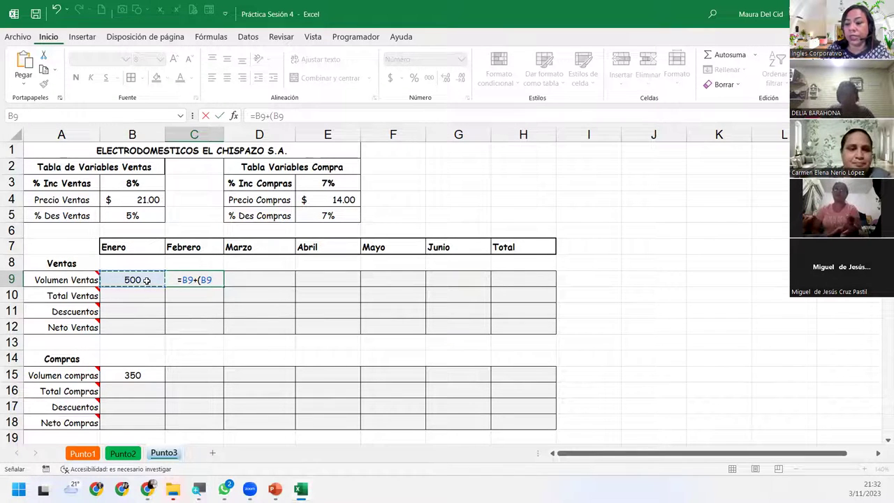
text(*)
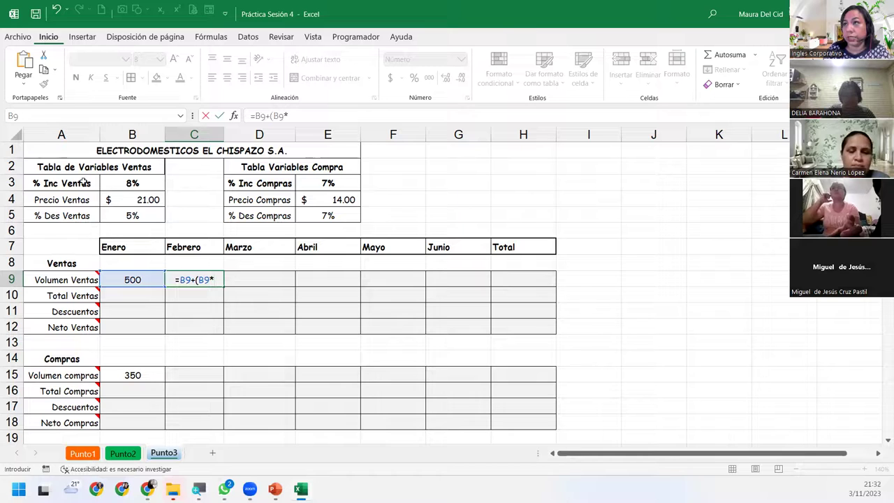
click(132, 183)
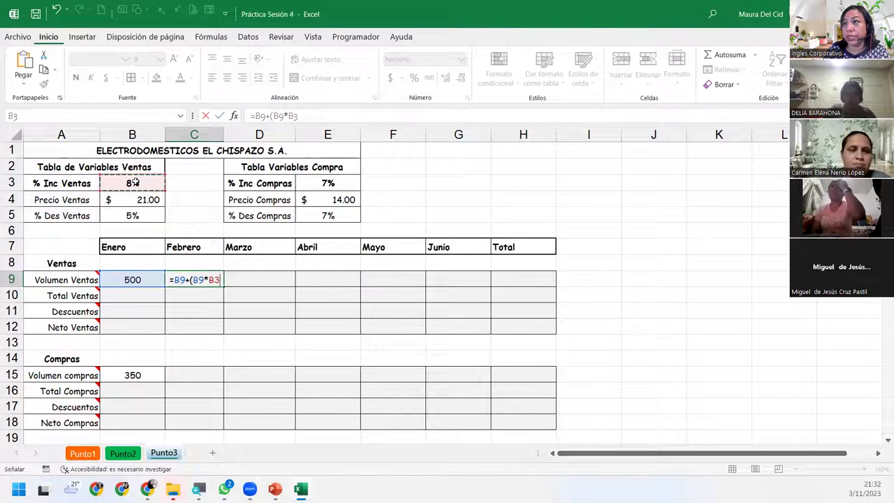
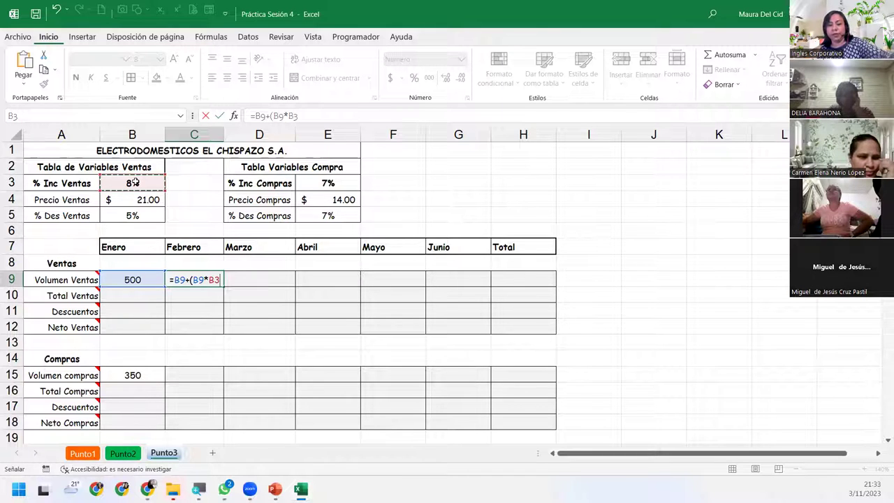
Step: Lock B3 in the February volume formula and fill it to June, giving 540 to 735
key(F4)
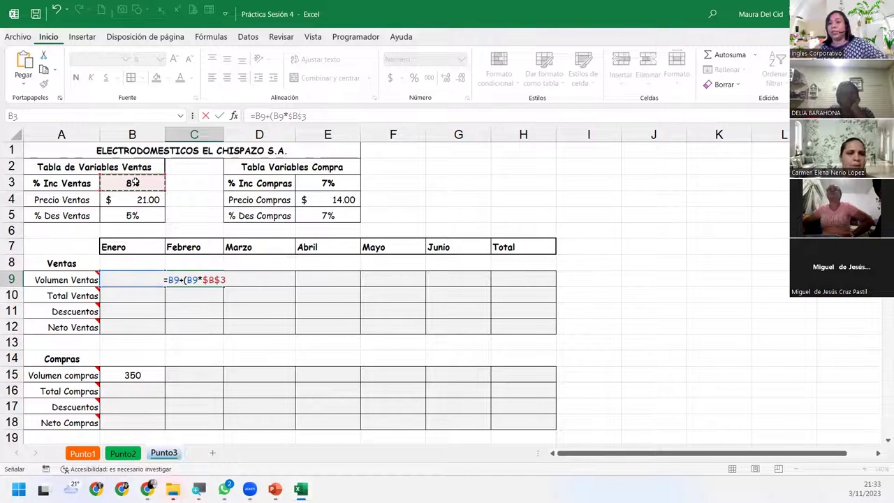
text())
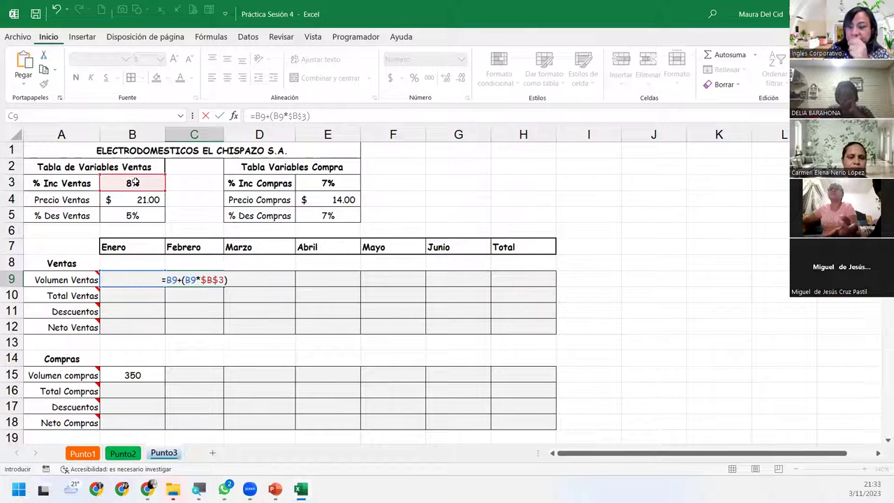
key(Return)
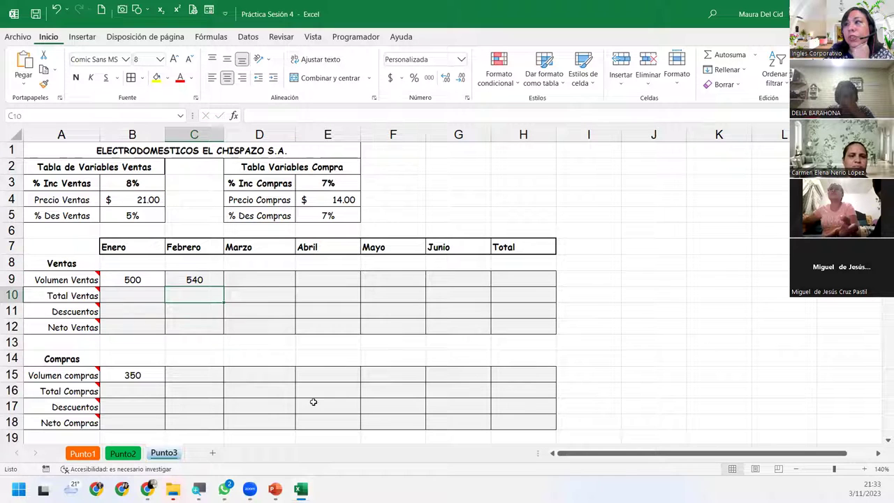
click(207, 278)
drag(224, 286, 472, 287)
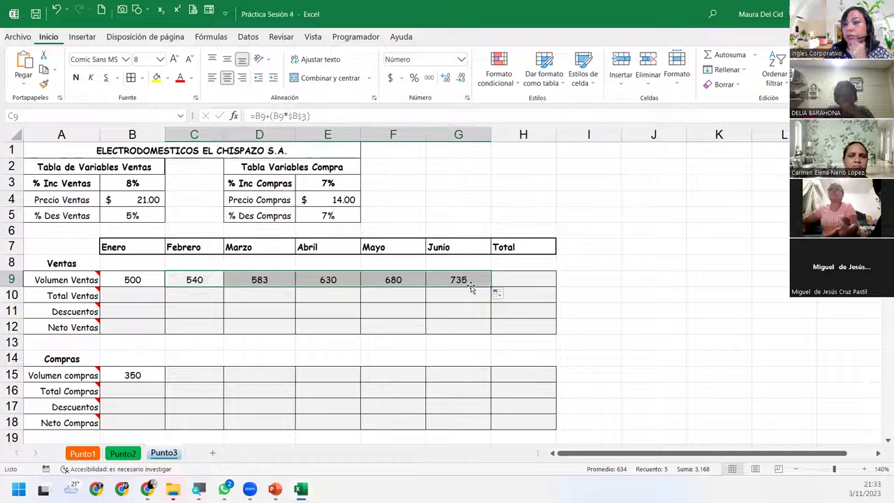
click(517, 281)
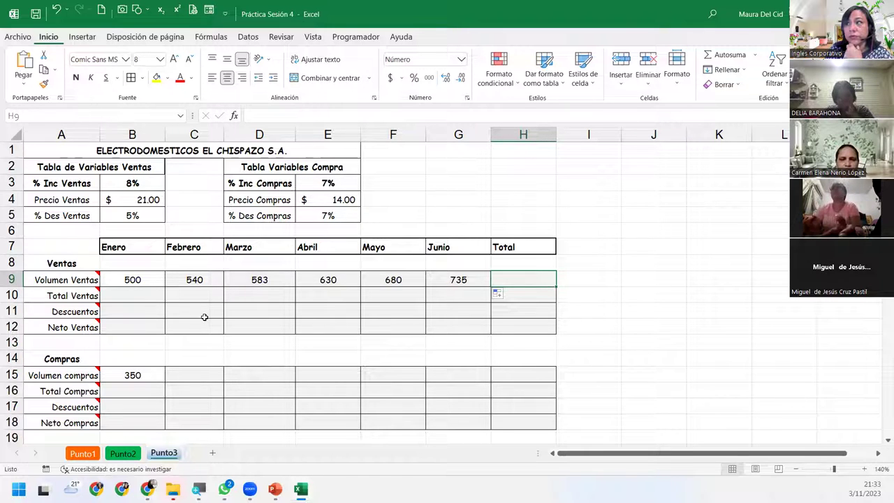
click(183, 279)
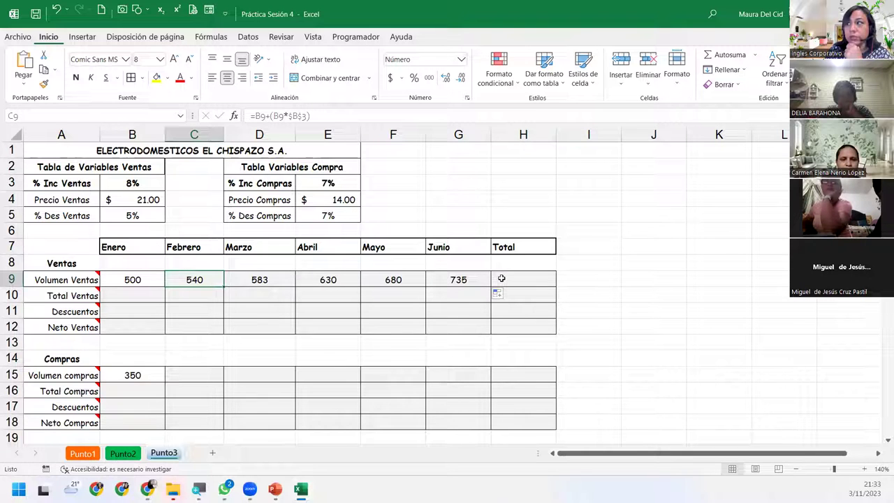
click(501, 279)
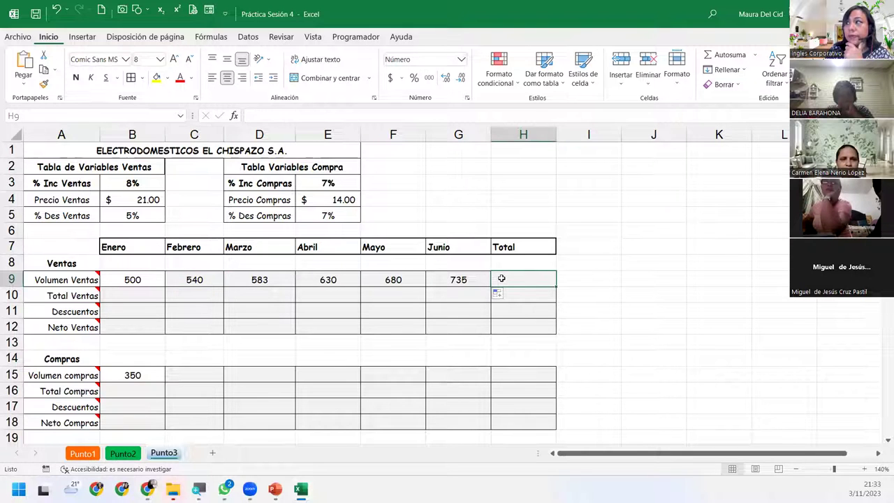
double_click(190, 277)
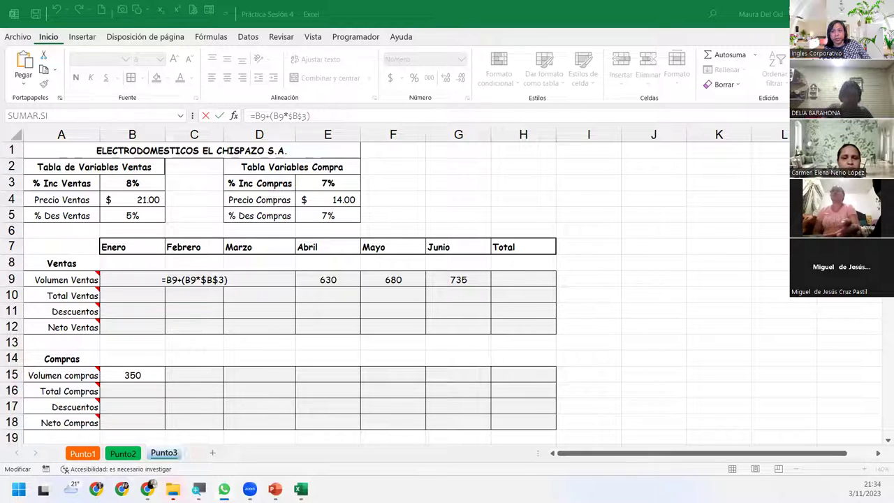
click(267, 282)
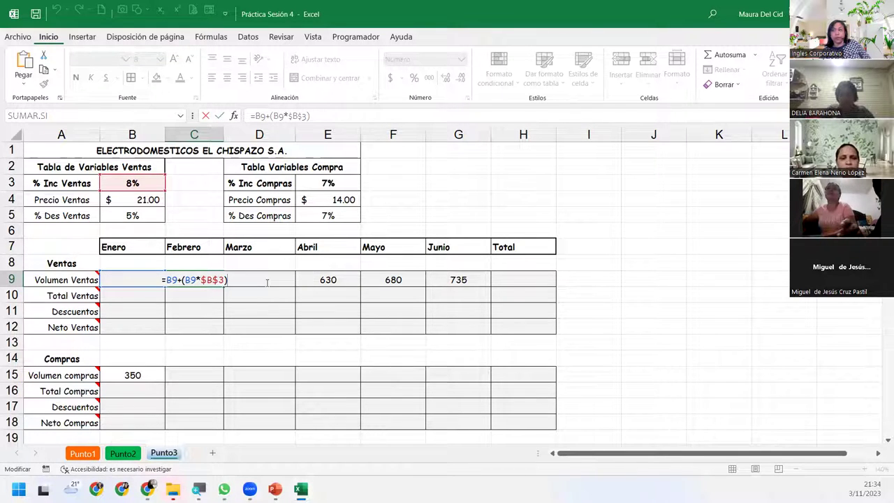
key(Return)
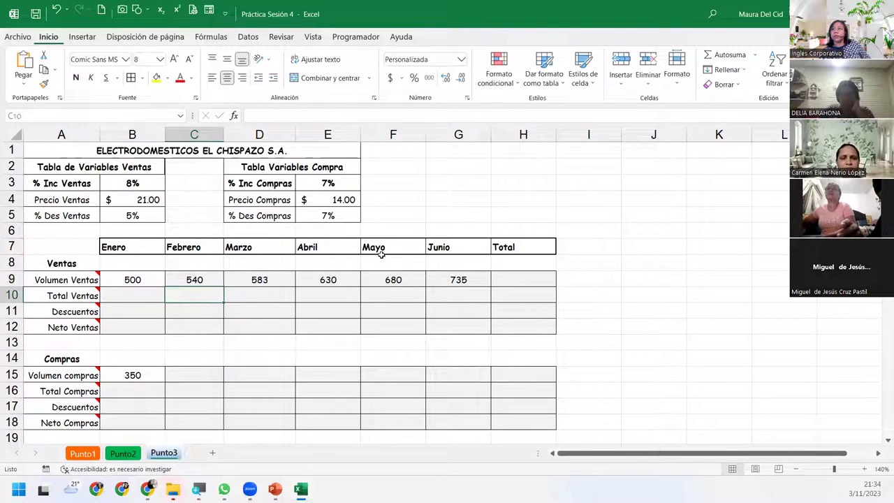
click(529, 280)
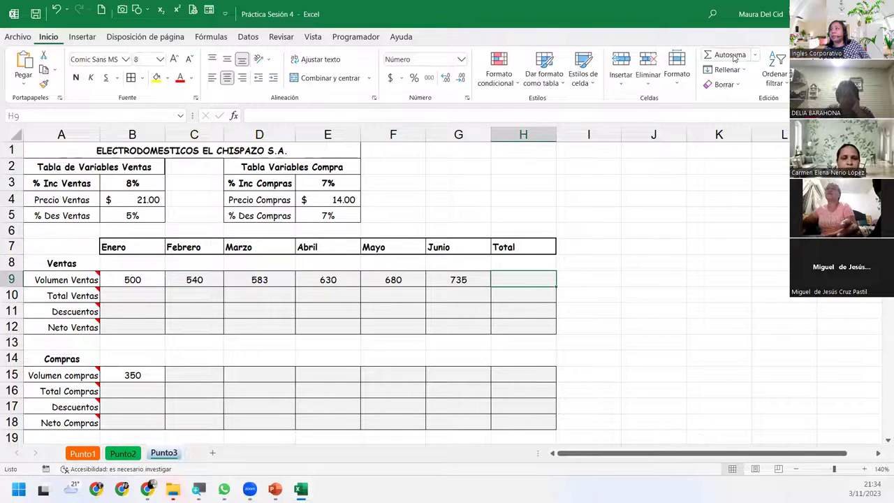
Step: Total Volumen Ventas in H9 with =SUMA(B9:G9), giving 3,668, and copy the total down to H12
click(730, 55)
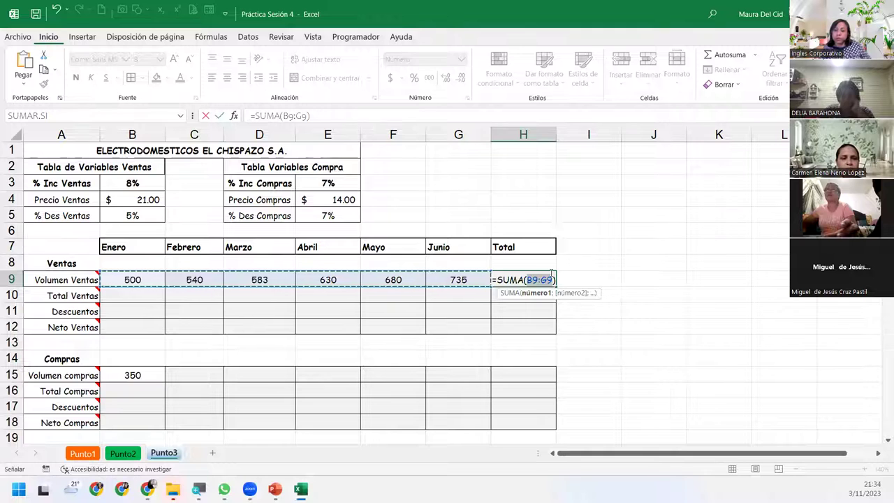
key(Return)
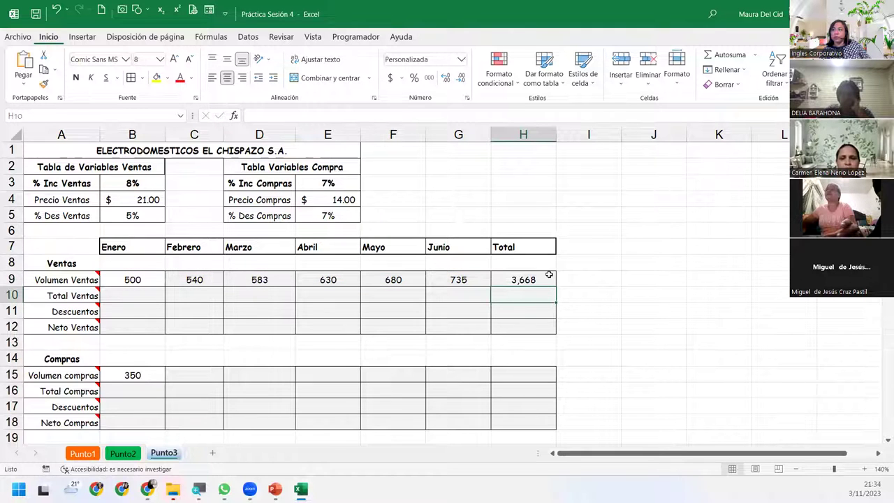
click(549, 276)
drag(556, 287, 557, 328)
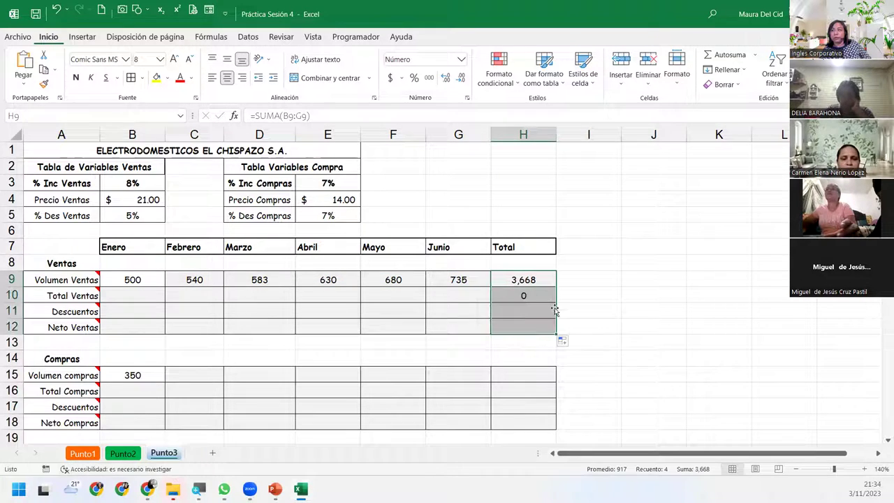
click(544, 298)
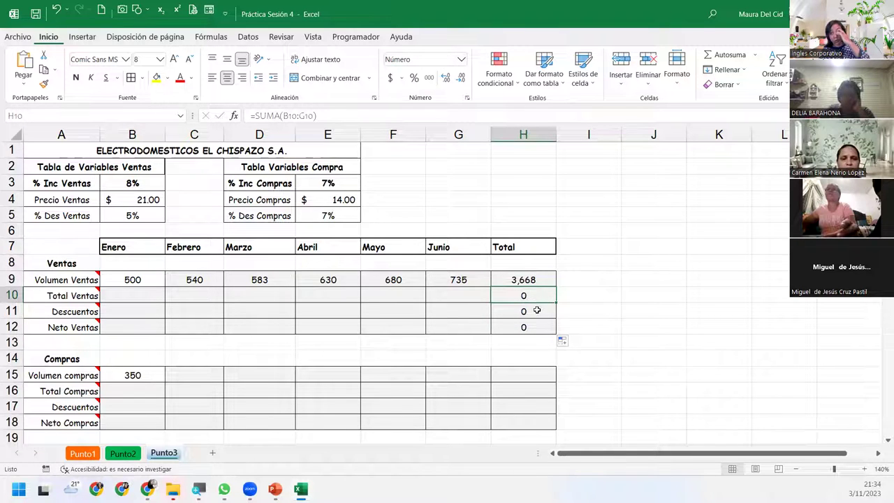
click(537, 312)
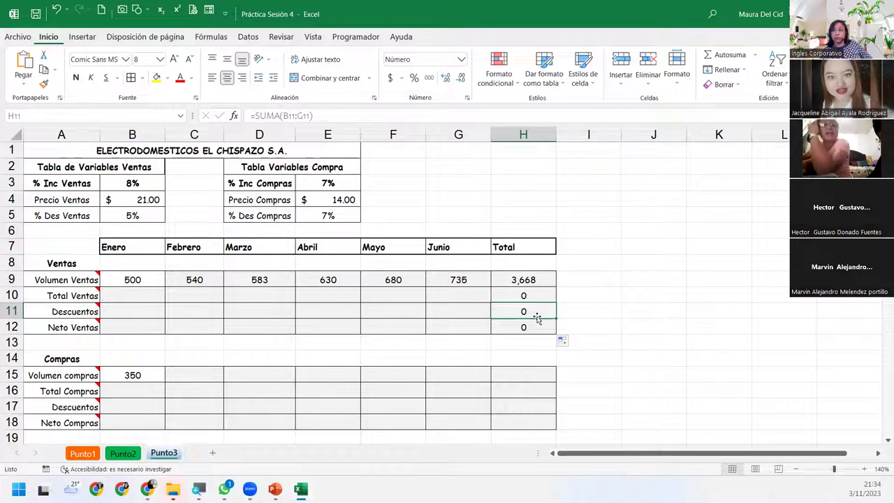
double_click(541, 278)
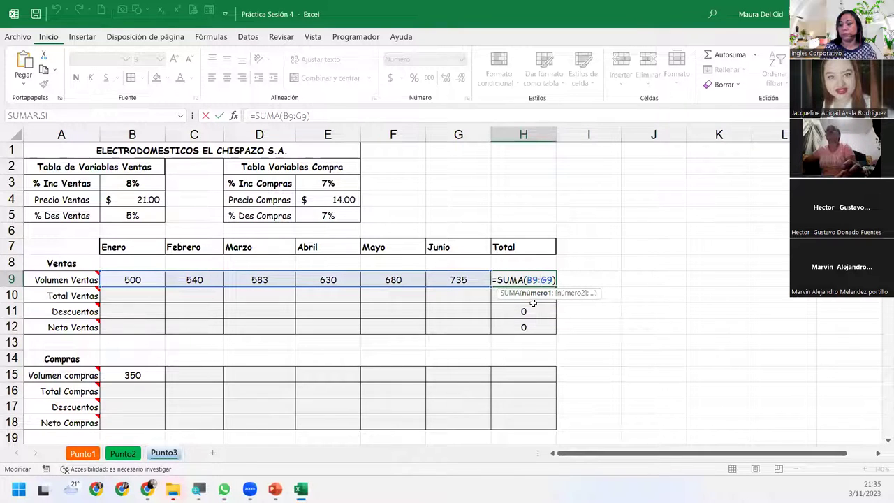
key(Return)
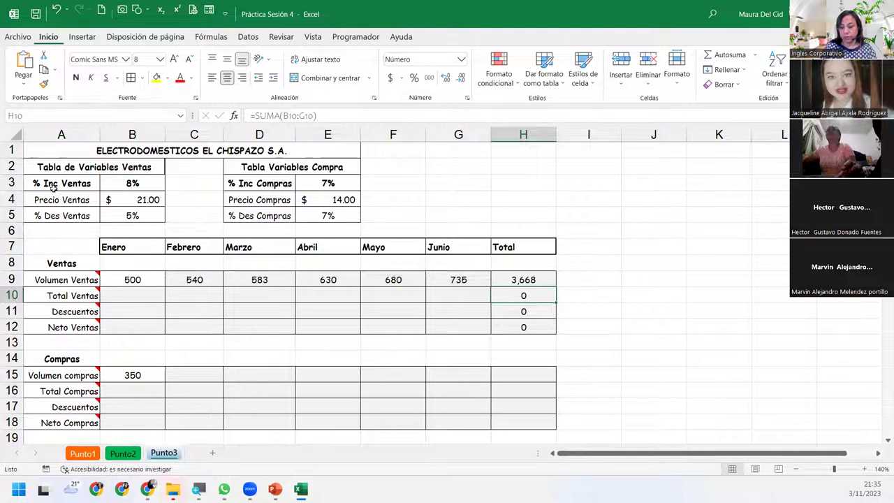
Step: Enter =B9*$B$4 in B10 so January Total Ventas shows $10,500.00
click(122, 295)
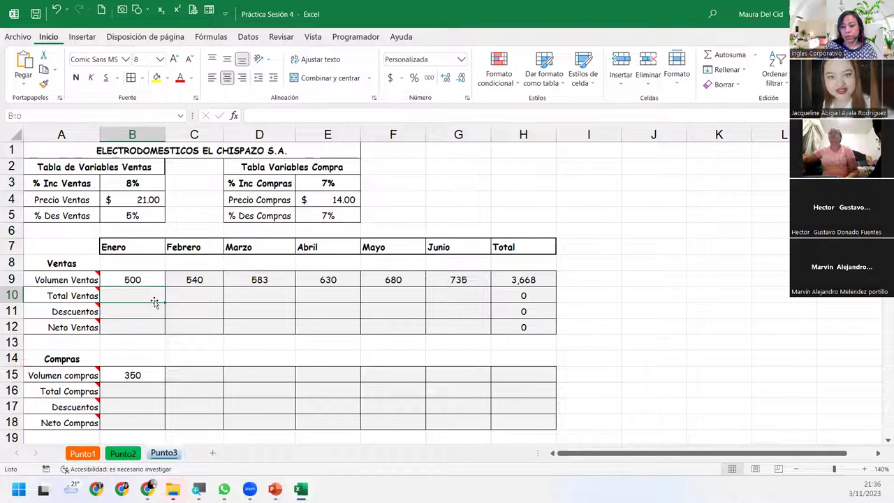
text(=)
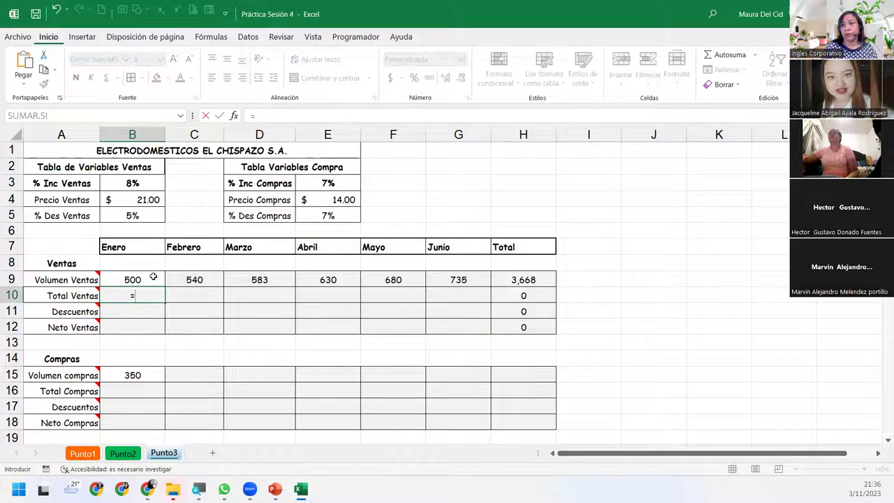
click(154, 276)
text(*)
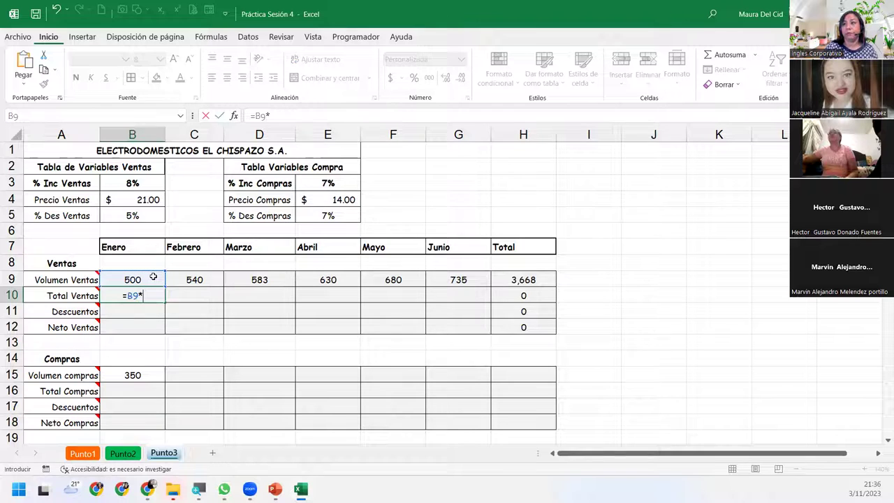
click(140, 199)
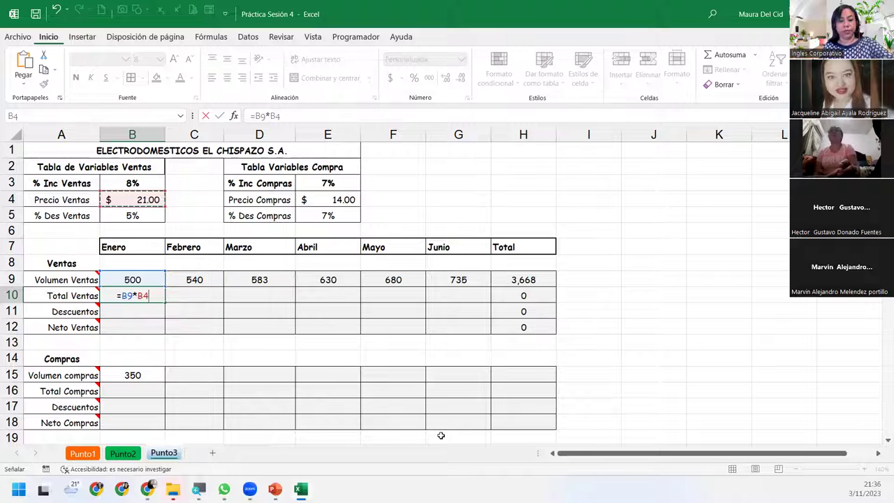
key(F4)
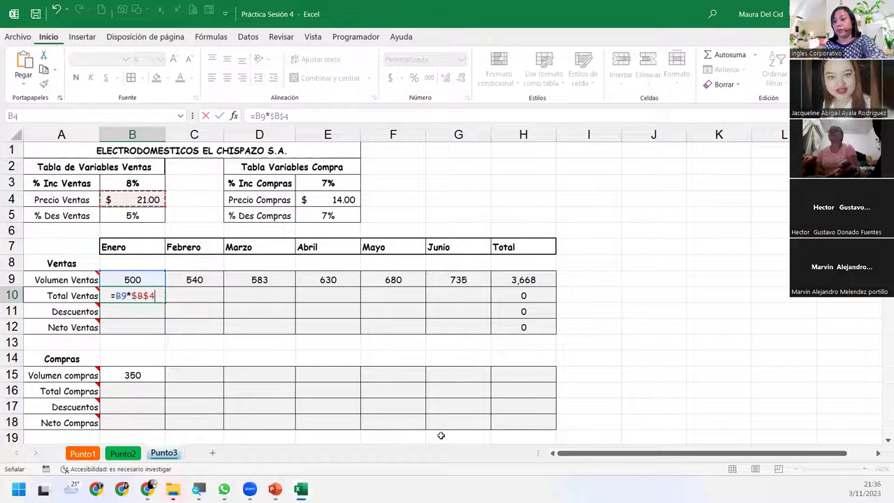
key(Return)
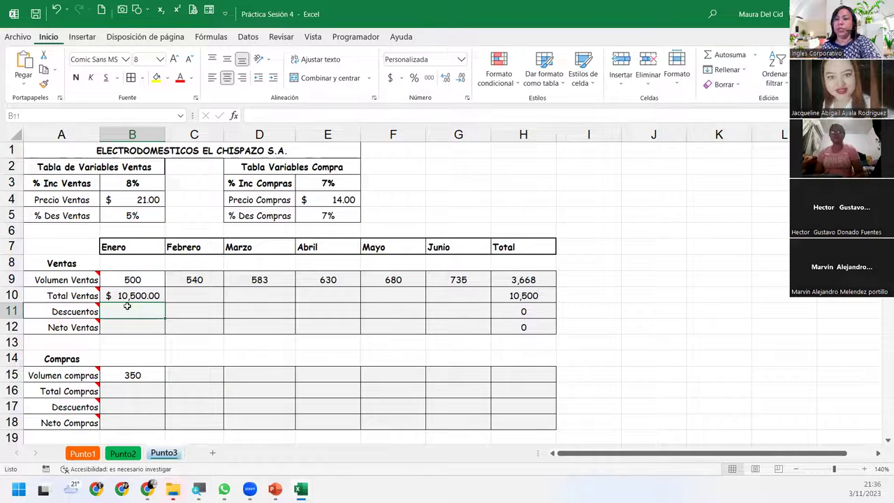
Step: Enter =B10*$B$5 in B11 for January's discount of $525.00
text(=)
click(135, 296)
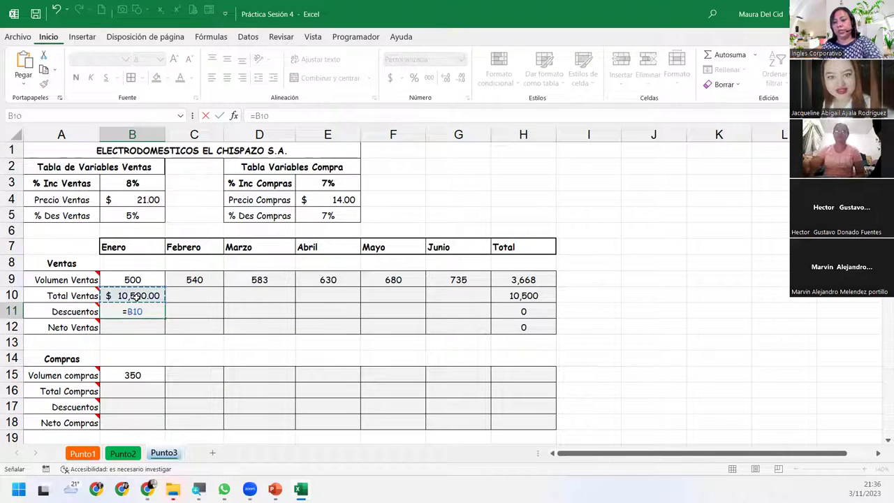
text(*)
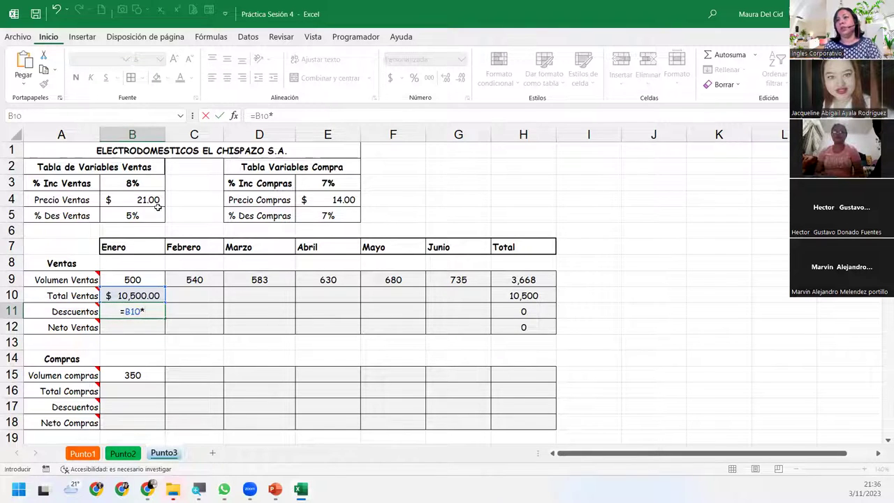
click(149, 212)
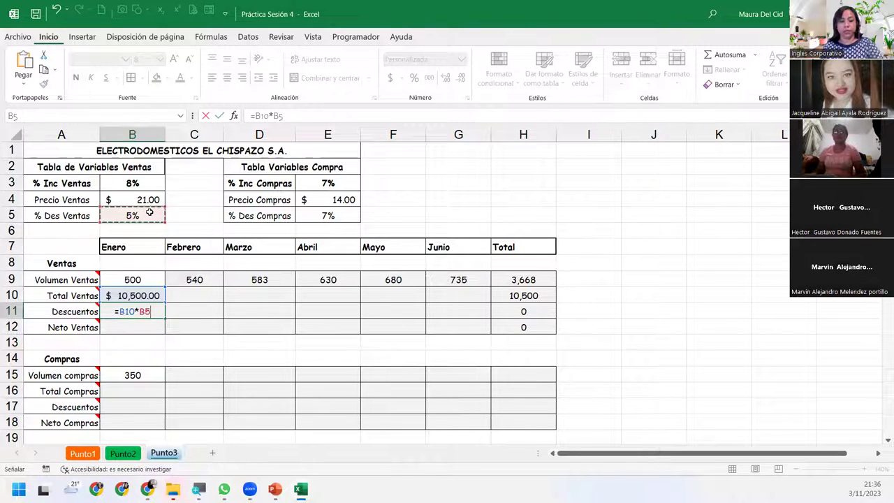
key(F4)
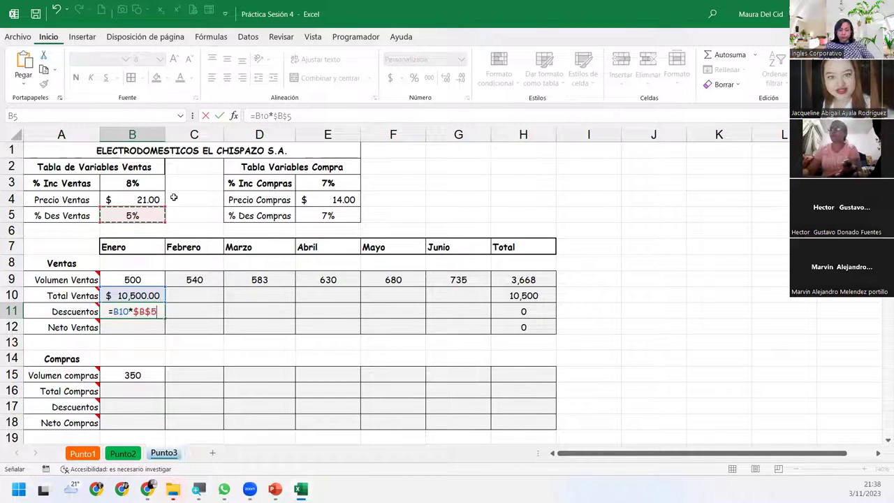
key(Return)
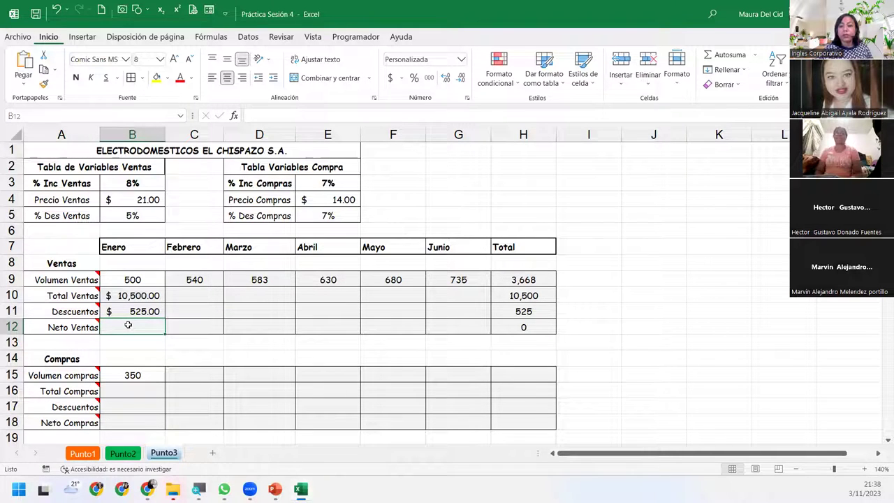
Step: Enter =B10-B11 in B12 so January Neto Ventas shows $9,975.00
text(=)
click(132, 296)
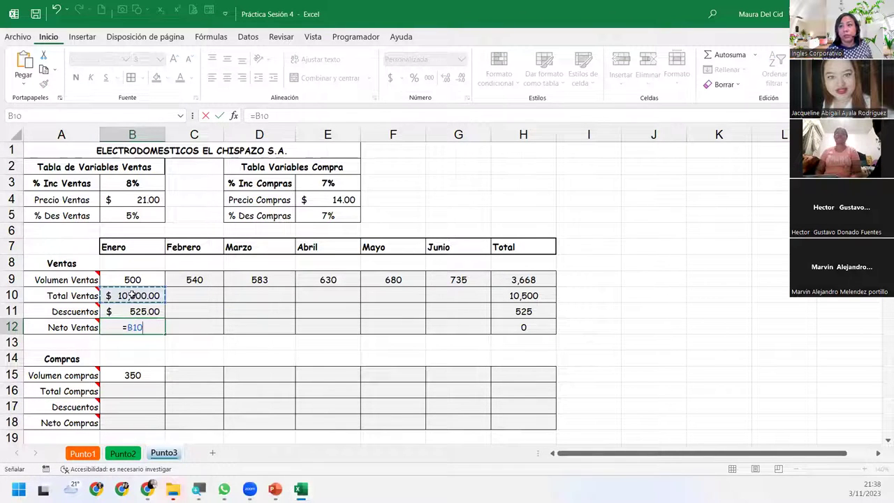
text(-)
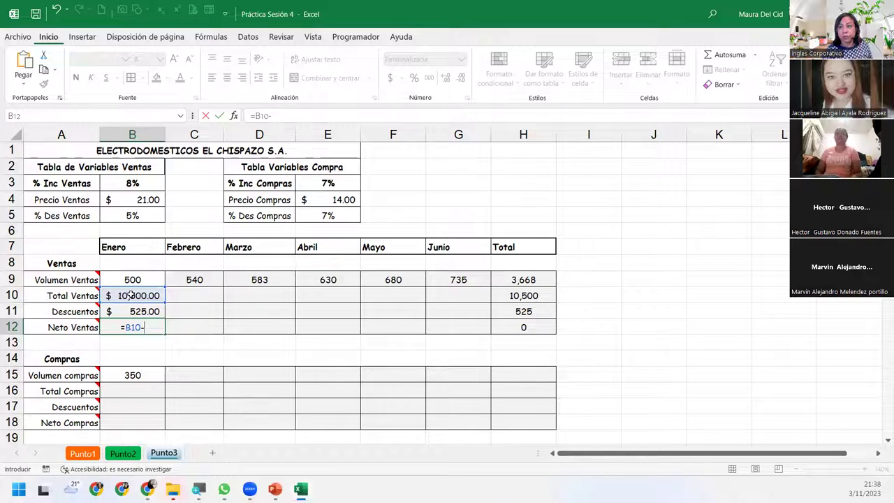
click(132, 311)
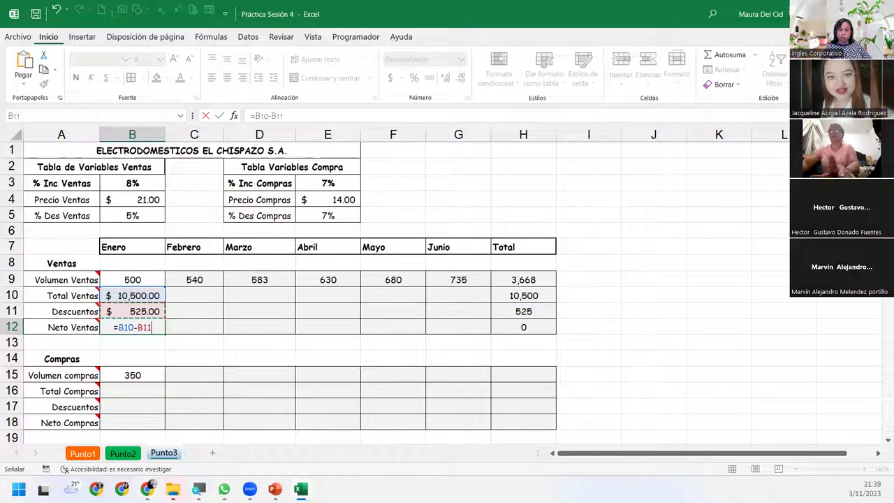
key(Return)
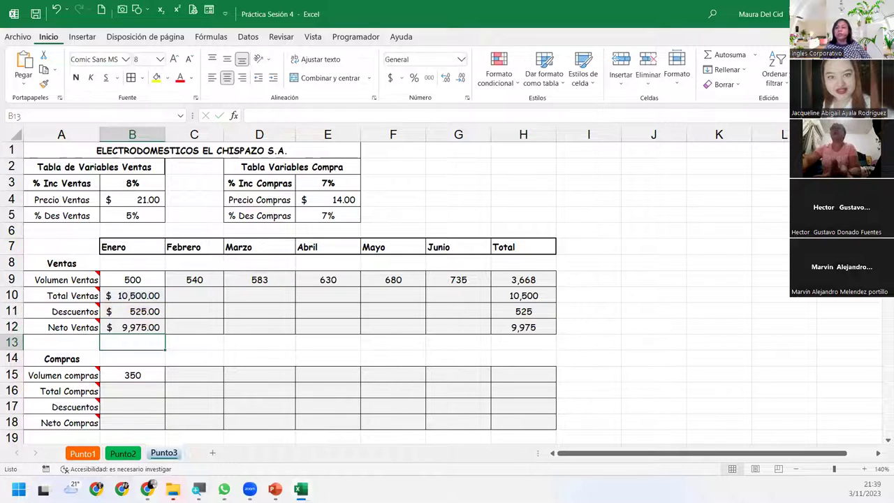
Step: Copy the B10:B12 sales formulas across to column G, totaling 77,027 sales and 73,176 net
mouse_move(123, 295)
mouse_down()
mouse_move(131, 326)
mouse_move(482, 356)
mouse_up()
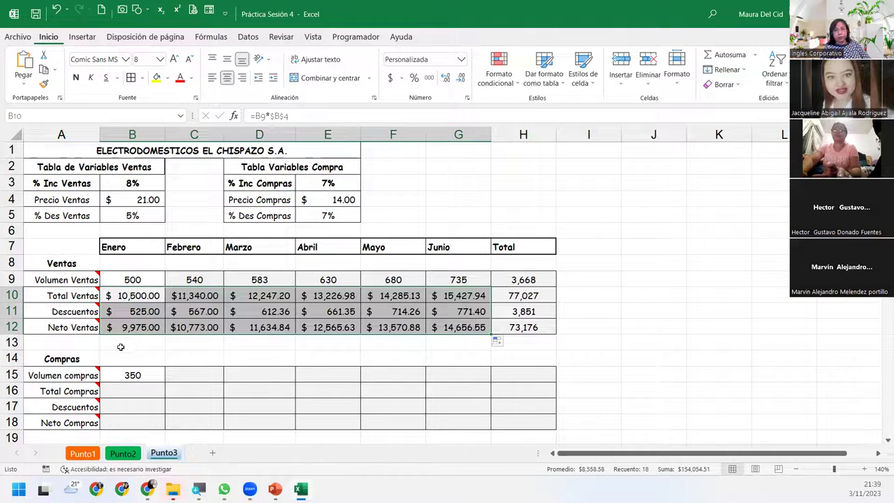
click(123, 391)
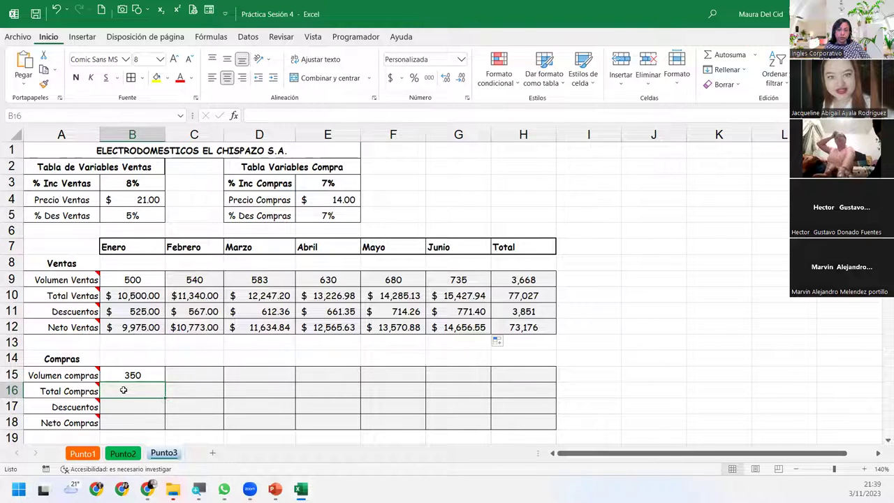
key(ctrl+z)
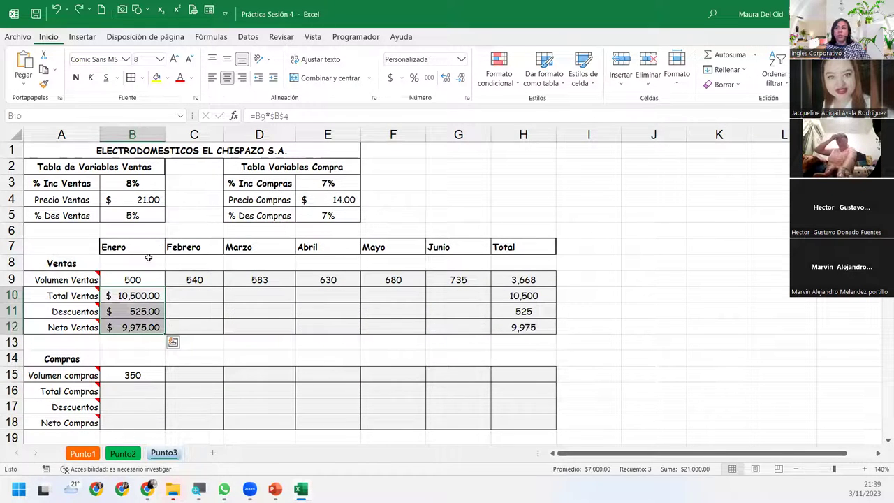
click(160, 292)
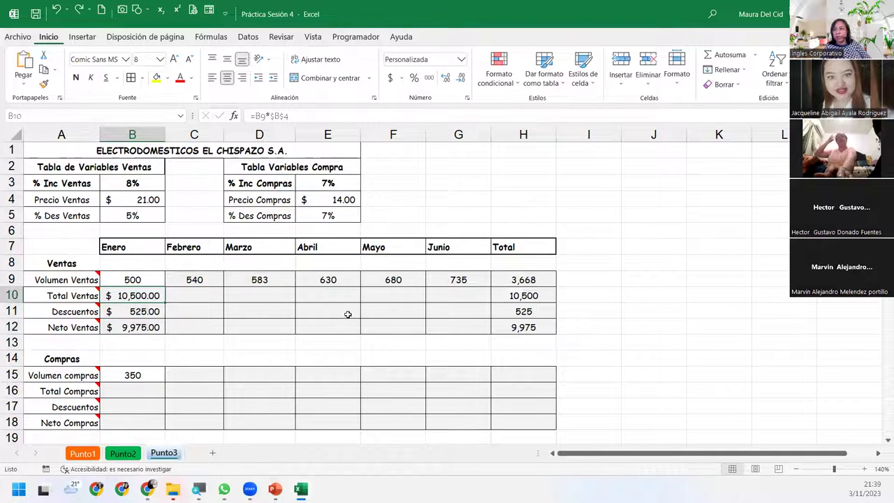
drag(135, 291, 134, 327)
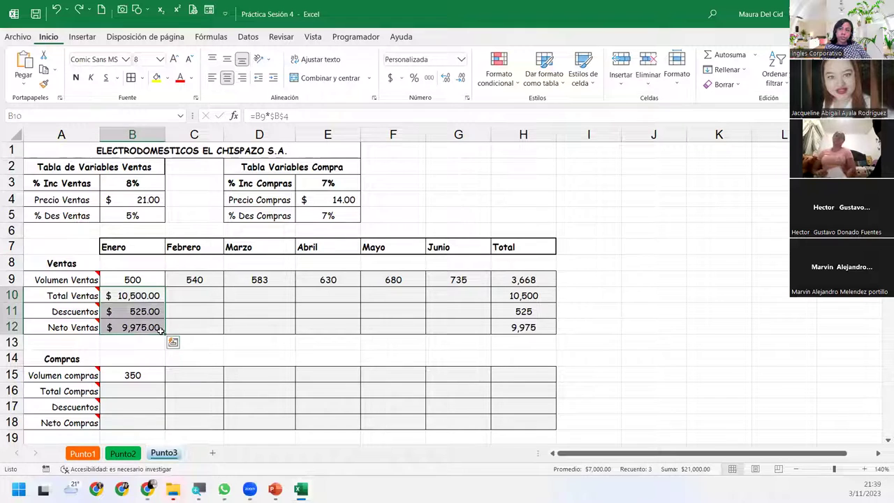
drag(165, 334, 471, 353)
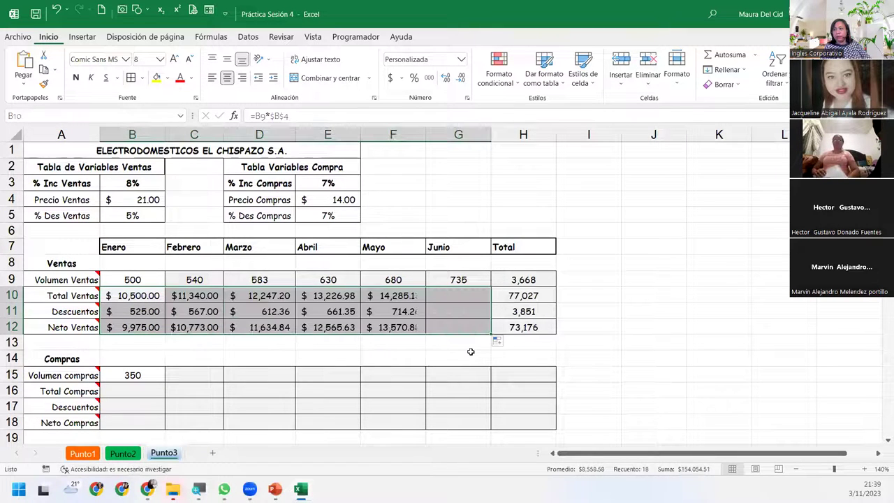
click(299, 395)
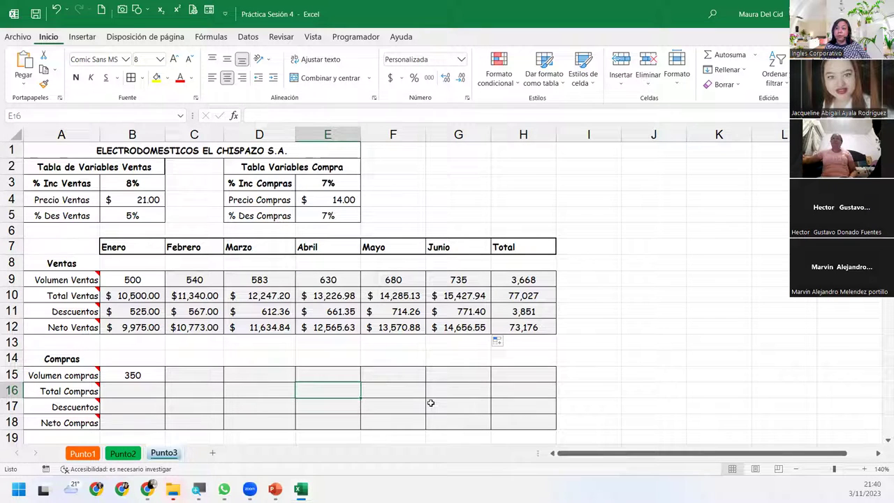
scroll(293, 350, down, 2)
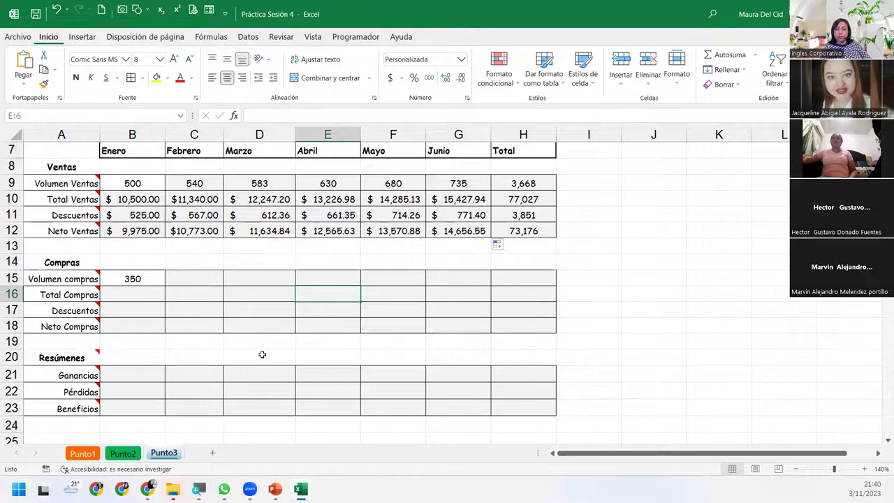
Step: Add a new worksheet and name it Punto4
click(213, 454)
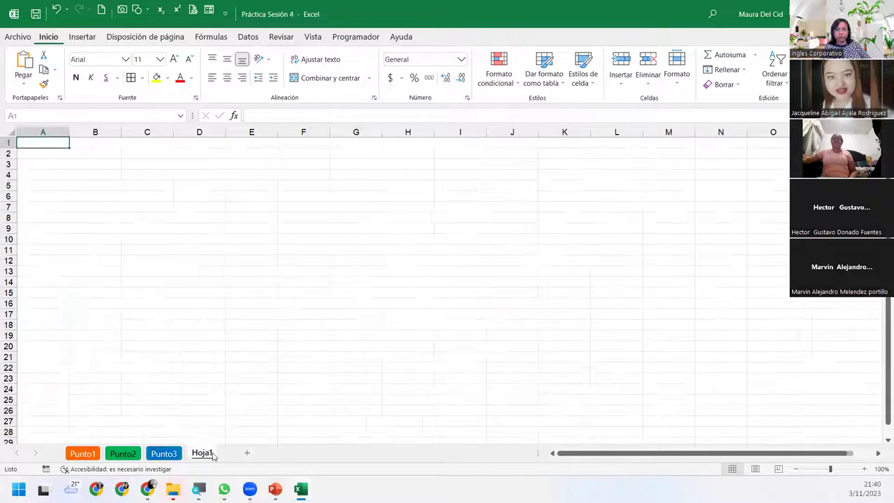
double_click(202, 454)
key(BackSpace)
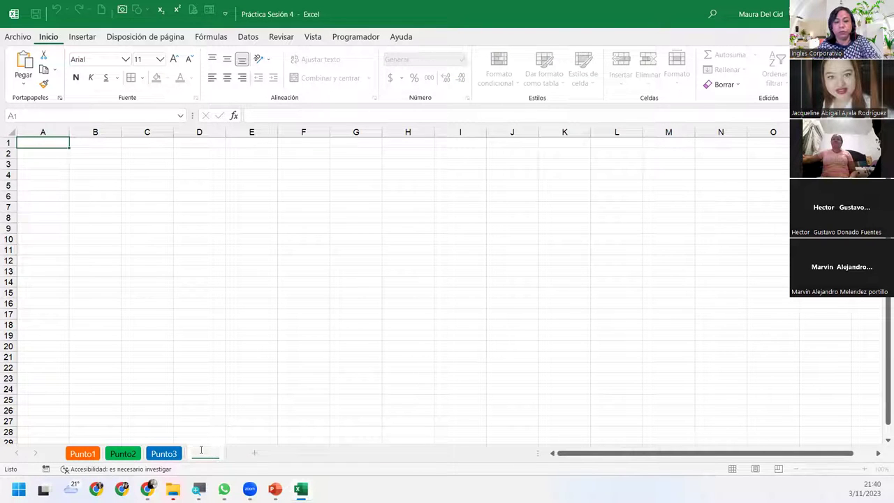
text(pUNTO4)
key(Return)
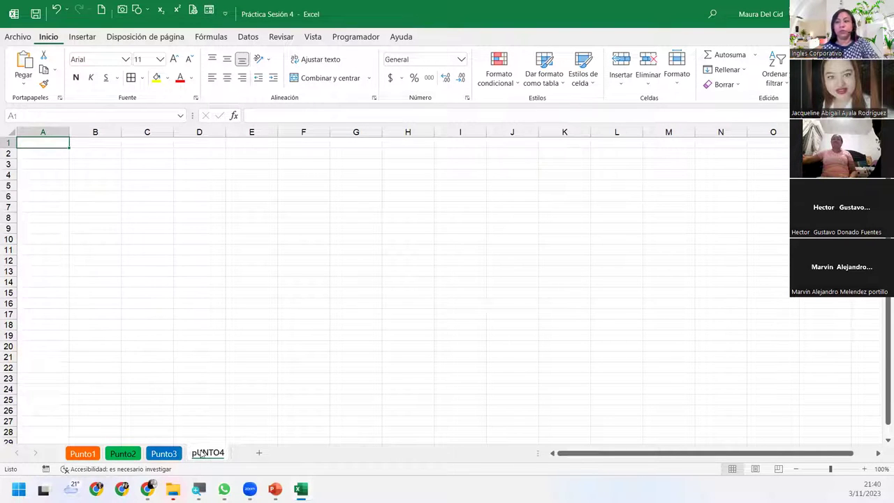
double_click(202, 453)
text(Punto4)
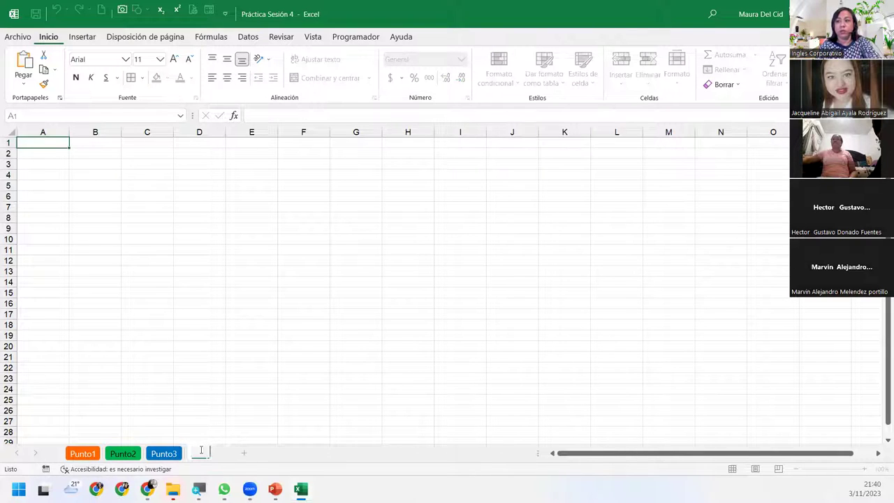
key(Return)
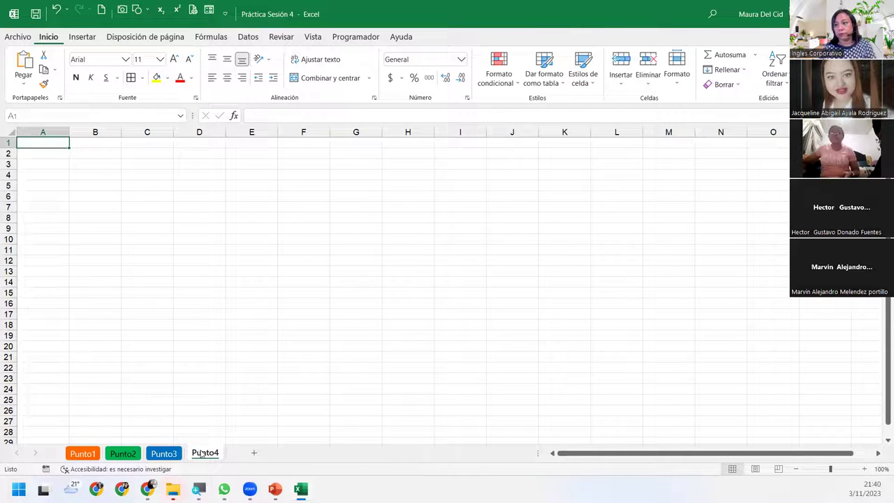
Step: Colour the Punto4 sheet tab purple
right_click(202, 453)
mouse_move(246, 401)
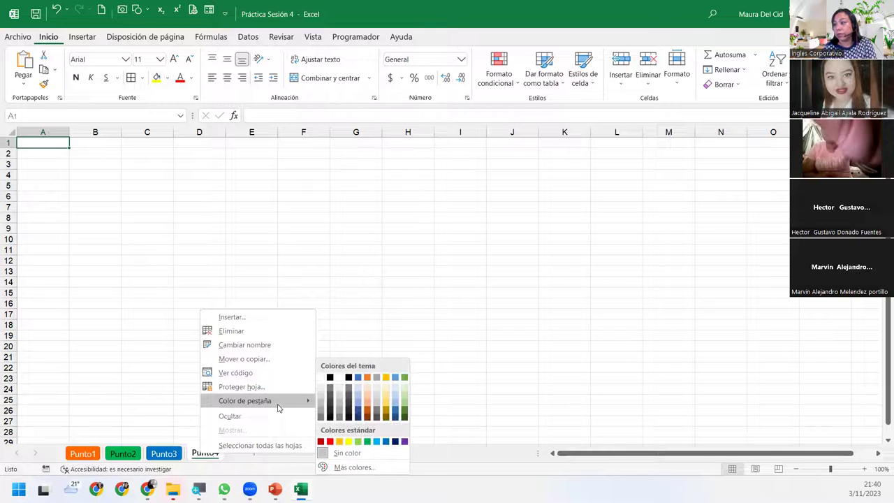
click(406, 441)
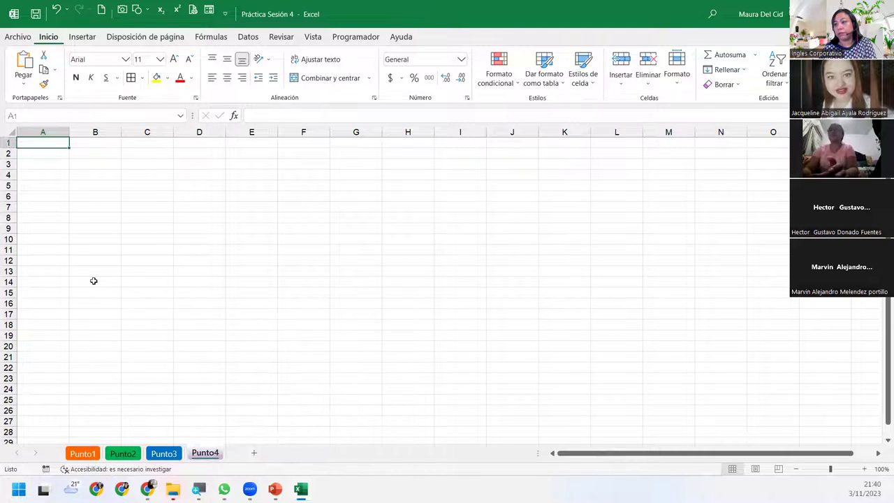
click(60, 167)
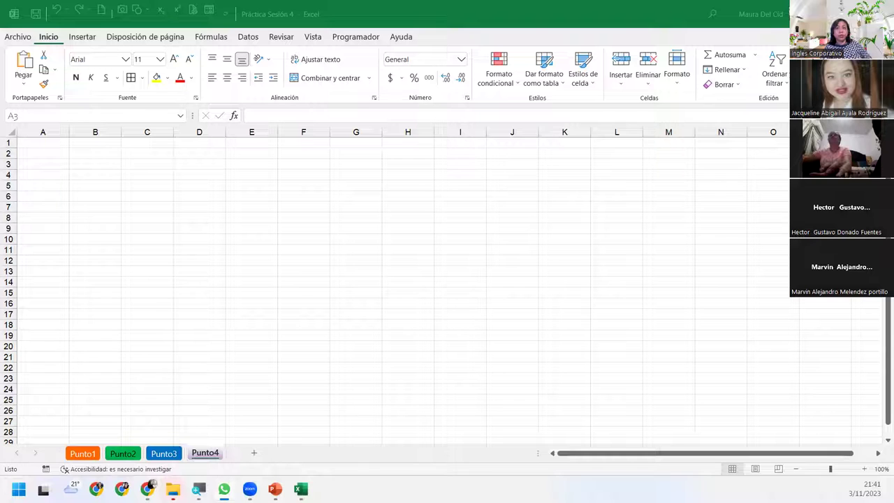
Step: Select all cells on Punto4 and zoom the view to 150%
click(7, 131)
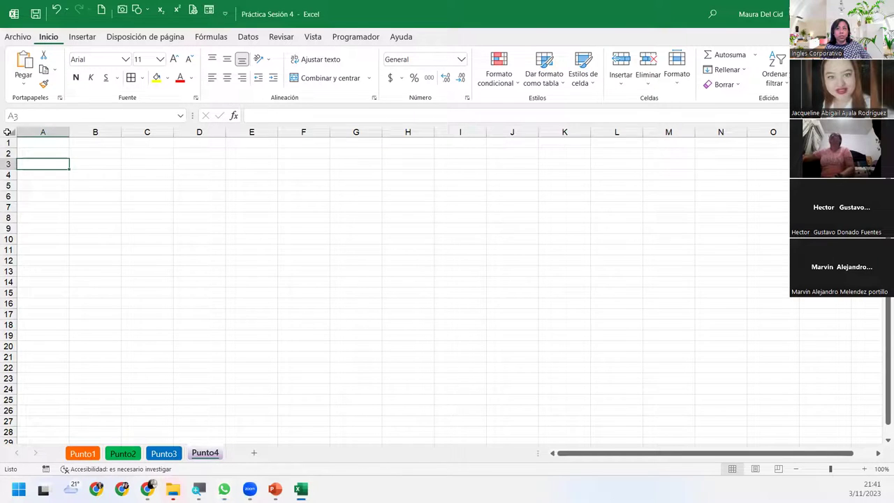
click(7, 131)
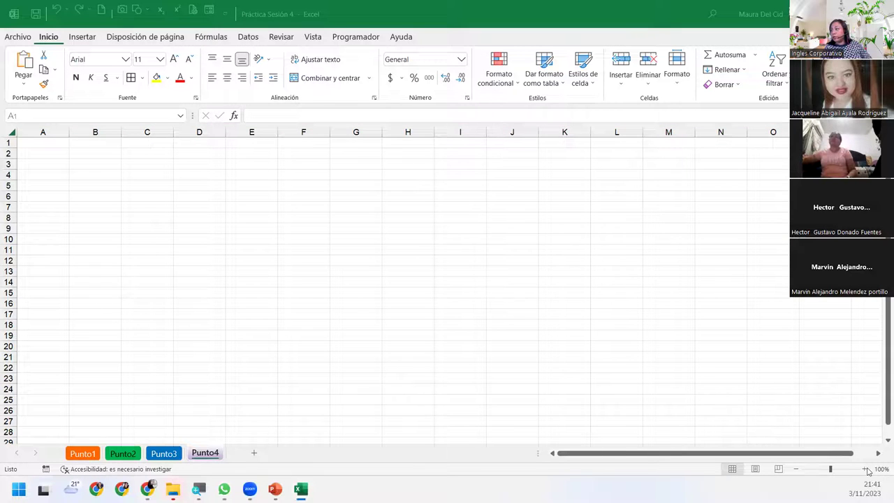
click(865, 469)
click(865, 468)
click(865, 468)
click(865, 469)
click(865, 469)
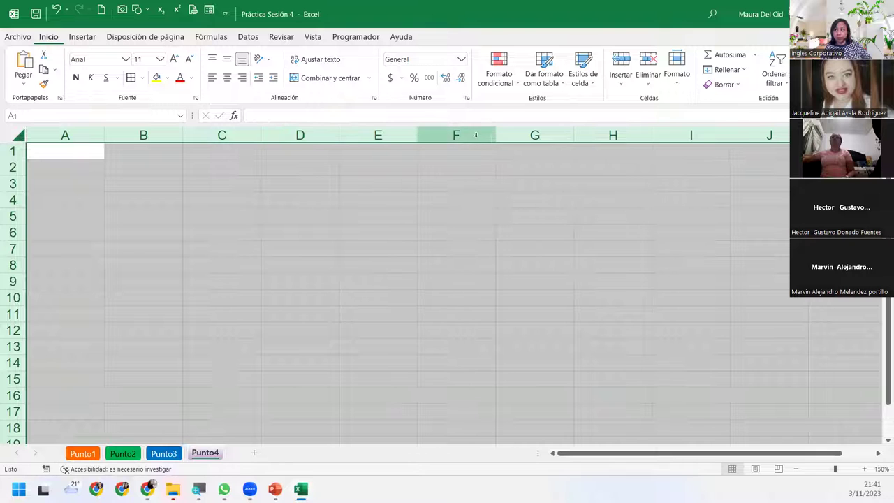
Step: Set the width of all Punto4 columns to 4
right_click(238, 136)
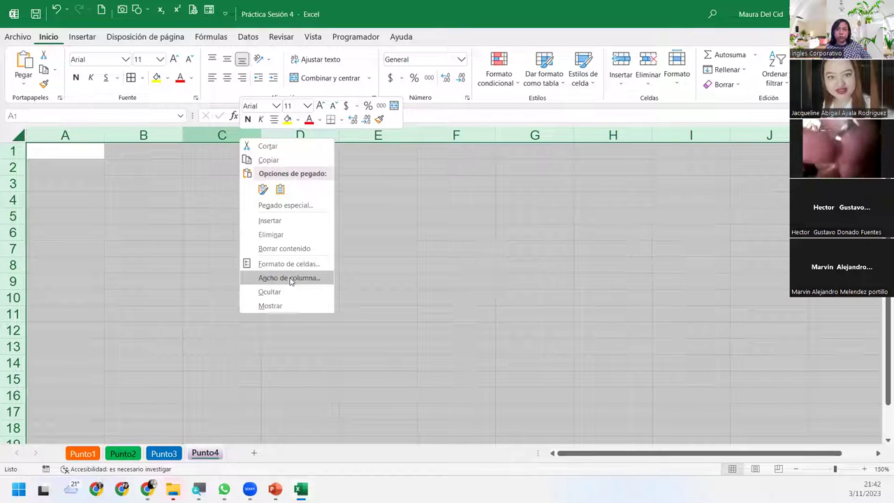
click(291, 279)
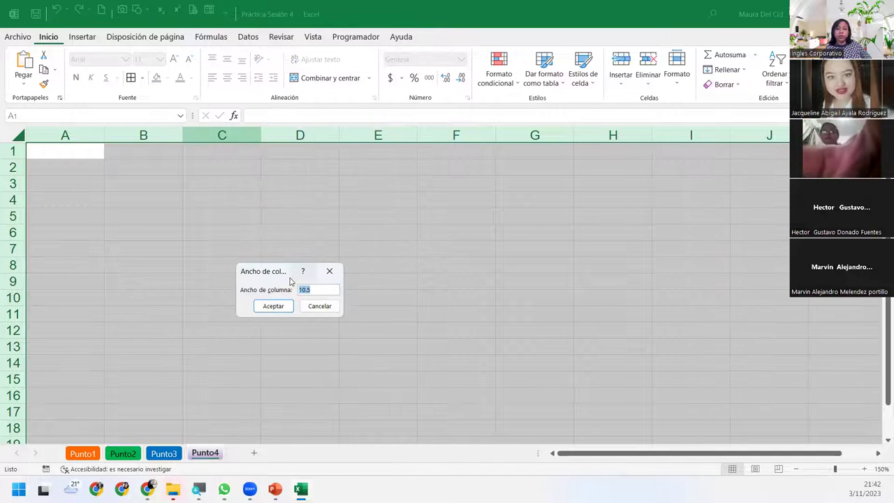
text(4)
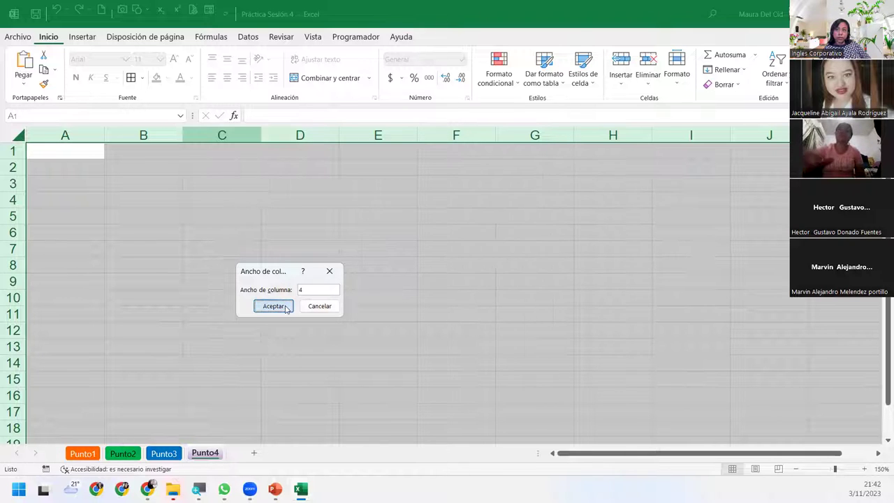
click(285, 306)
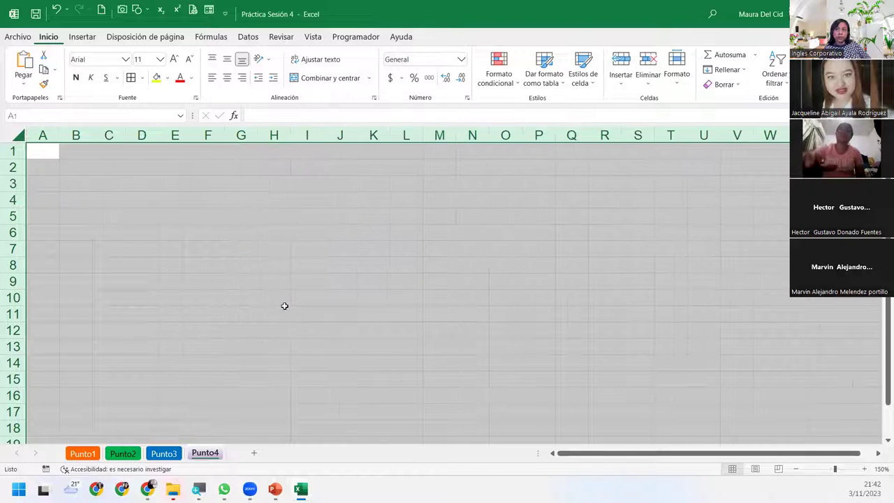
Step: Set the height of all Punto4 rows to 20
right_click(11, 168)
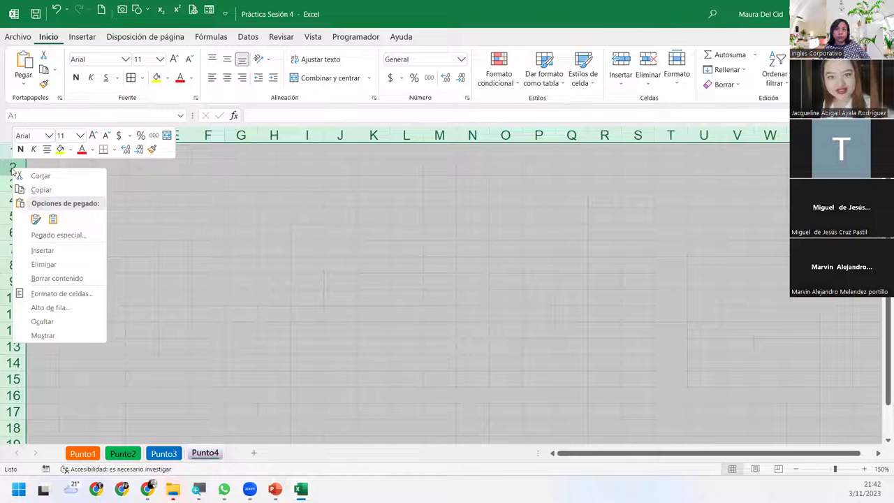
right_click(5, 324)
right_click(9, 326)
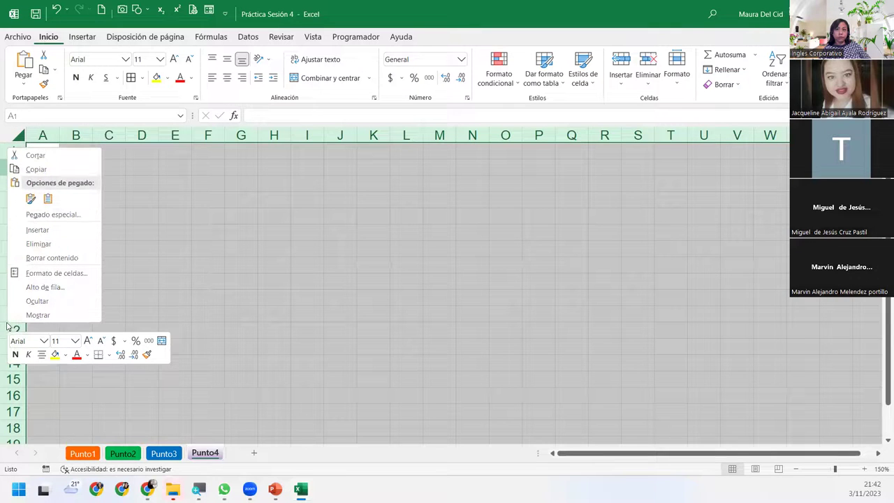
click(42, 287)
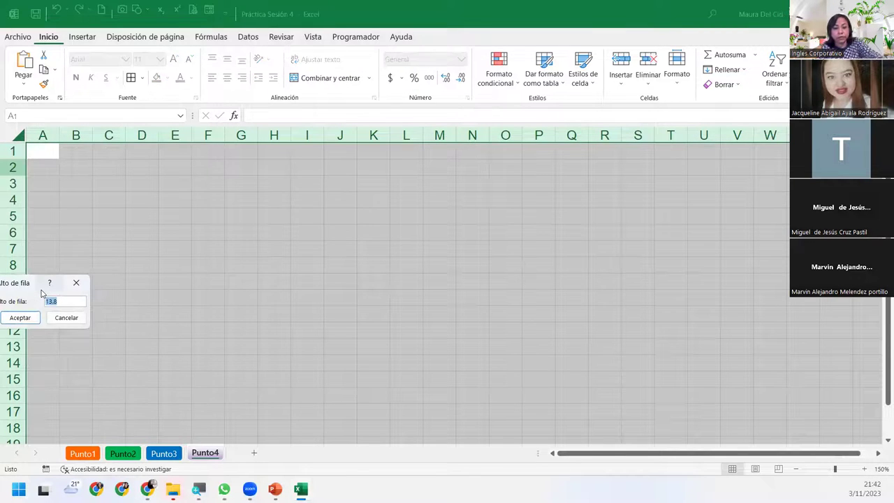
text(20)
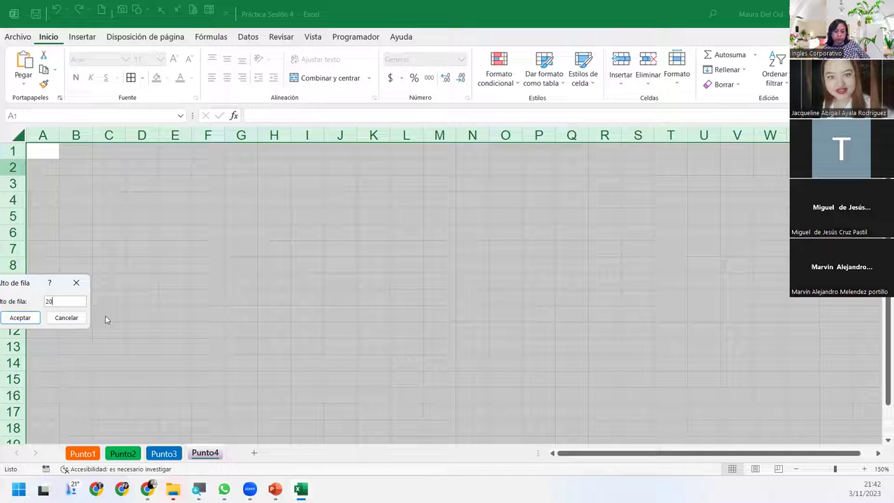
key(Return)
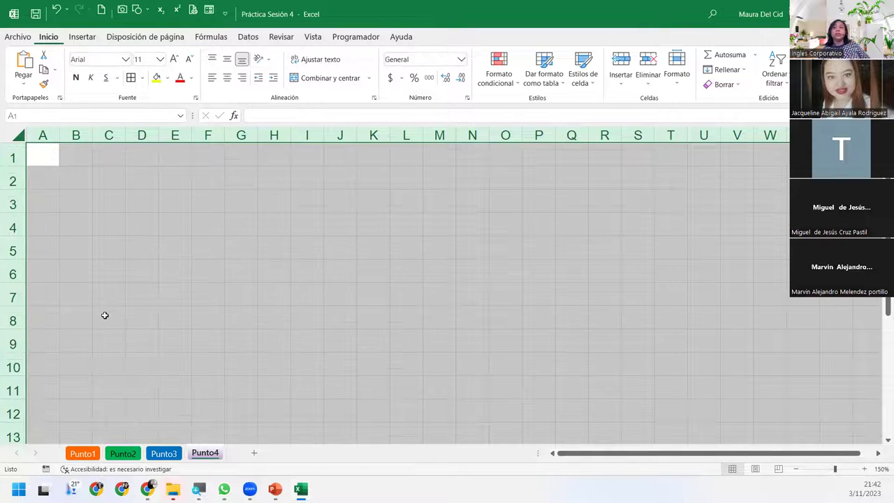
Step: Enter 1 and 2 in B1:C1 and extend the series to 10 across B1:K1
click(79, 174)
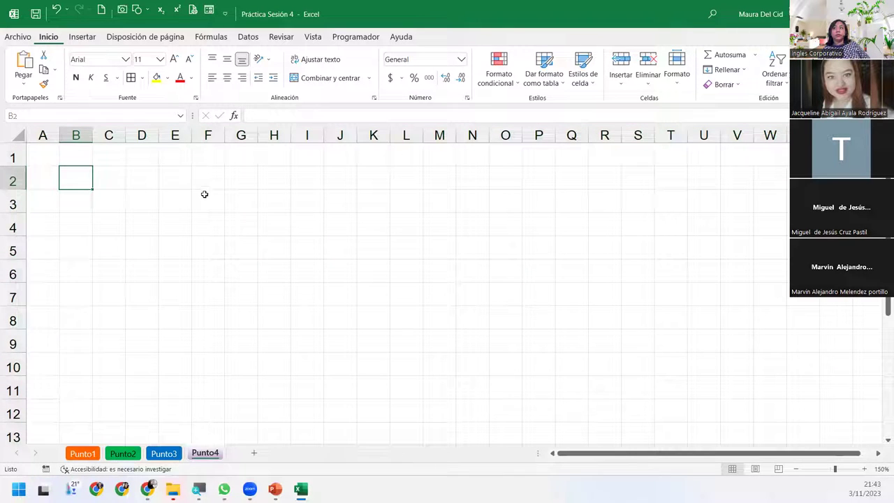
click(78, 158)
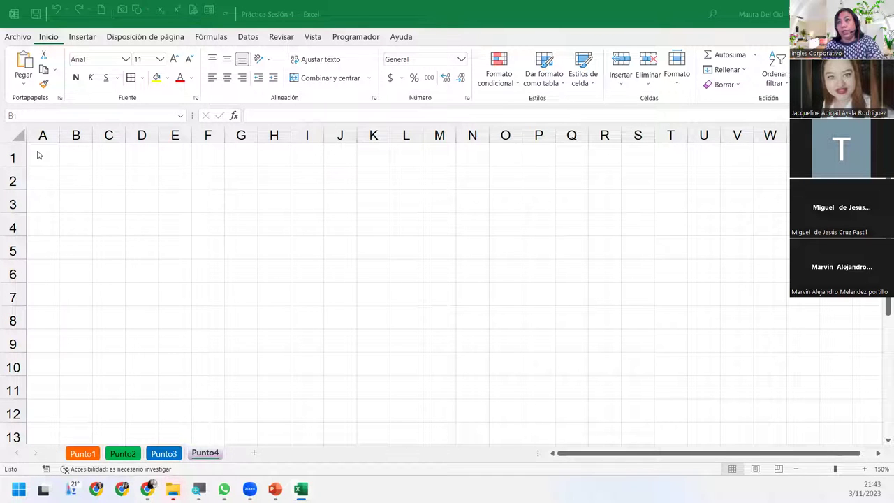
click(93, 163)
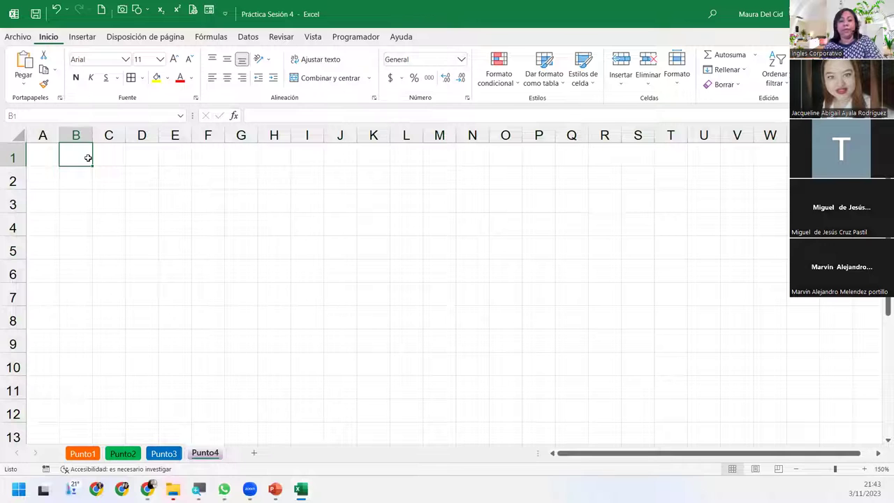
text(1)
key(Tab)
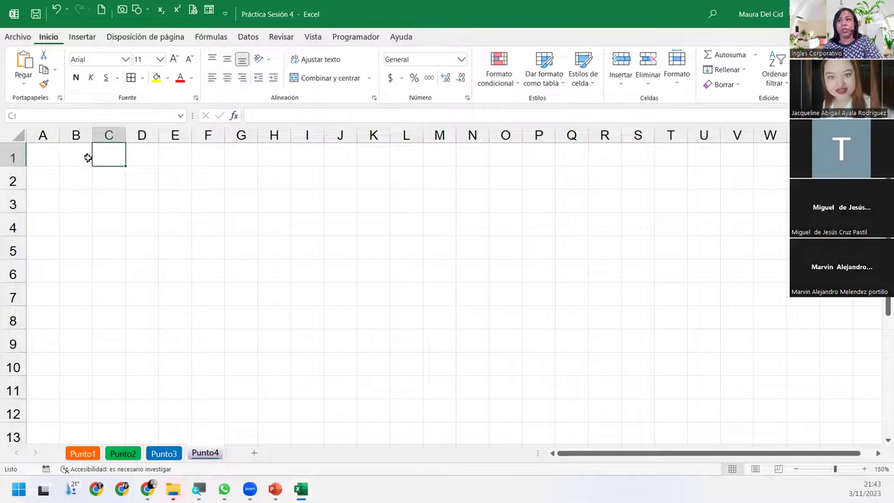
text(2)
key(Tab)
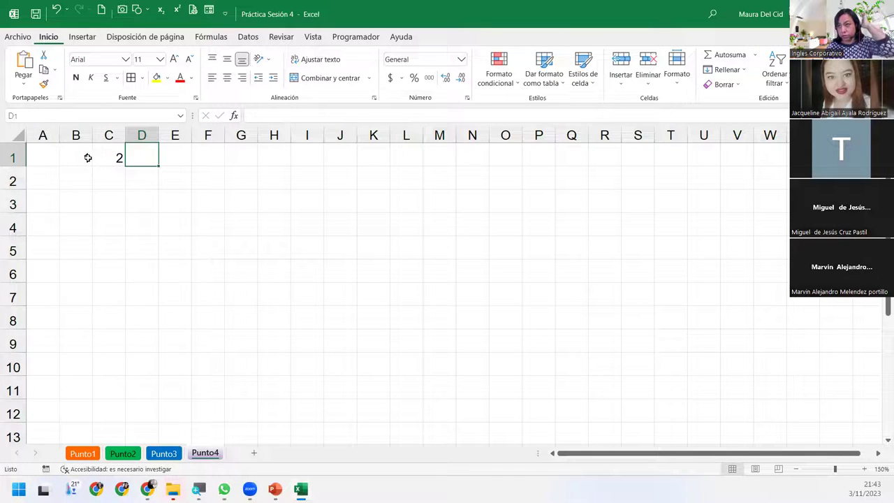
drag(86, 157, 110, 158)
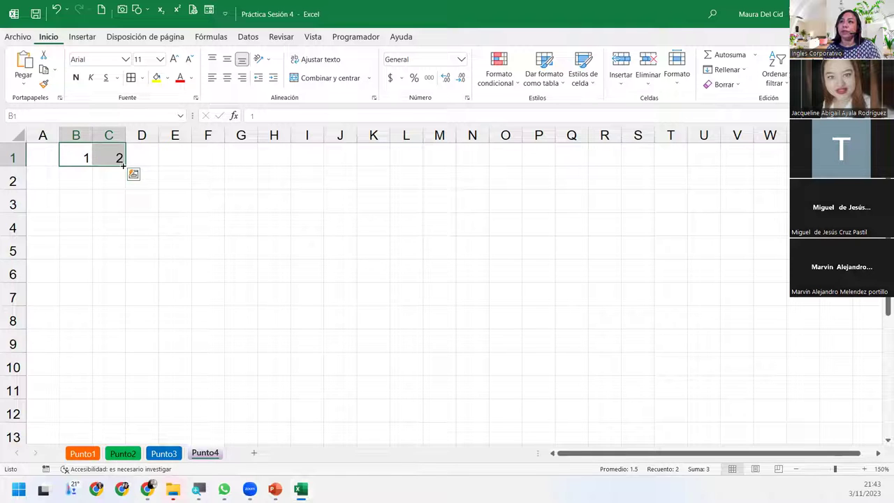
drag(125, 165, 377, 172)
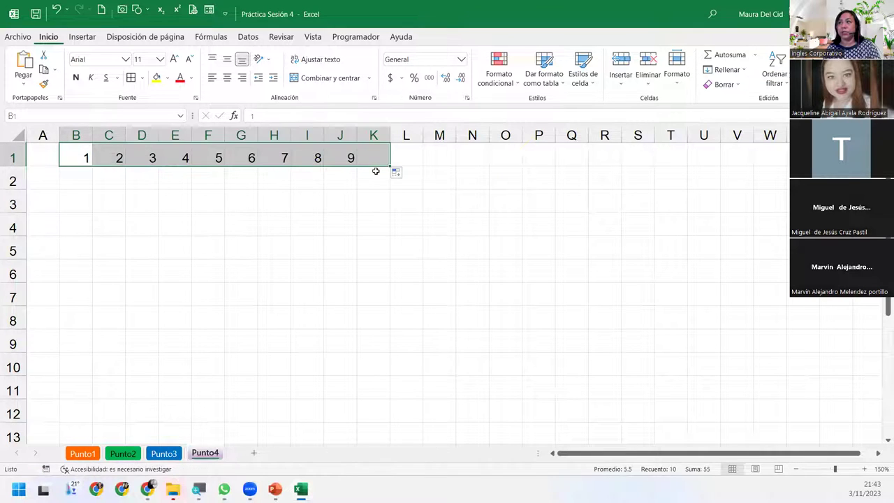
Step: Enter 1 and 2 in A2:A3, extend the series to 10 down A11, and select both header ranges
click(40, 171)
text(1)
key(Return)
text(2)
key(Return)
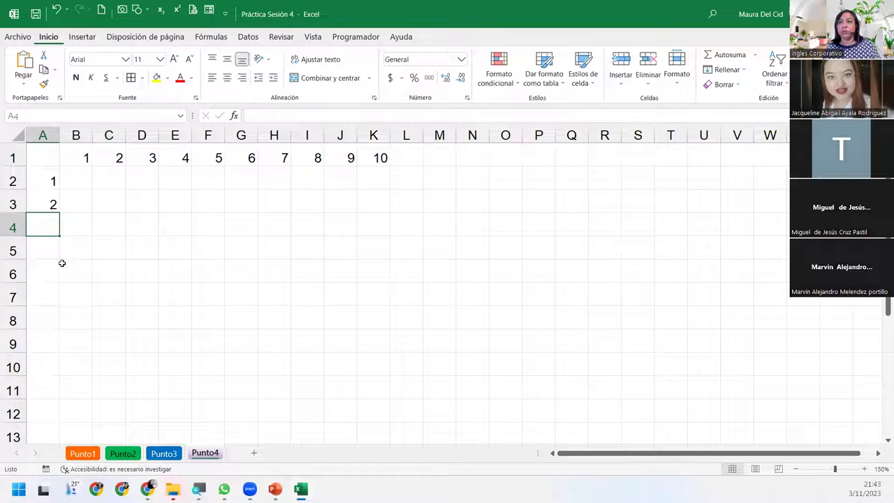
drag(53, 180, 56, 395)
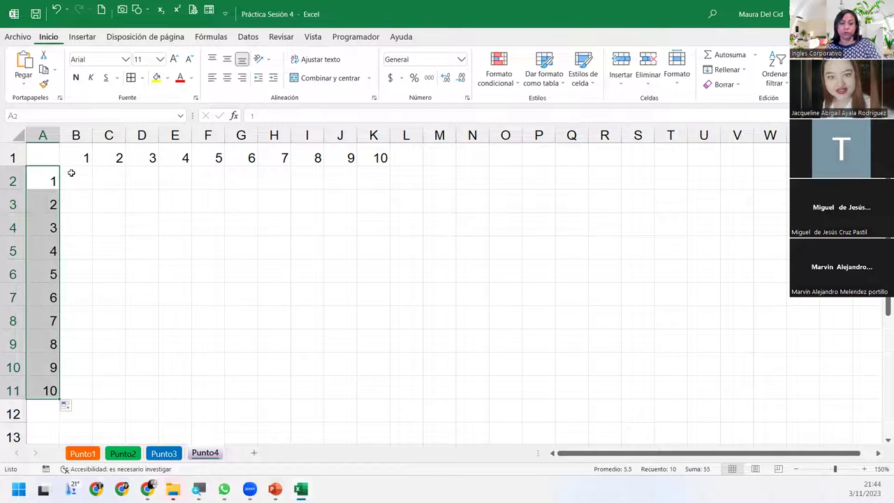
drag(86, 157, 385, 161)
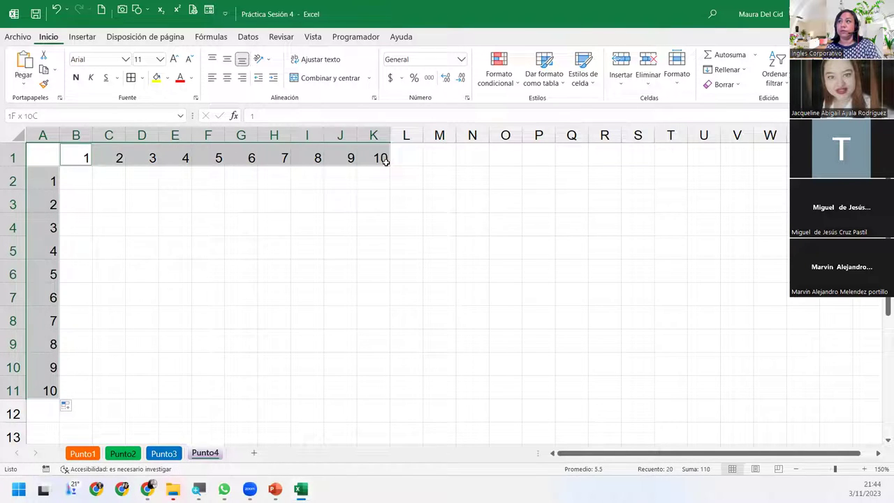
Step: Apply the Verde claro fill to the B1:K1 and A2:A11 header numbers
click(166, 78)
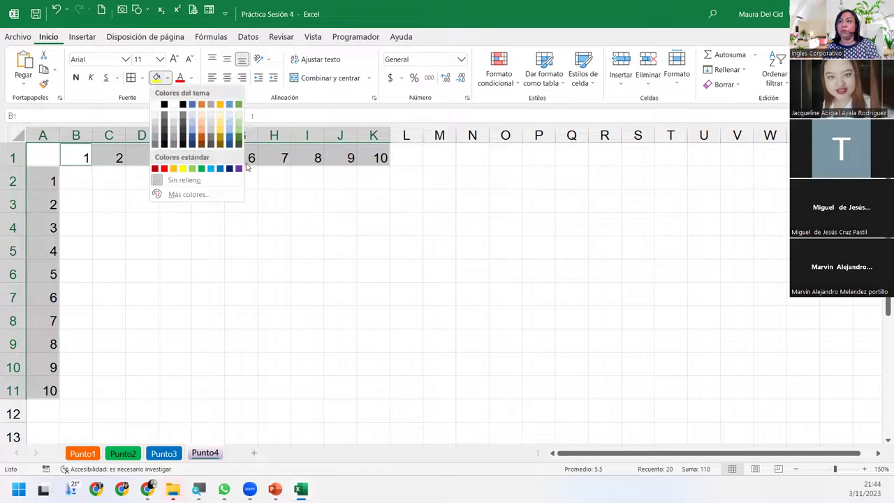
click(239, 105)
click(79, 196)
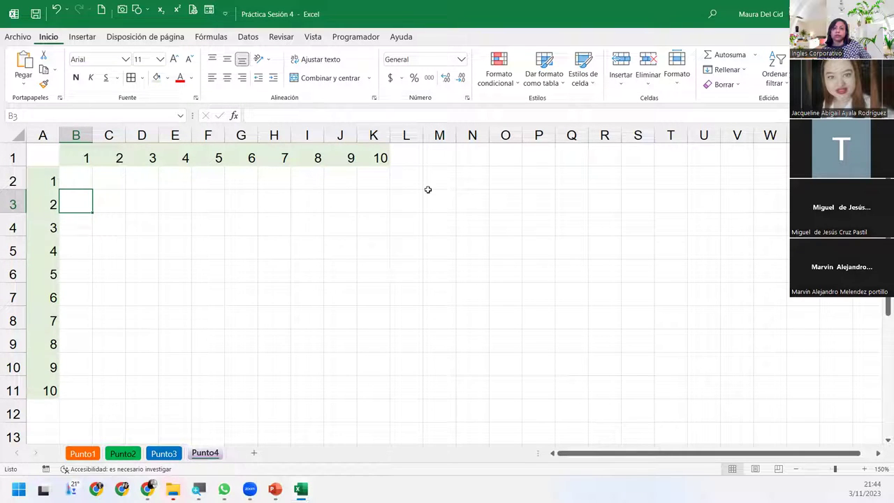
Step: Select row 1 and column A, then return to cell B2
click(84, 181)
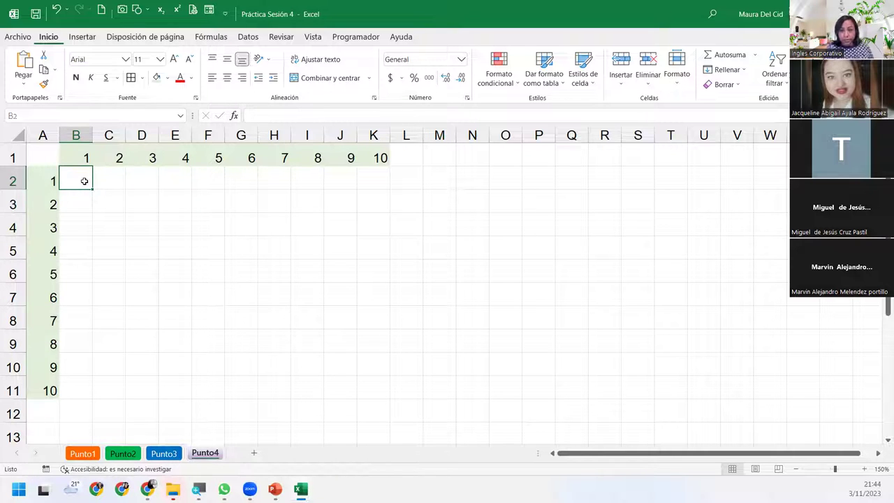
click(14, 157)
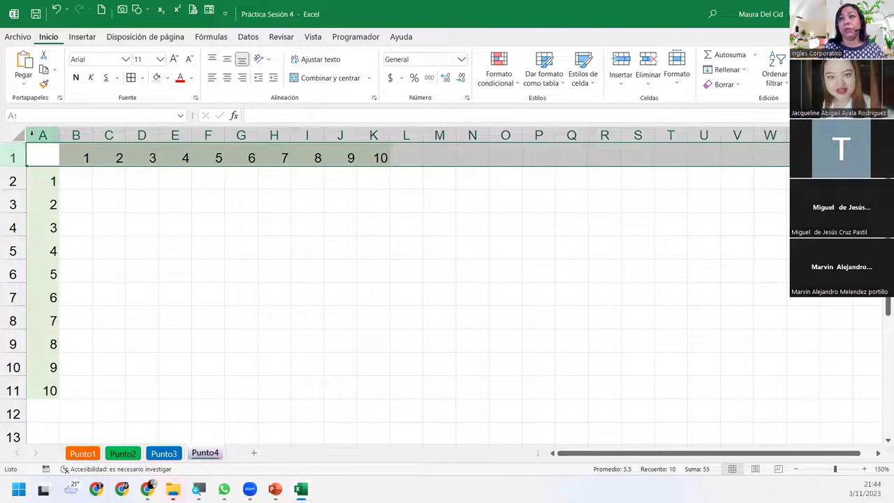
ctrl+click(39, 135)
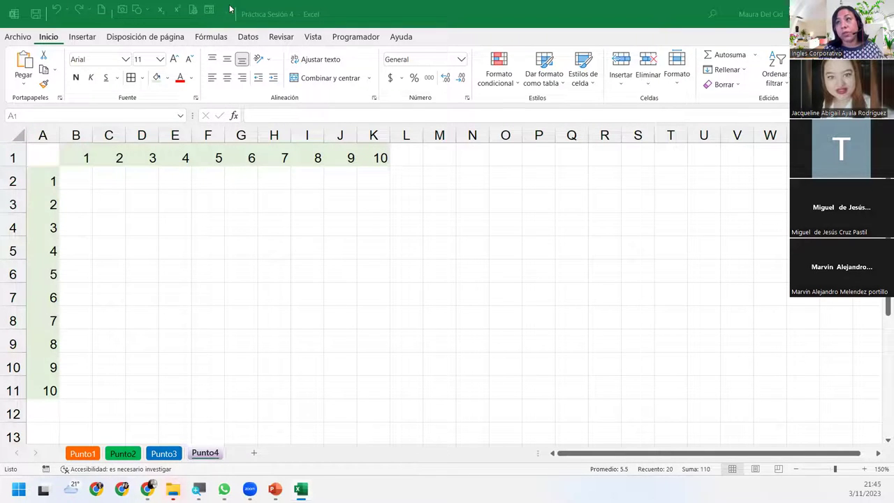
click(85, 175)
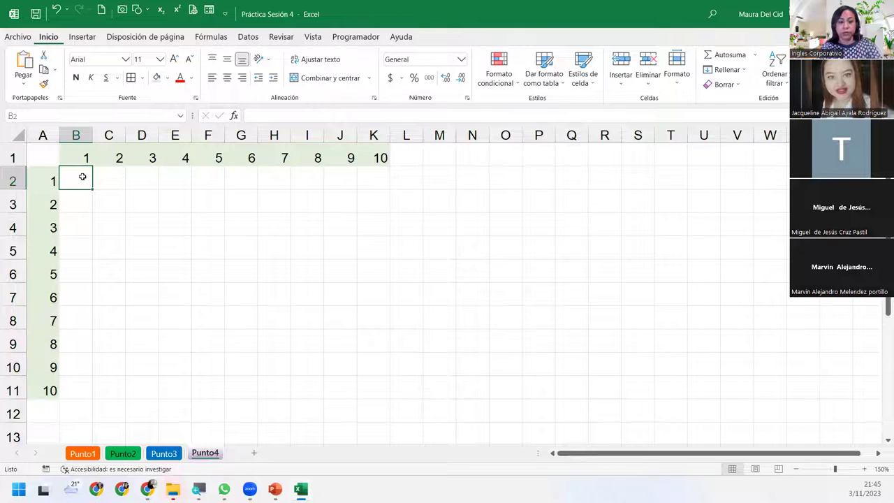
Step: Enter =B$1*$A2 in B2, locking the header row and column, so it shows 1
text(=)
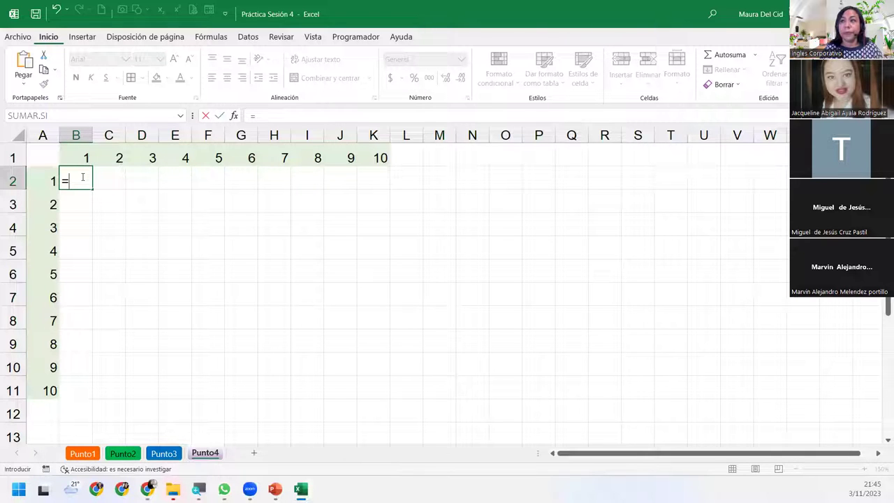
click(83, 156)
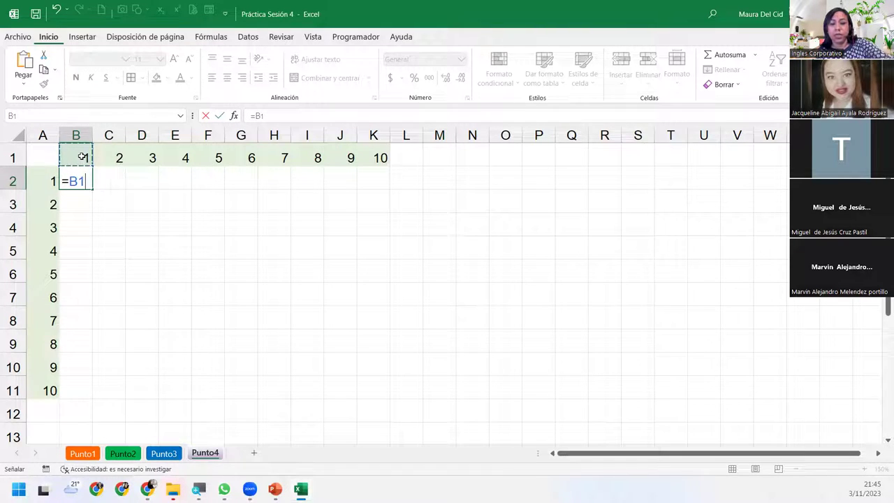
key(F4)
key(F4)
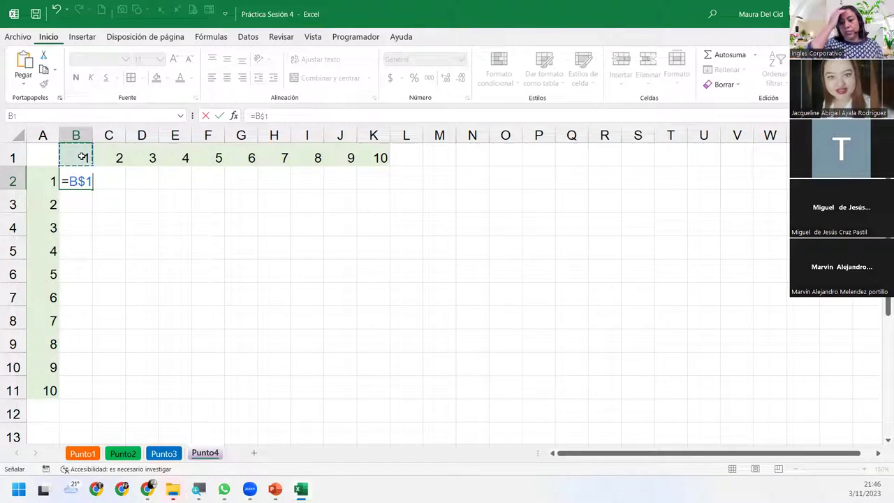
text(*)
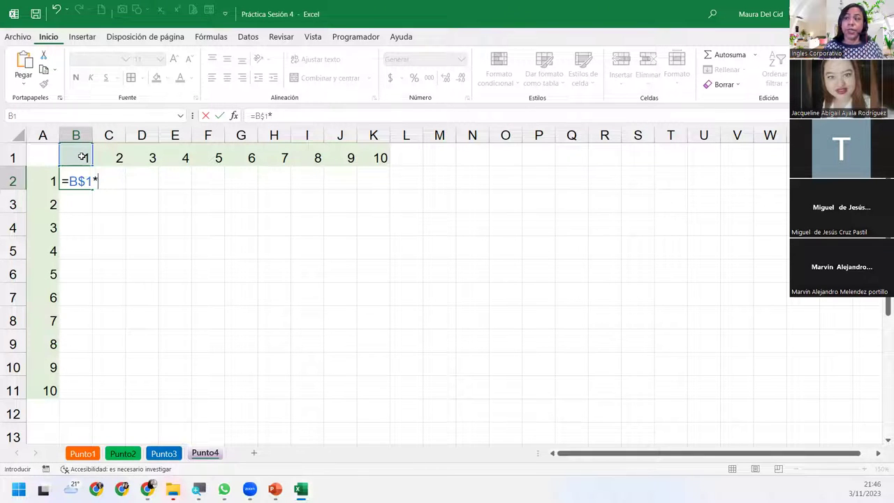
click(43, 173)
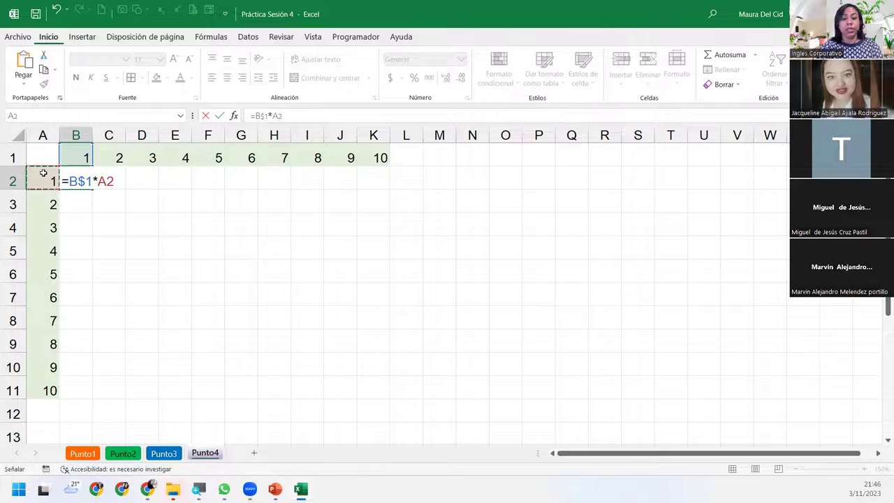
key(F4)
key(F4)
key(F4)
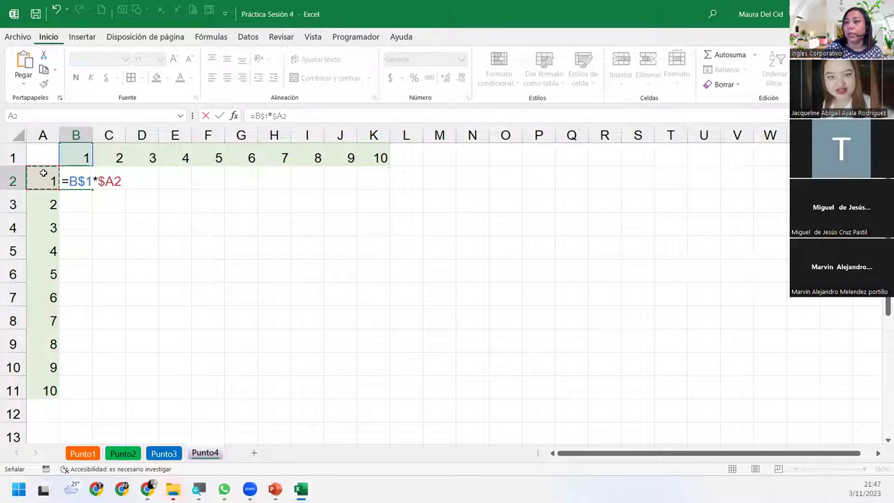
key(Return)
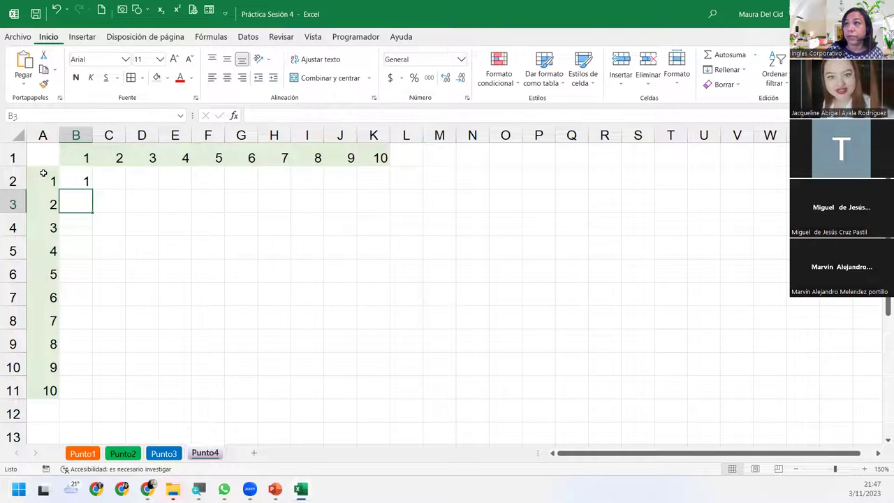
Step: Copy the B2 formula right to K2 and down to row 11, producing products 1 to 100
click(86, 183)
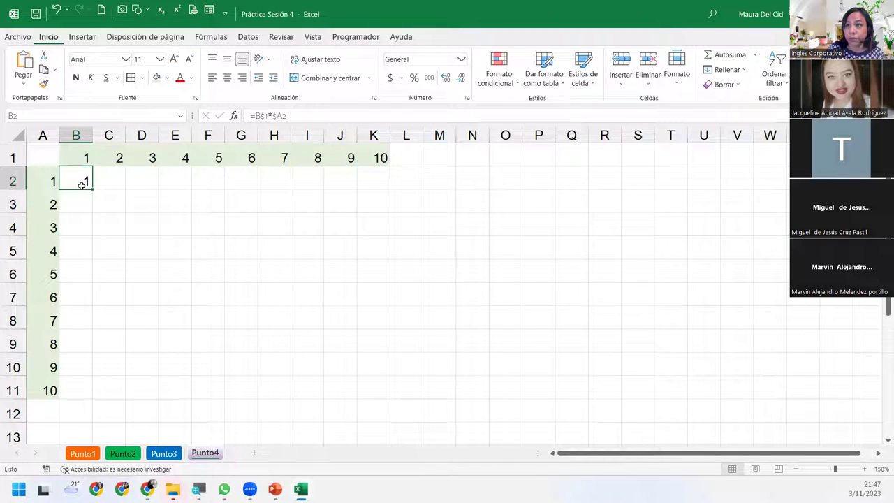
drag(92, 190, 395, 205)
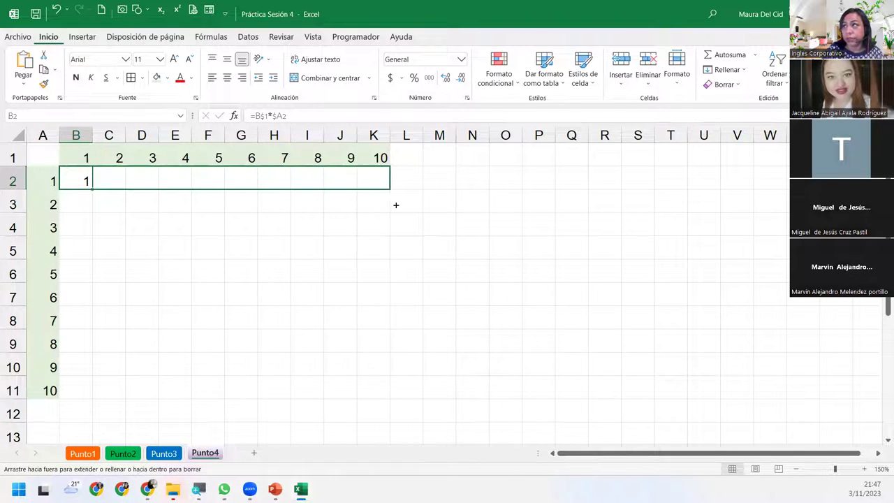
drag(395, 204, 391, 395)
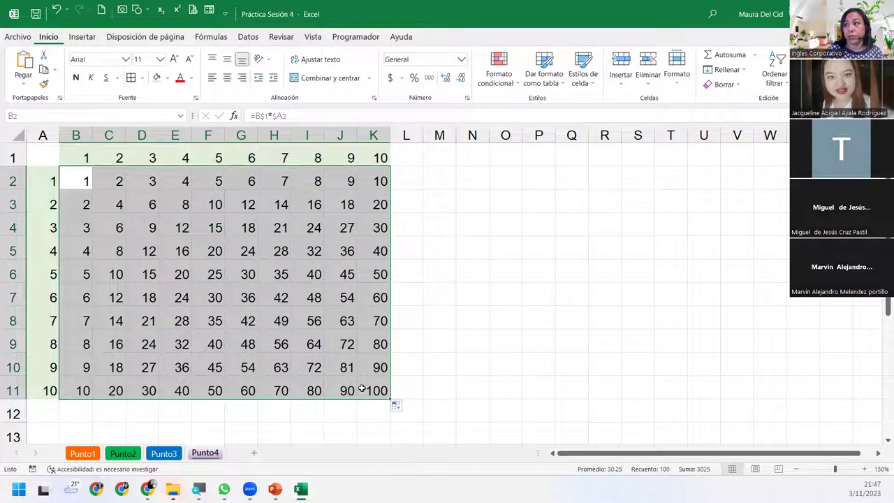
click(379, 391)
click(218, 362)
click(172, 286)
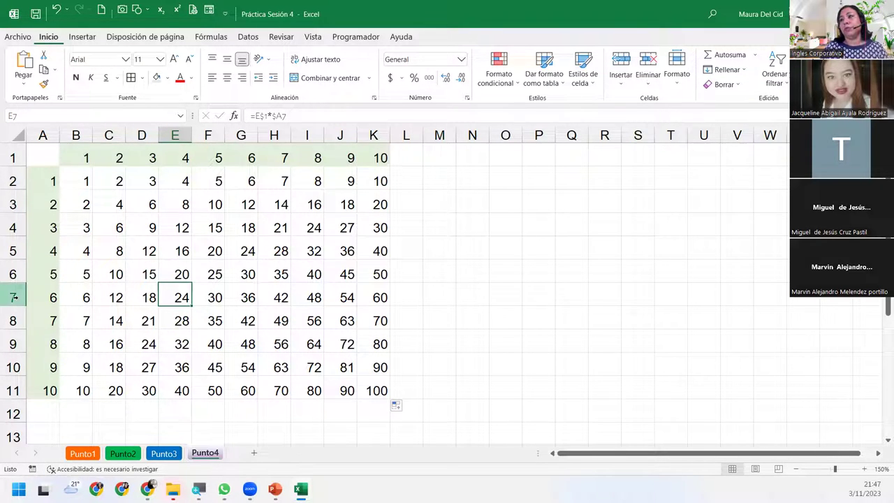
click(8, 248)
ctrl+click(209, 134)
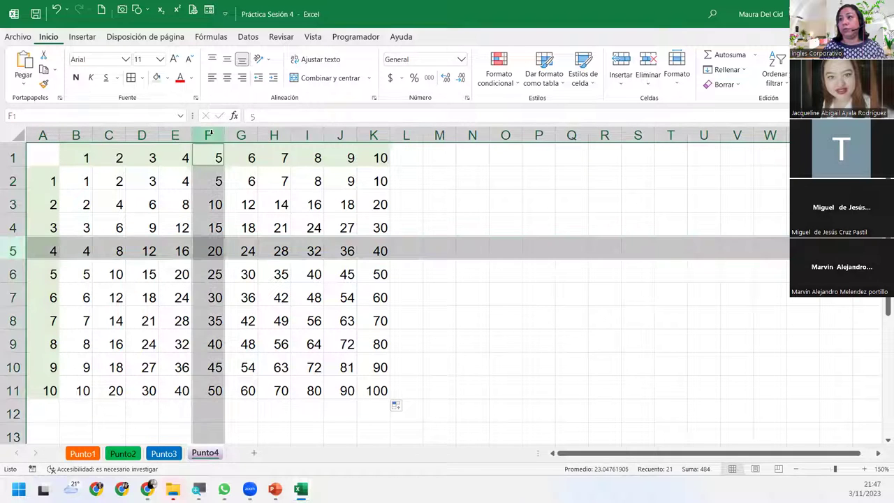
click(12, 273)
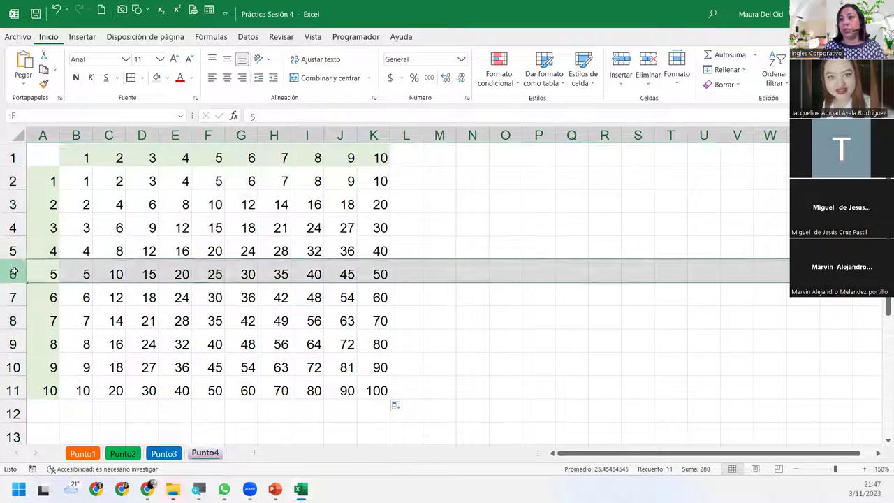
ctrl+click(209, 134)
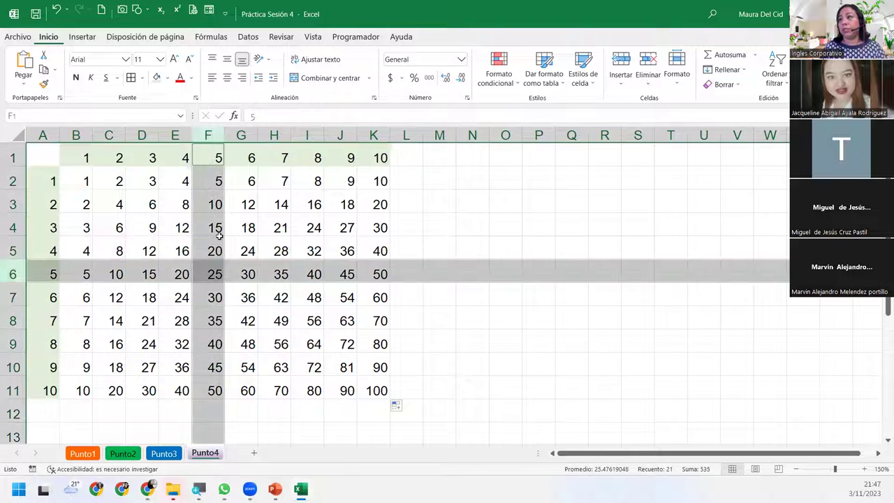
ctrl+click(213, 274)
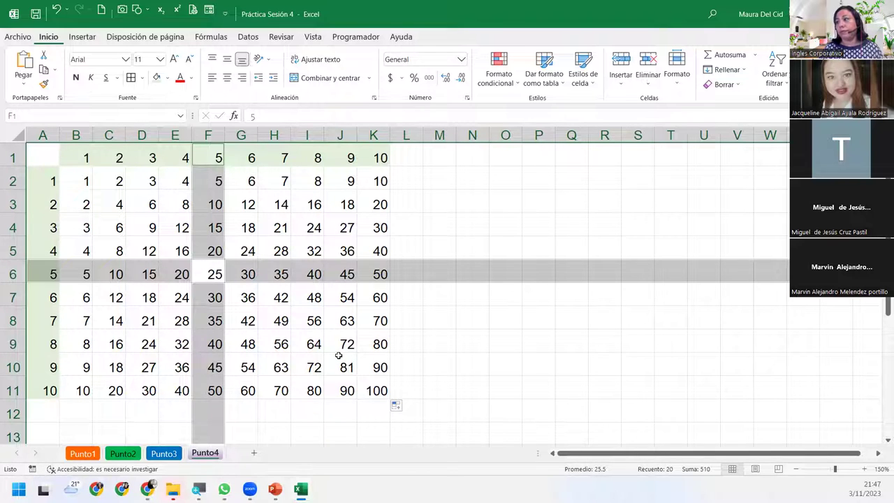
click(308, 135)
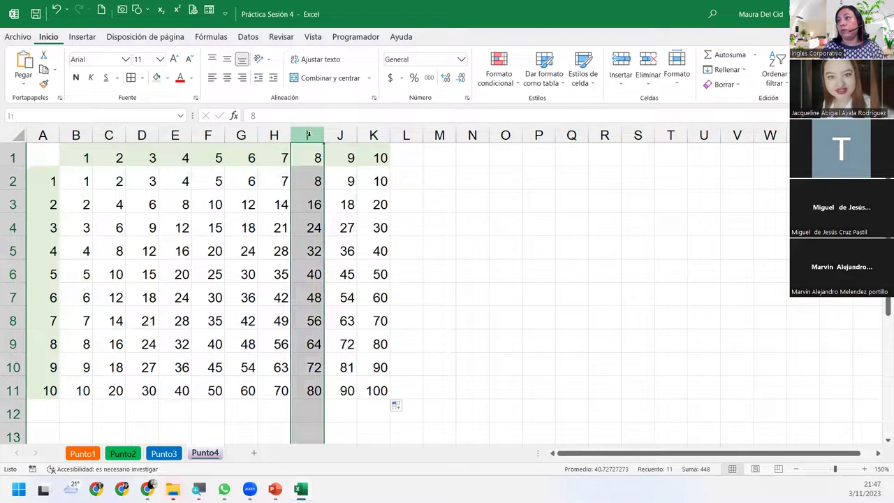
ctrl+click(10, 317)
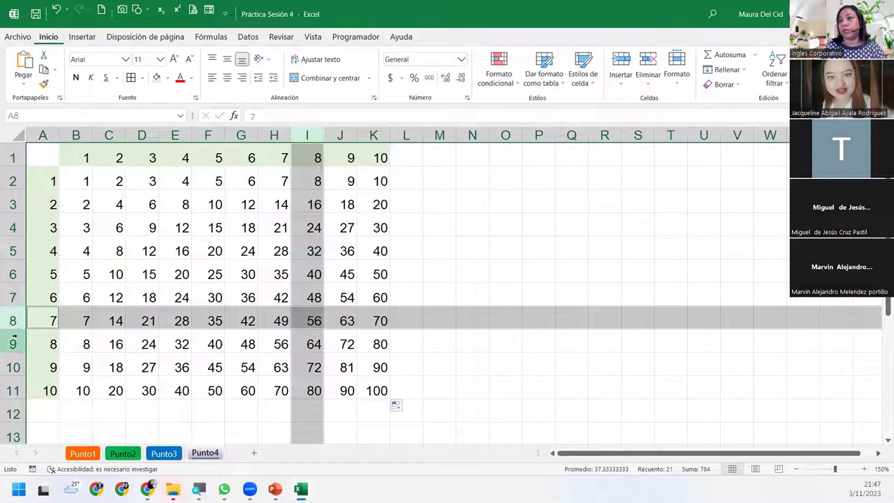
click(10, 343)
ctrl+click(313, 135)
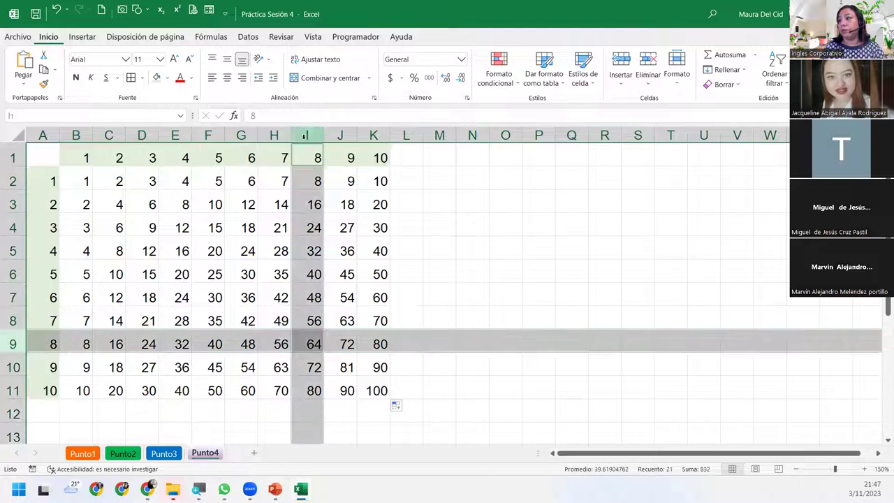
ctrl+click(313, 343)
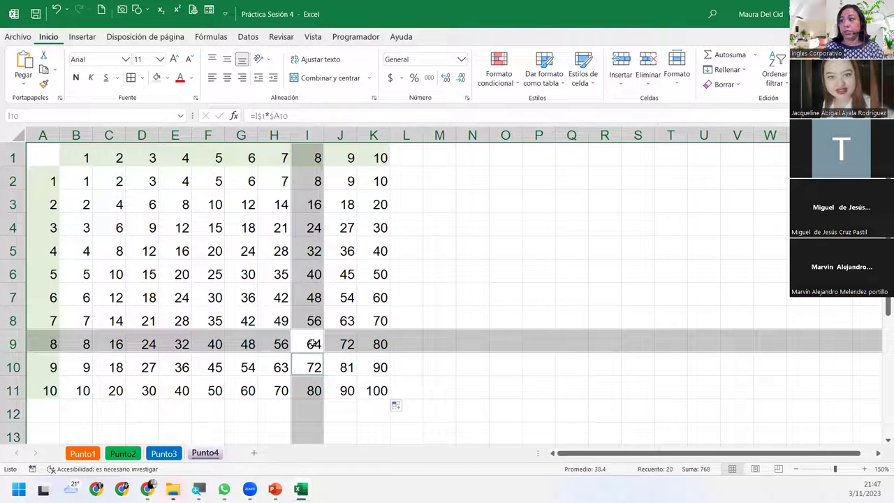
click(314, 342)
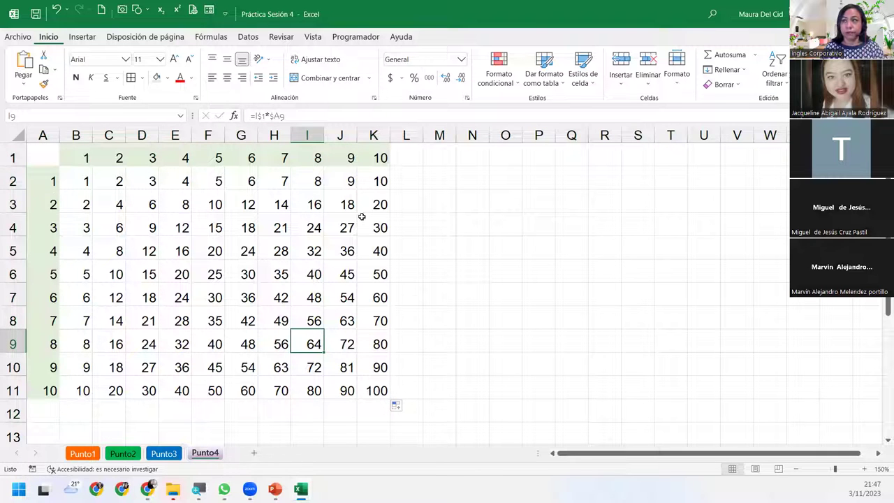
click(83, 176)
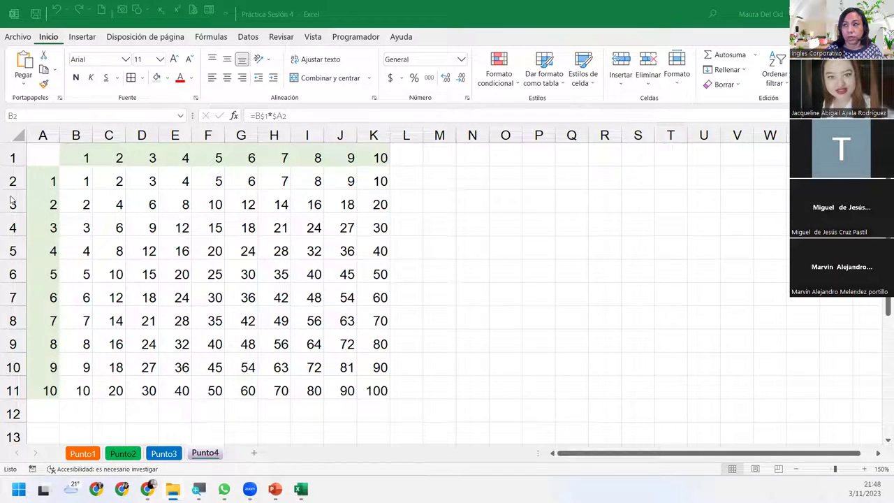
click(83, 180)
double_click(83, 181)
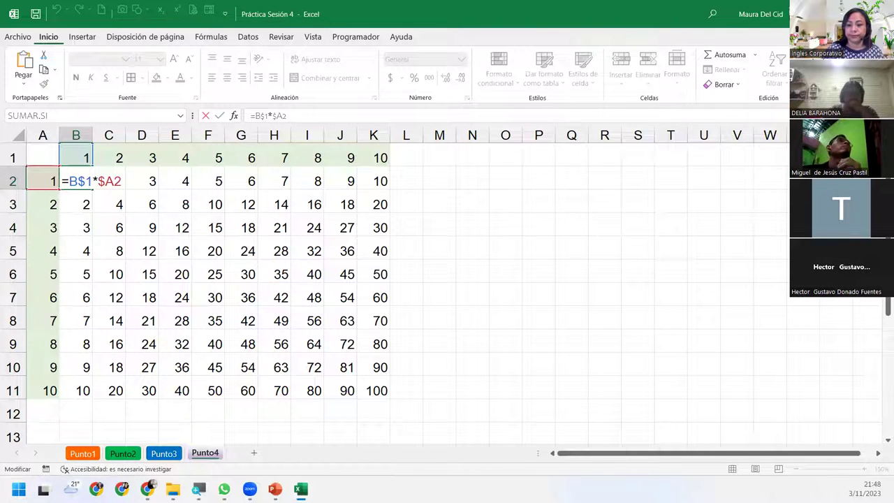
key(Return)
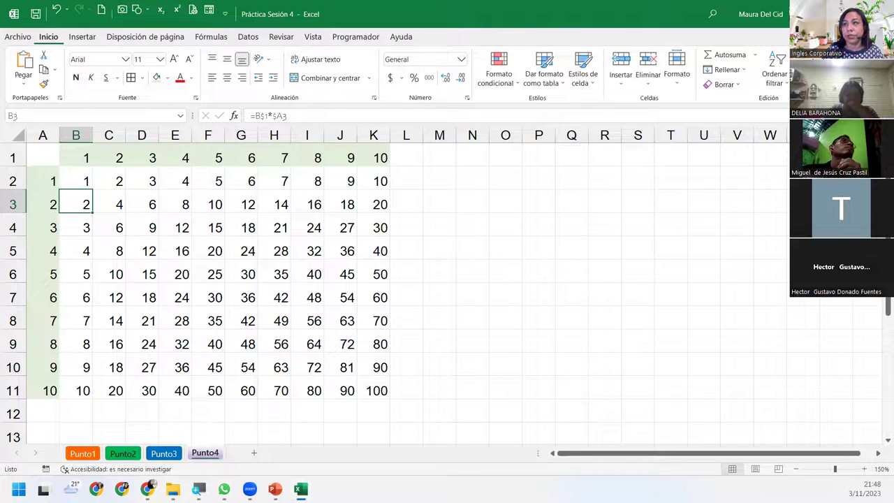
click(18, 135)
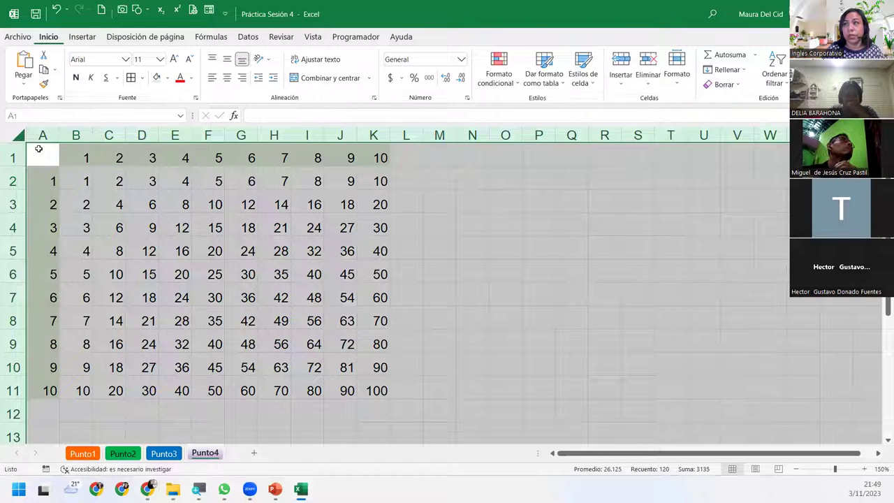
right_click(202, 129)
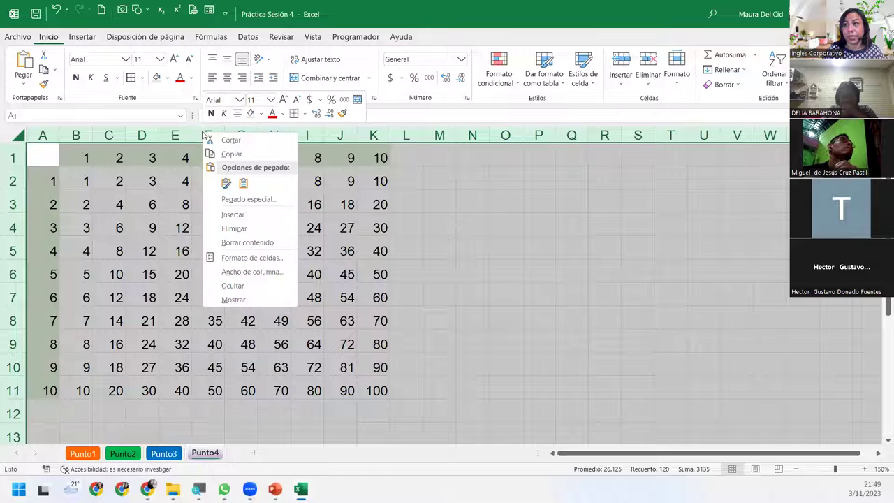
click(237, 270)
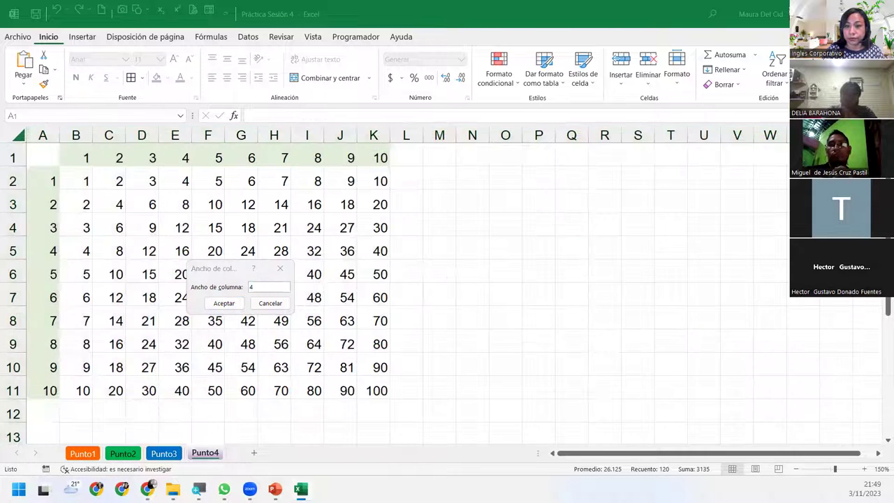
click(280, 268)
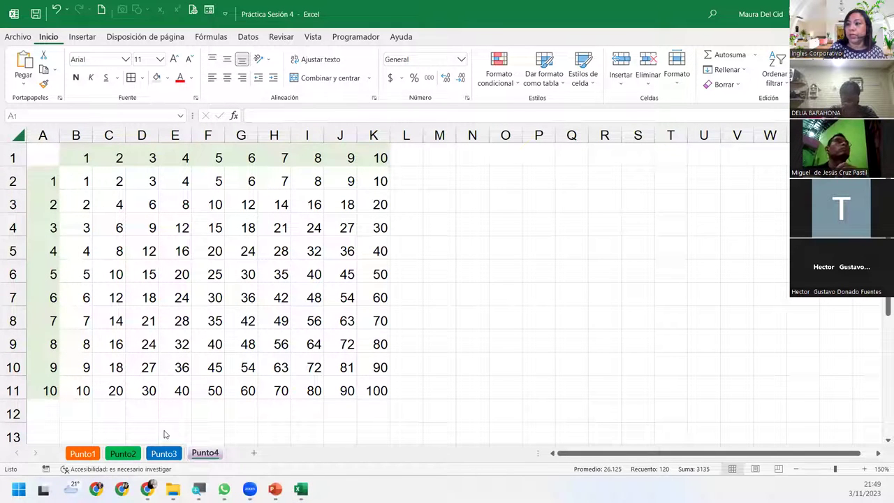
click(162, 454)
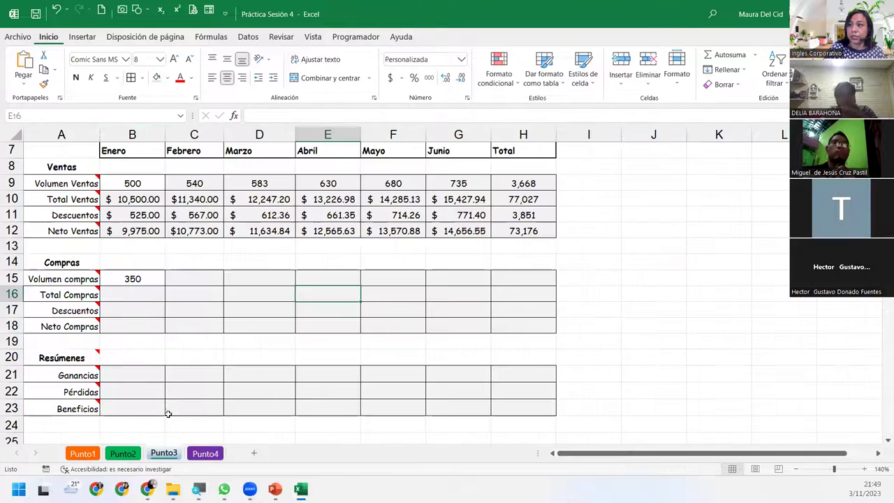
click(183, 278)
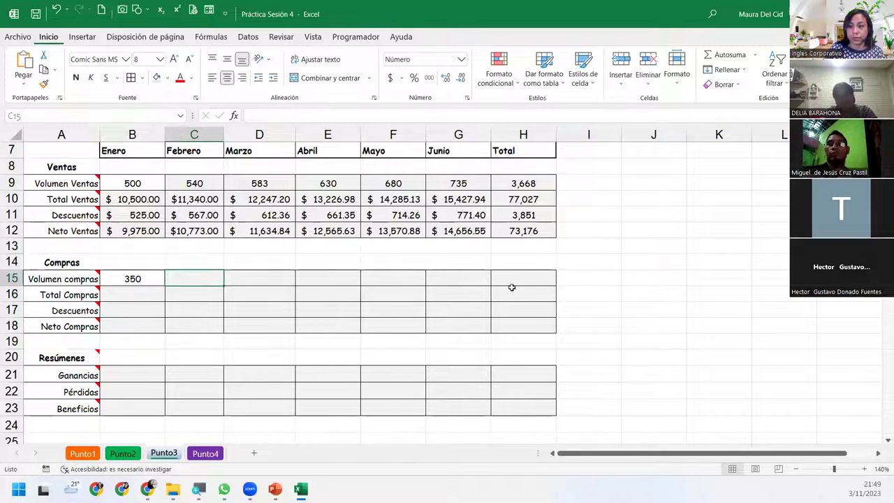
mouse_move(69, 326)
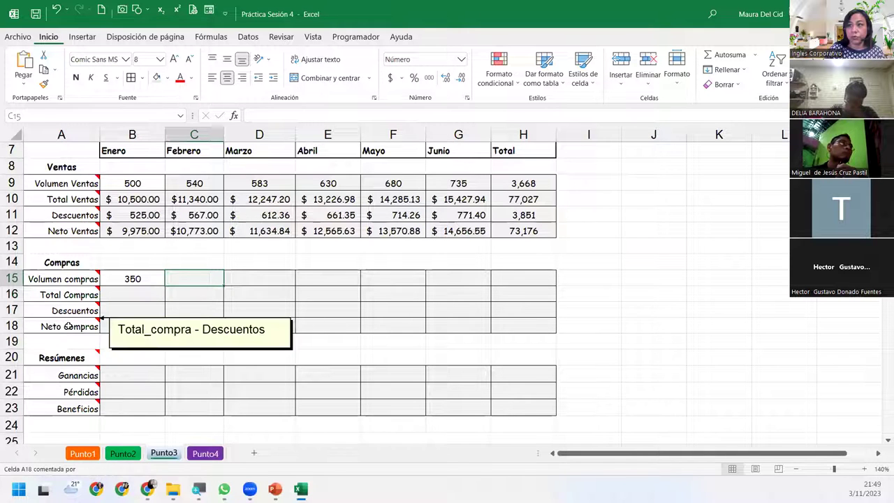
mouse_move(133, 183)
mouse_down()
mouse_move(482, 215)
mouse_move(524, 230)
mouse_up()
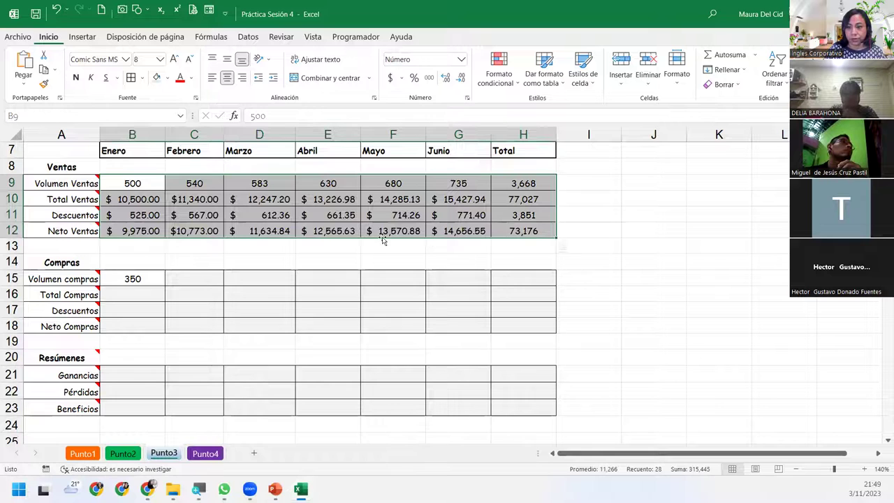
click(180, 278)
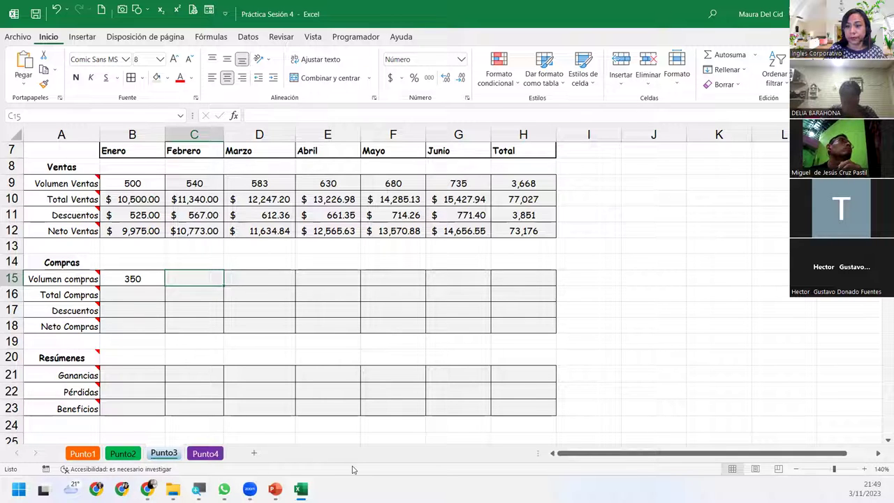
click(205, 454)
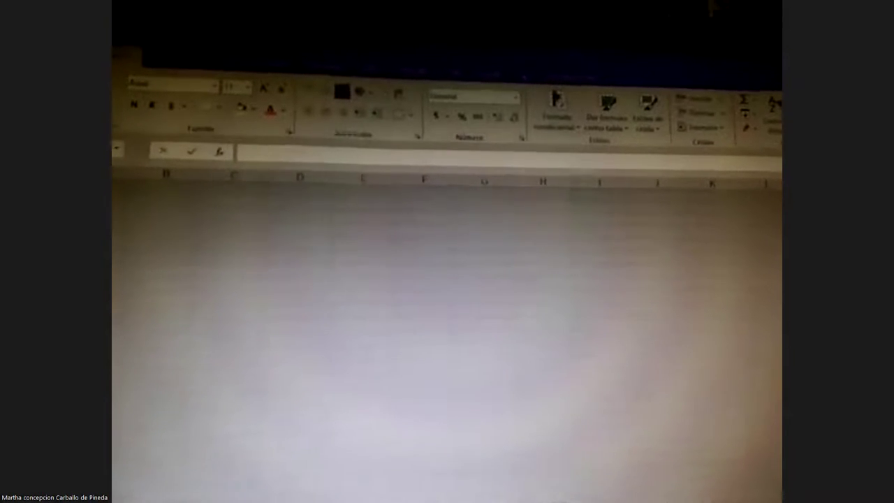
Step: Bring up and dismiss the right-click menu on the empty PUNTO 4 sheet
right_click(113, 189)
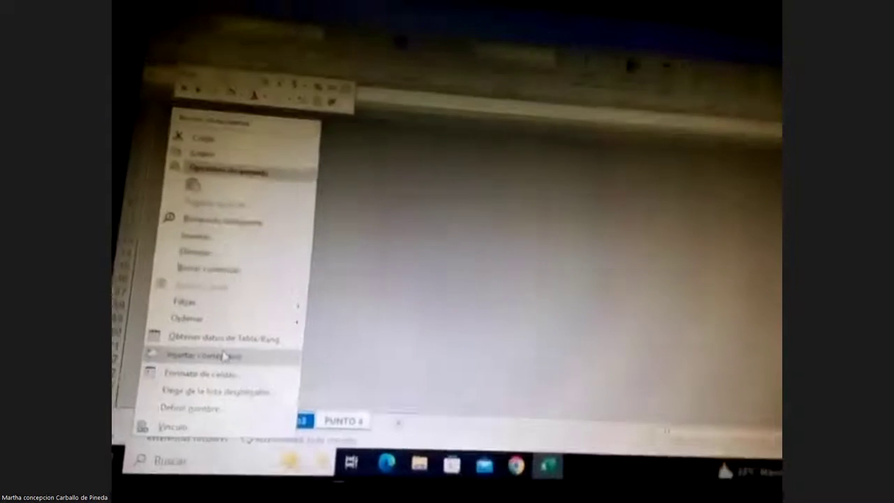
click(238, 352)
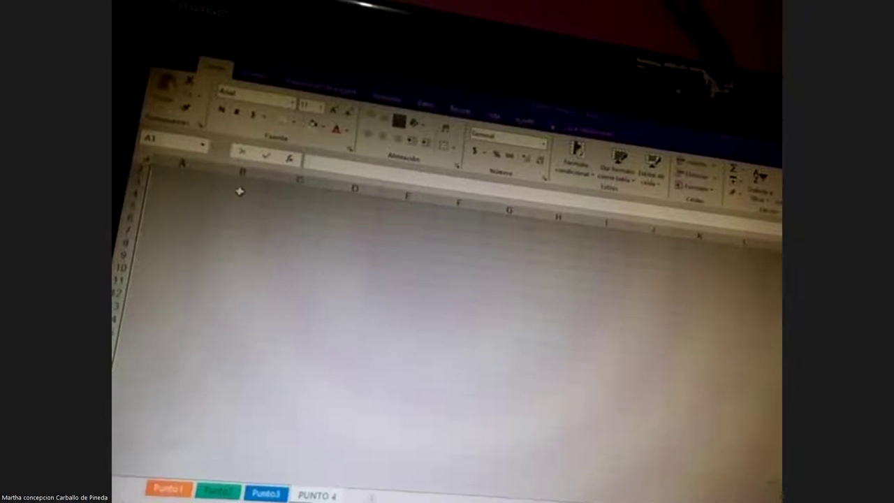
click(242, 168)
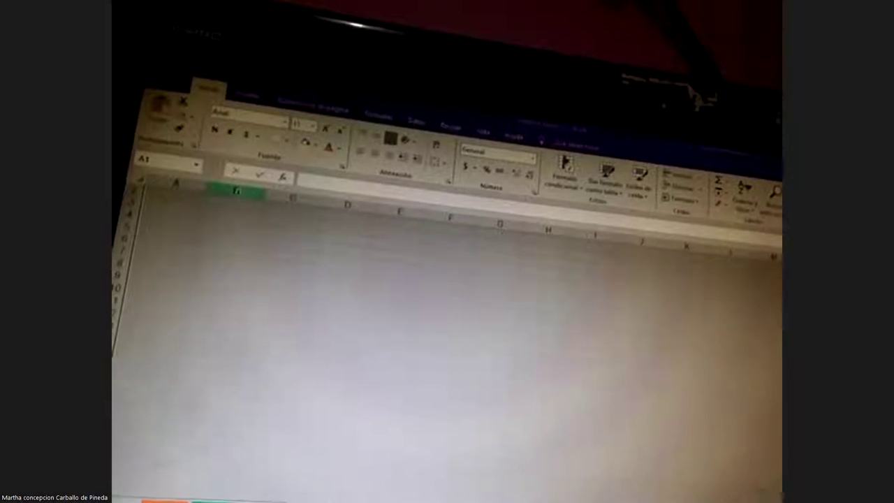
right_click(235, 195)
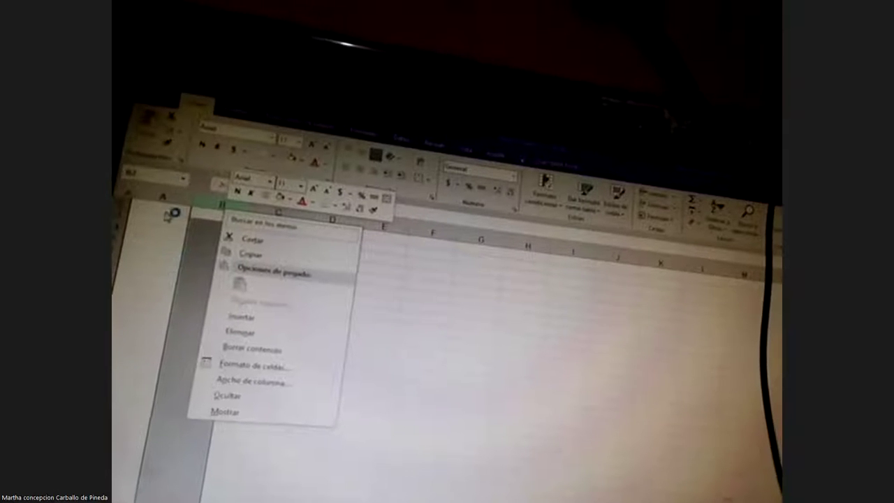
click(168, 257)
right_click(160, 235)
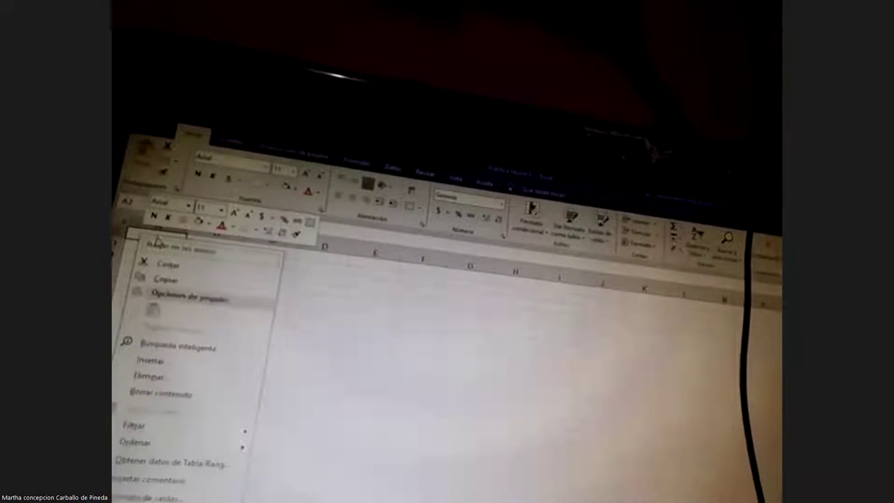
click(266, 333)
mouse_move(152, 253)
mouse_down()
mouse_move(626, 489)
mouse_move(148, 347)
mouse_up()
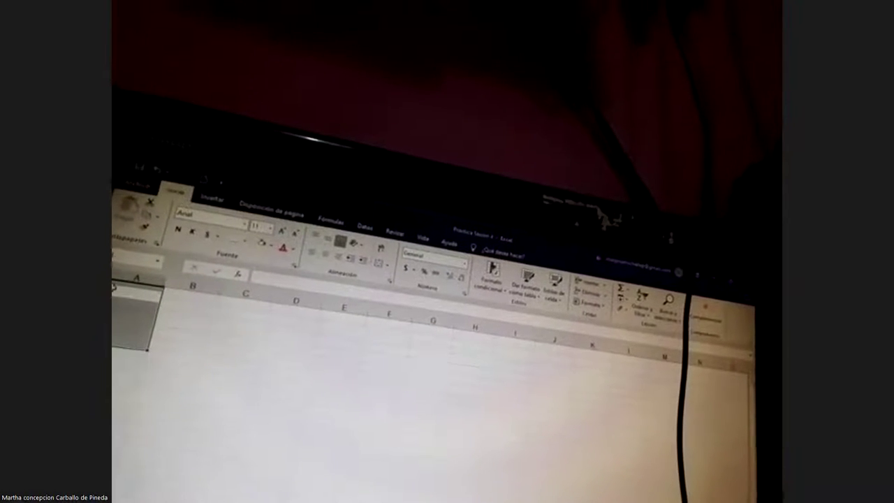
drag(148, 347, 139, 492)
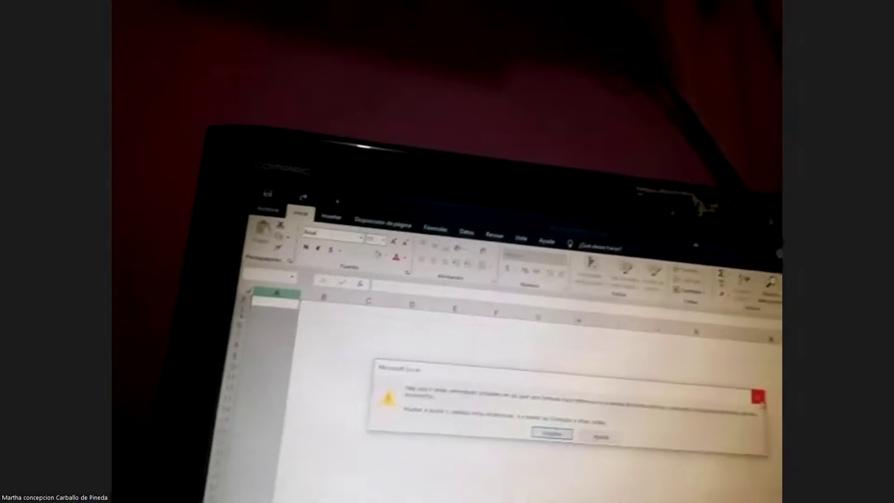
click(758, 397)
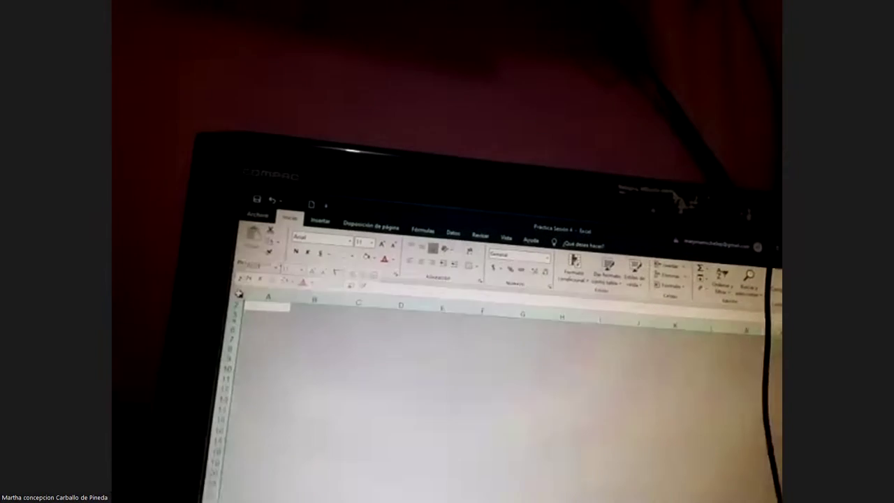
right_click(234, 295)
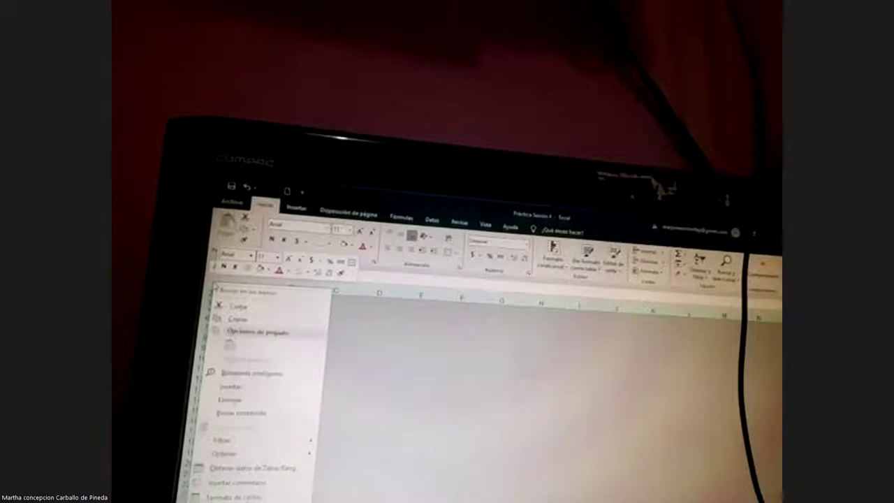
right_click(413, 413)
Step: Change the selected columns' width in Ancho de columna, replacing 10.38 with 13.18
key(Escape)
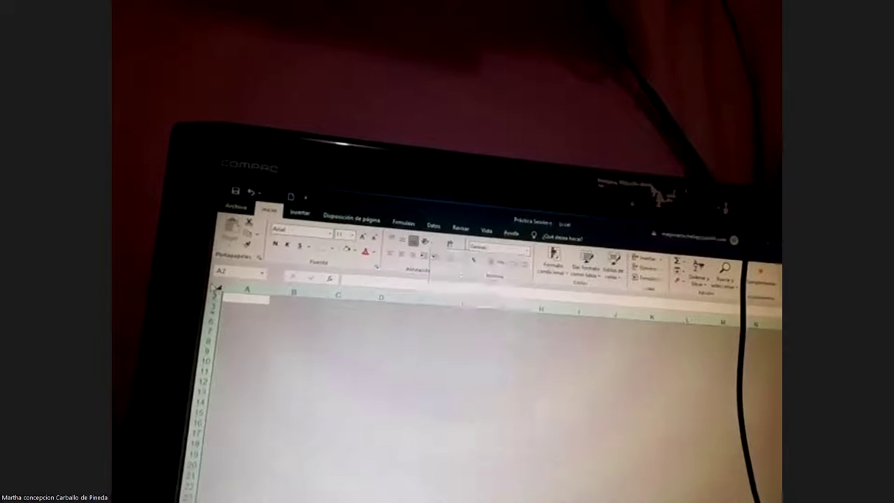
right_click(211, 295)
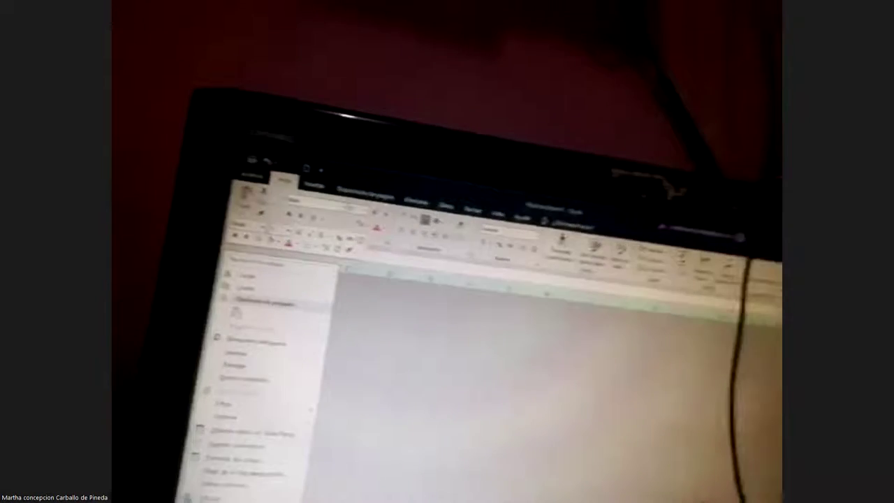
key(Escape)
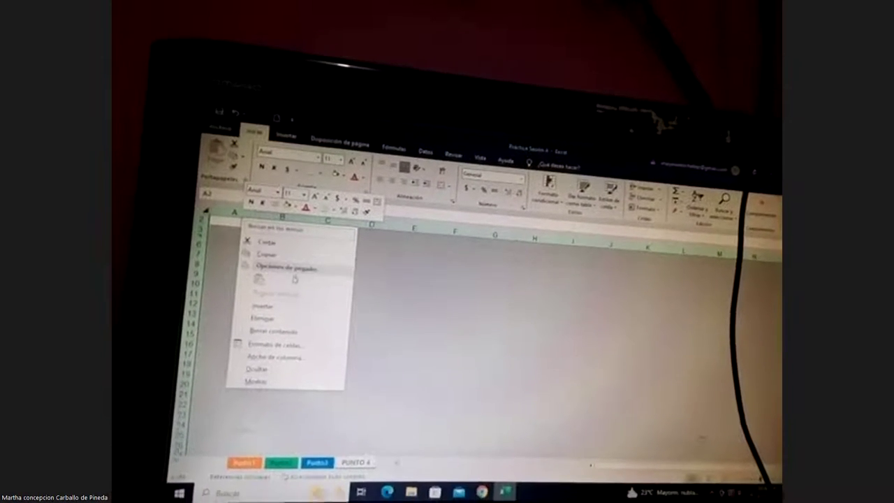
click(283, 346)
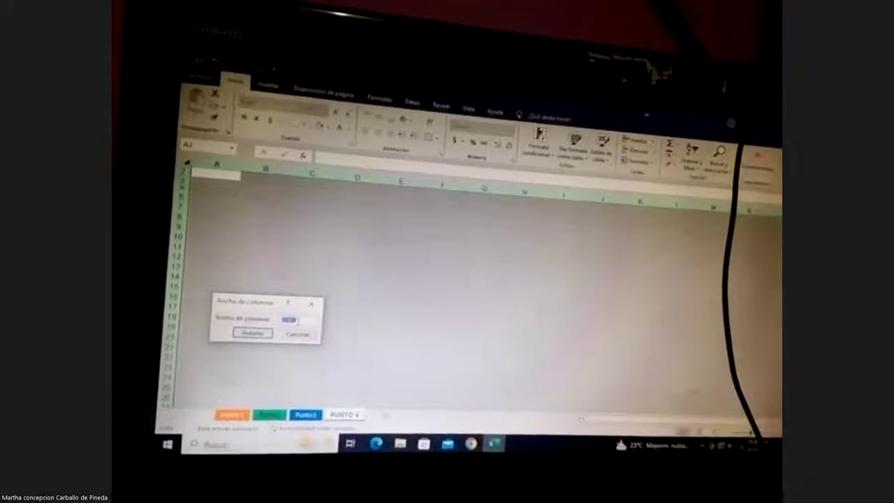
click(307, 340)
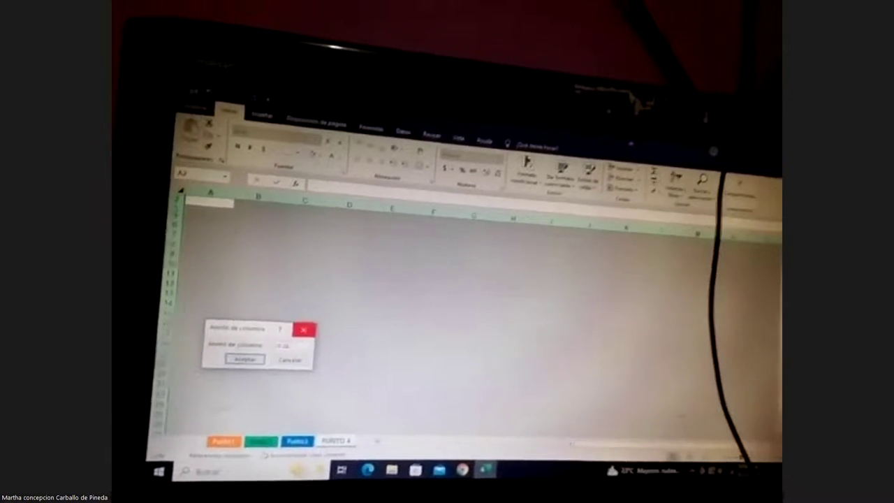
drag(298, 341, 270, 341)
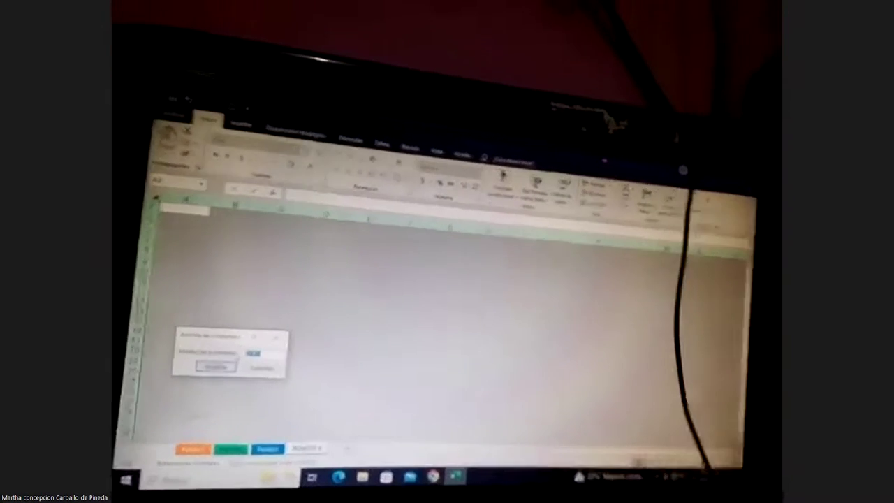
text(13.18)
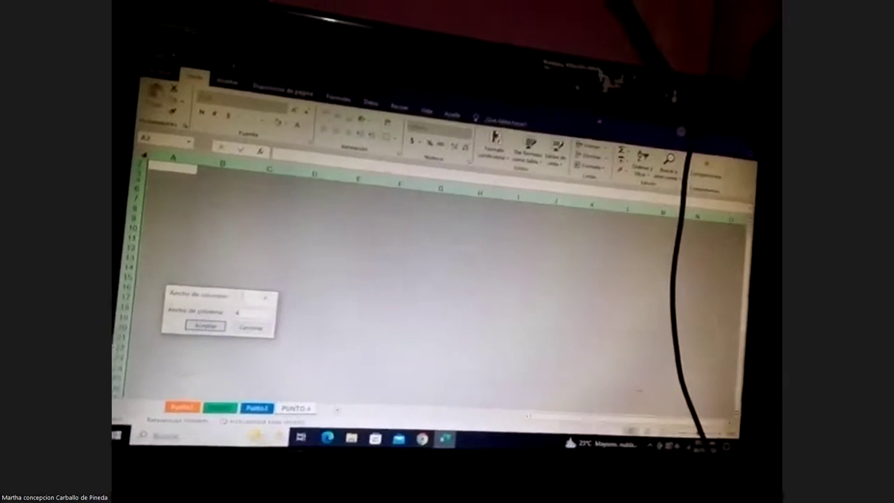
click(186, 333)
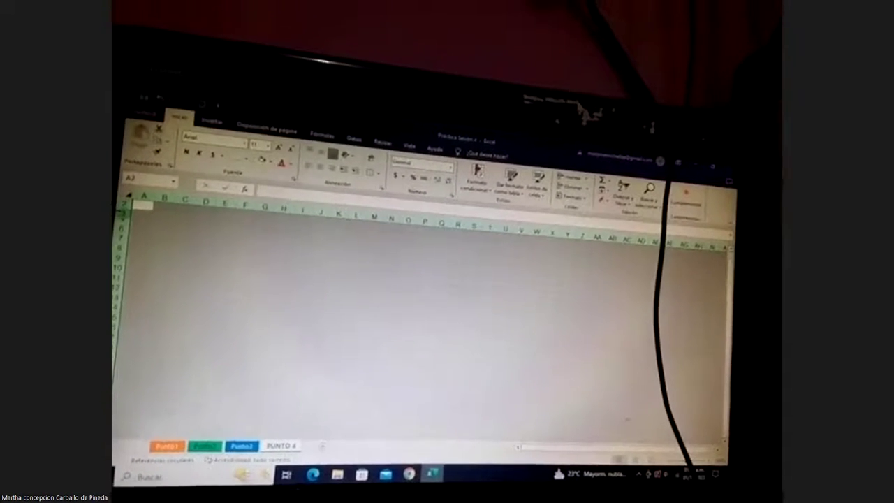
Step: Set the selected rows' height to 20 through Alto de fila
right_click(136, 209)
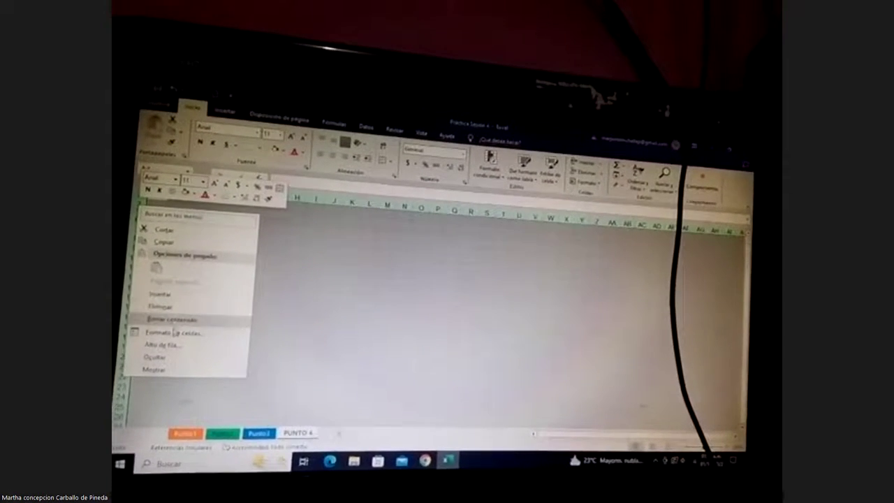
click(175, 357)
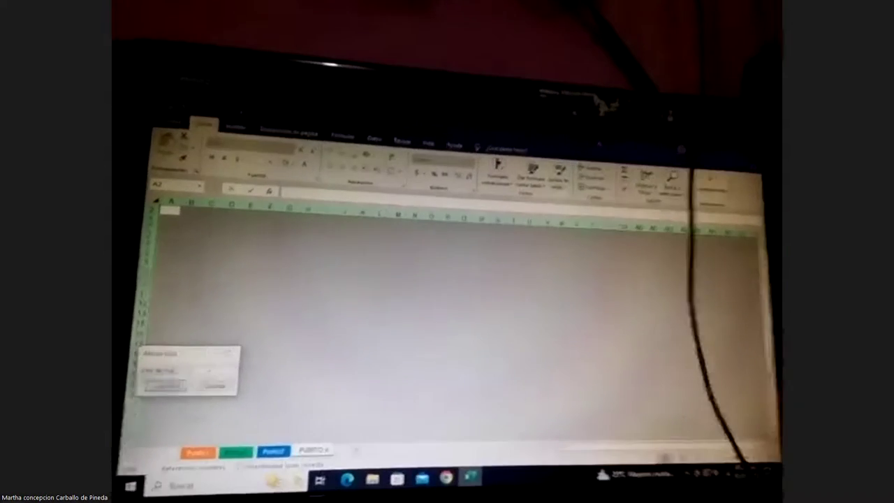
text(20)
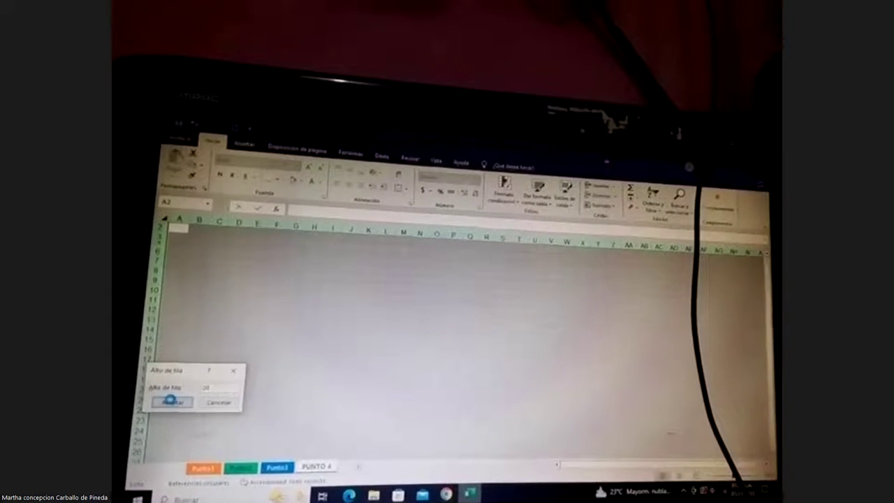
click(173, 396)
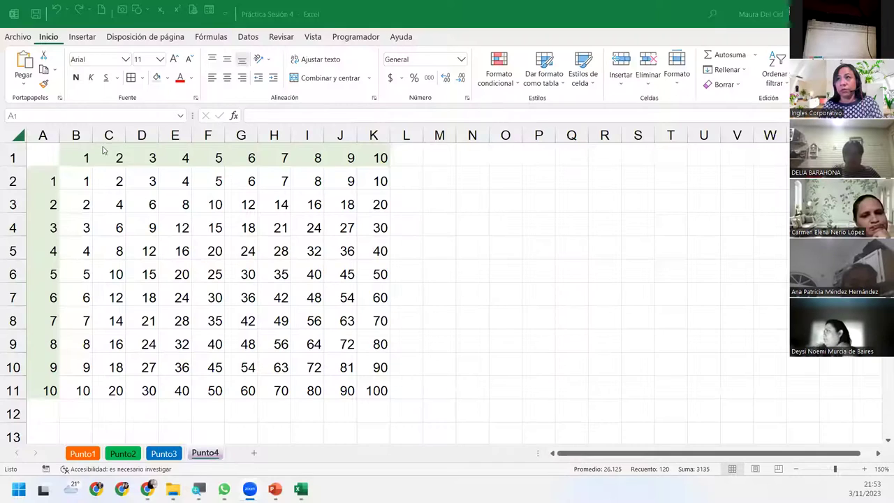
key(ctrl+a)
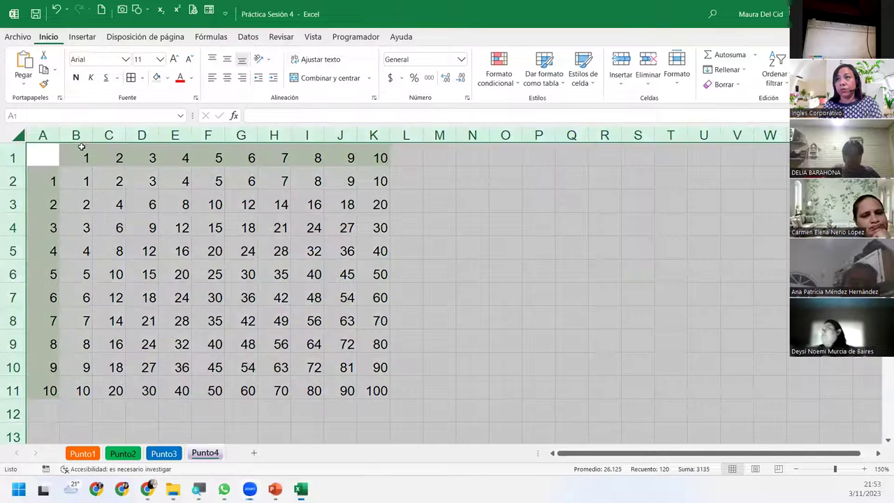
click(14, 157)
drag(86, 156, 398, 148)
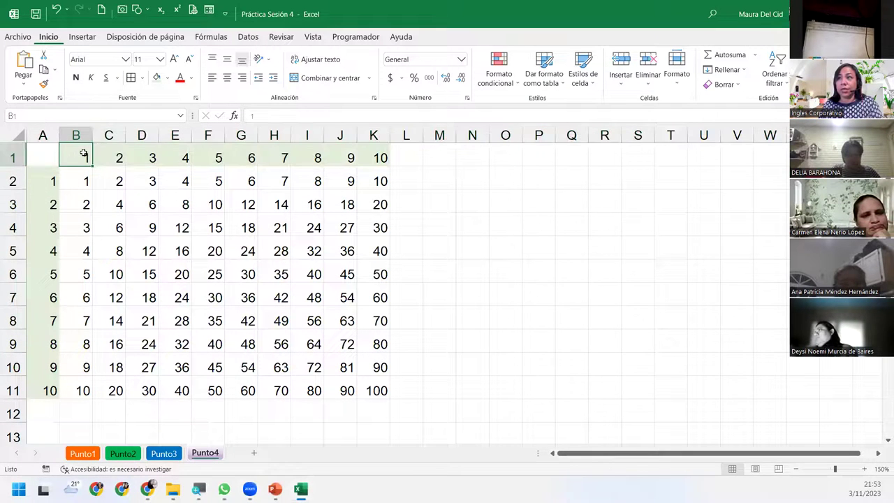
drag(45, 181, 34, 368)
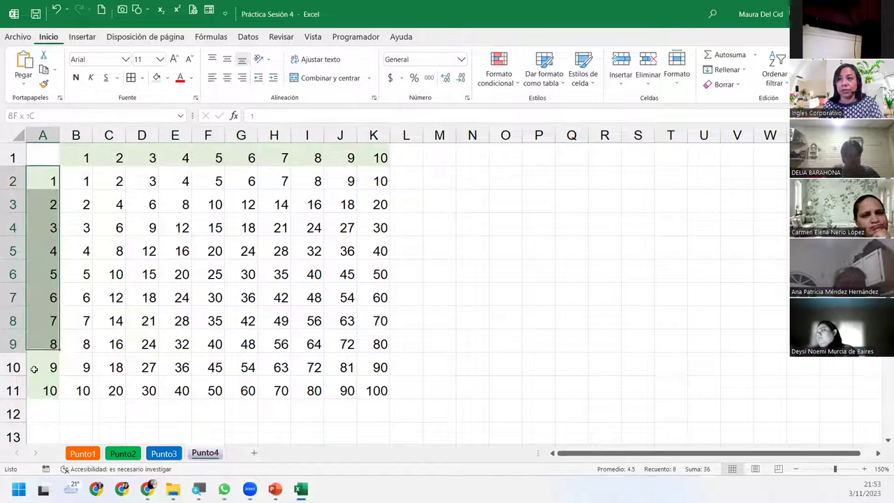
ctrl+click(82, 158)
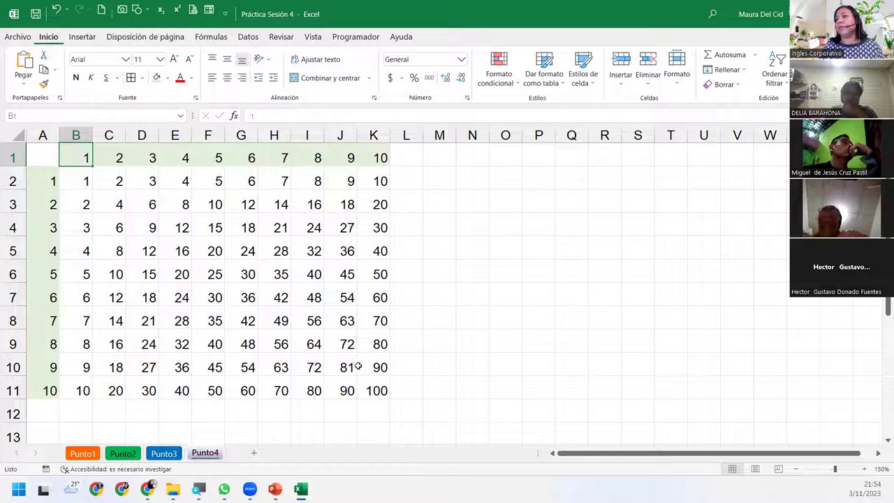
Step: On Punto3, enter the C15 purchase-volume formula and fill it to G15 (401, 429, 459, 491)
click(166, 455)
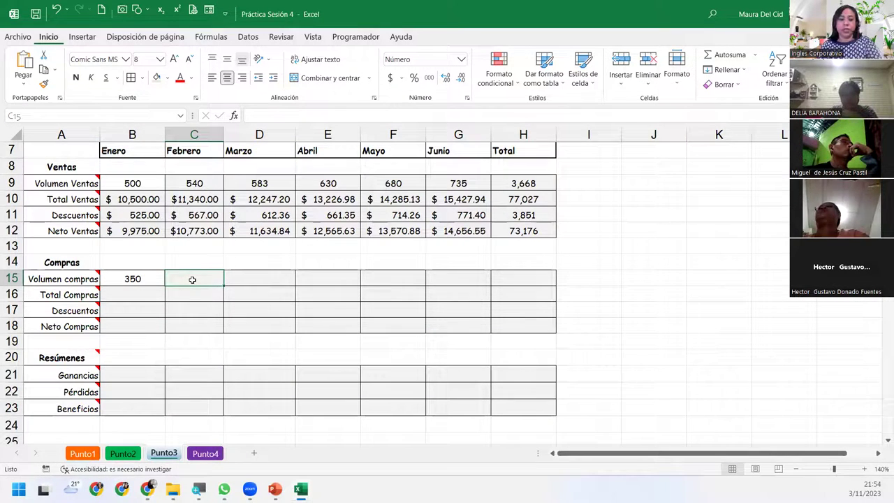
text(=)
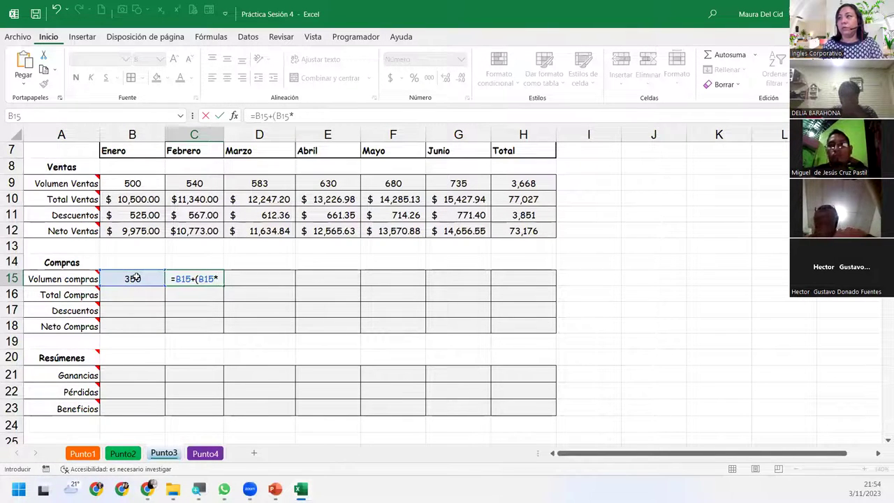
scroll(383, 190, up, 2)
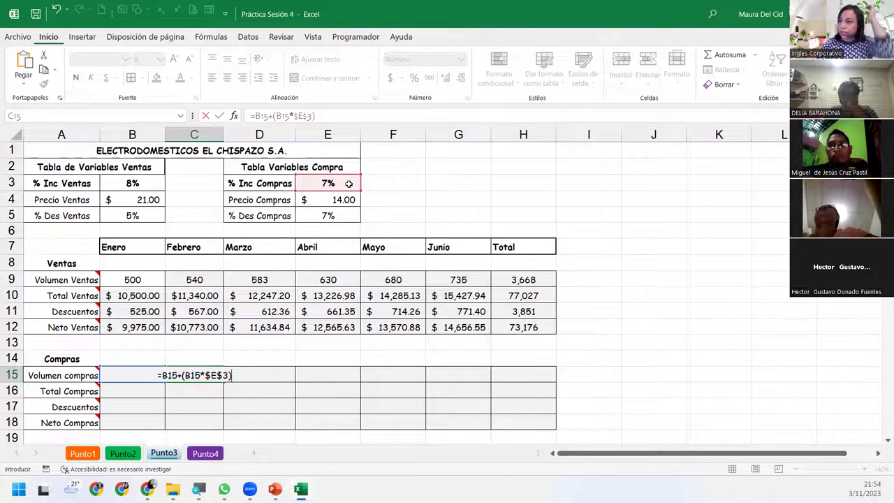
key(Return)
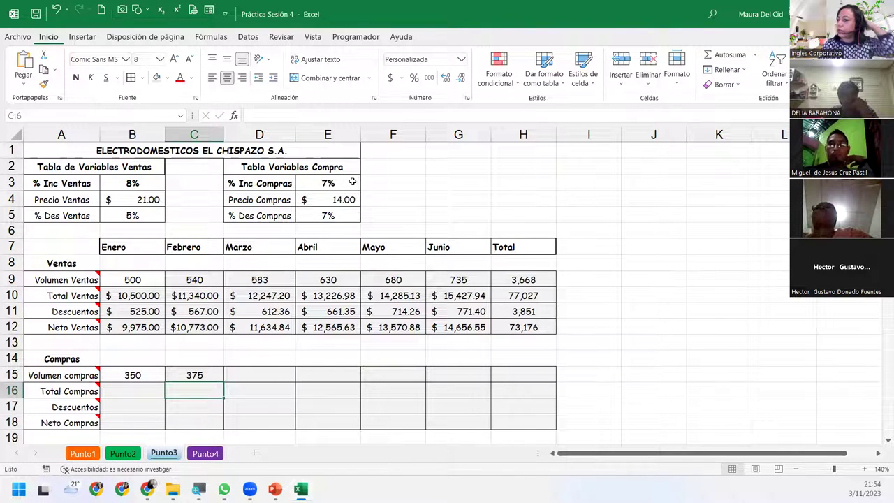
click(211, 377)
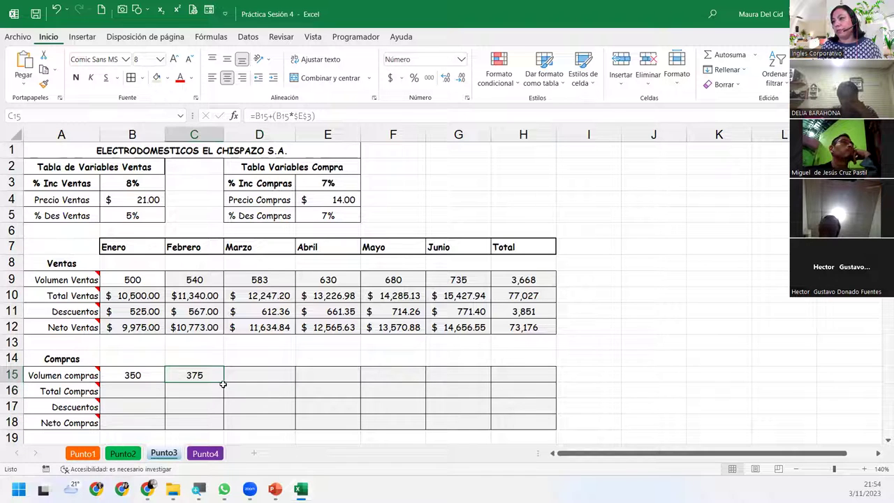
drag(225, 382, 492, 382)
click(517, 374)
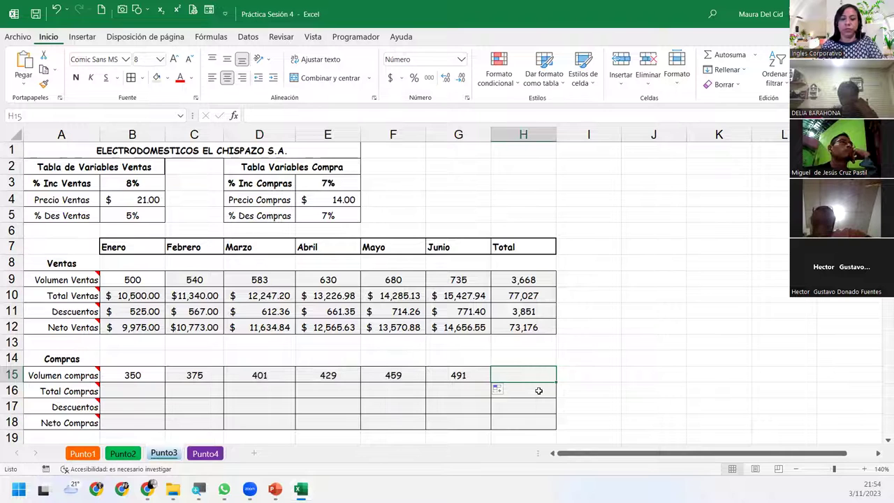
Step: Total B15:G15 in H15 with SUMA (2,504) and copy that formula down to H18
text(=sum)
key(Tab)
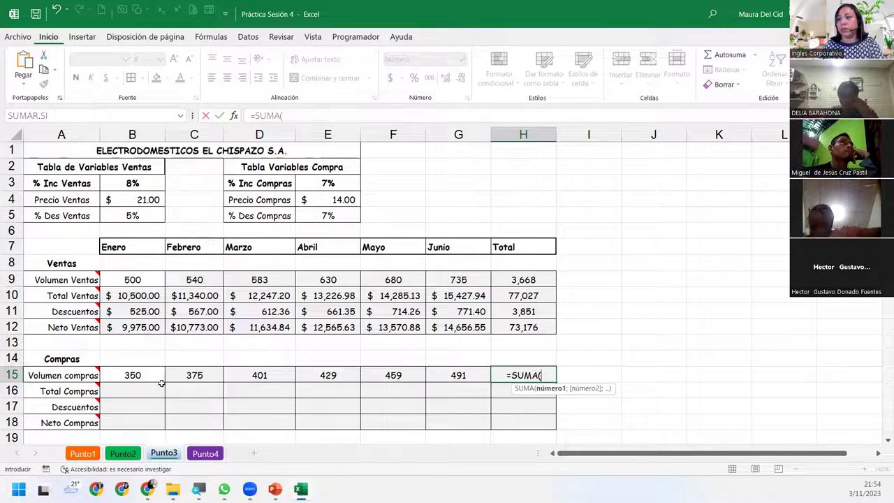
drag(148, 380, 460, 378)
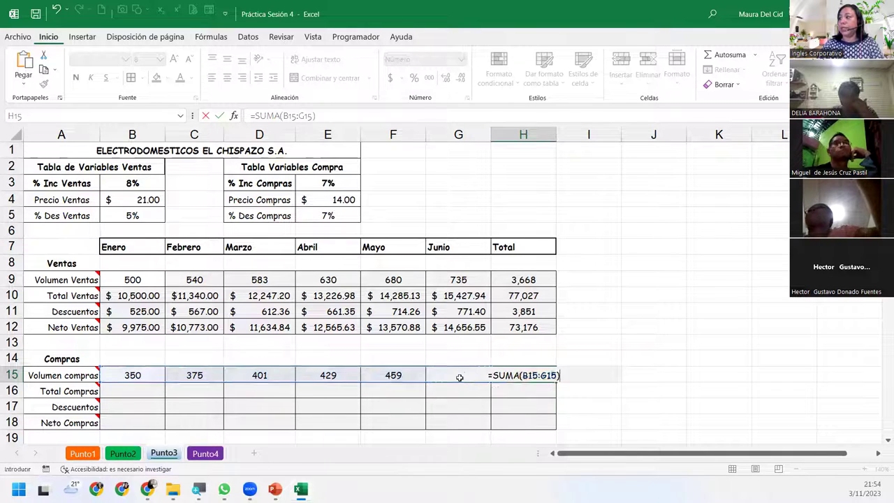
key(Return)
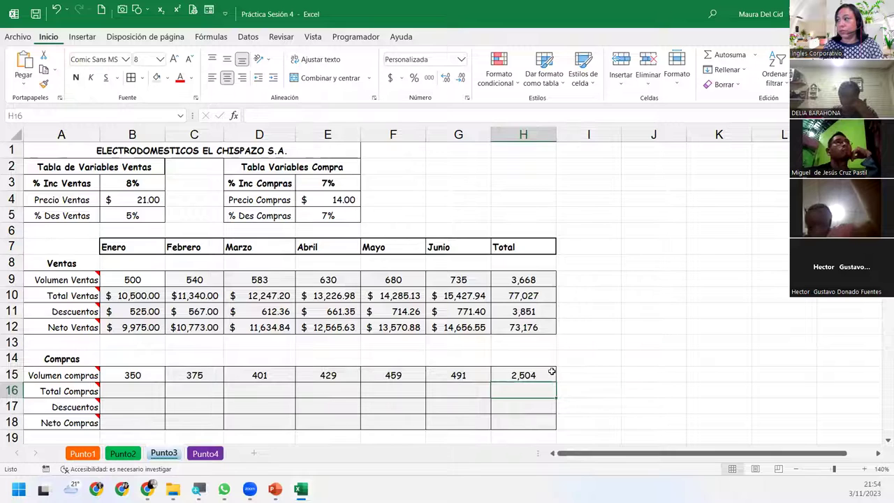
click(552, 374)
drag(557, 382, 531, 424)
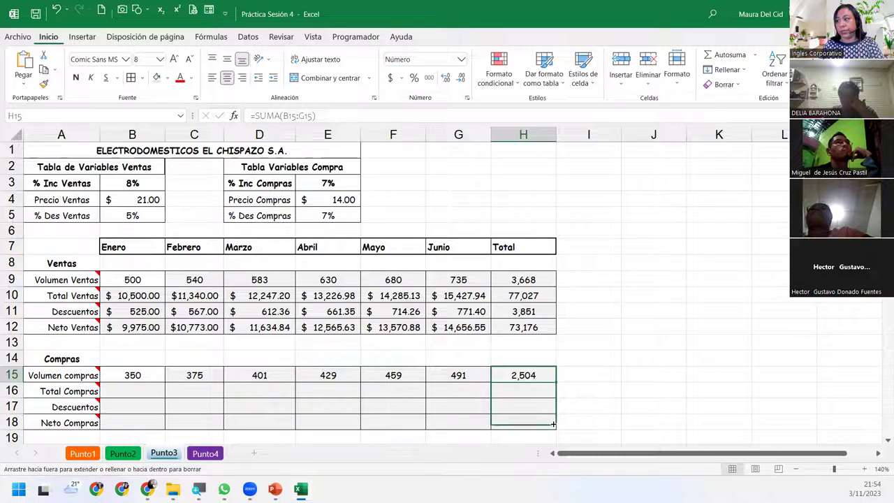
click(138, 391)
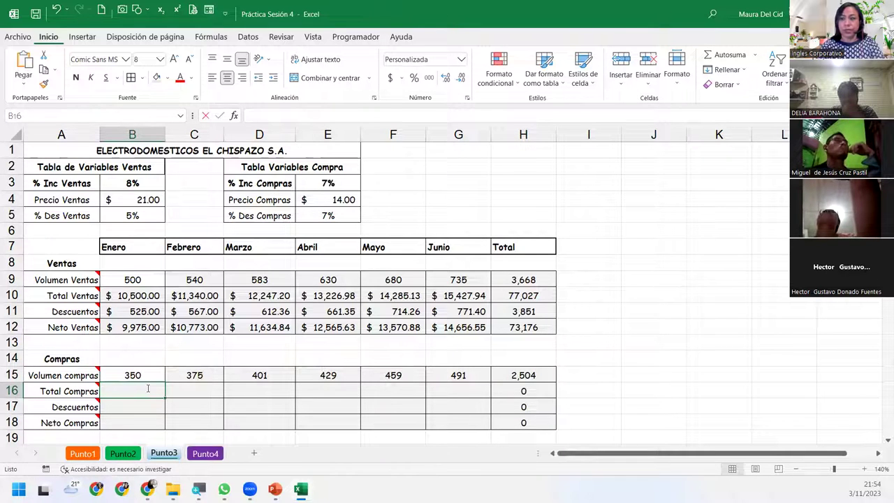
Step: Enter January's Total Compras in B16 as =B15*$E$4
text(=)
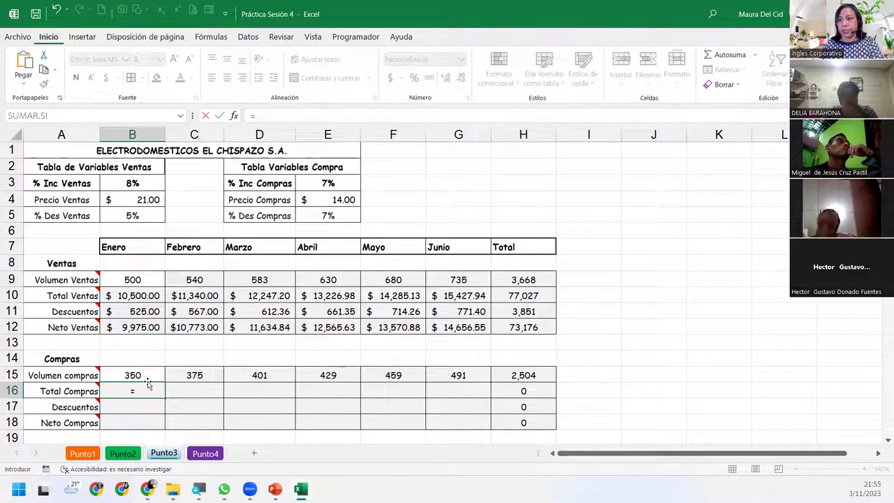
click(147, 376)
text(*)
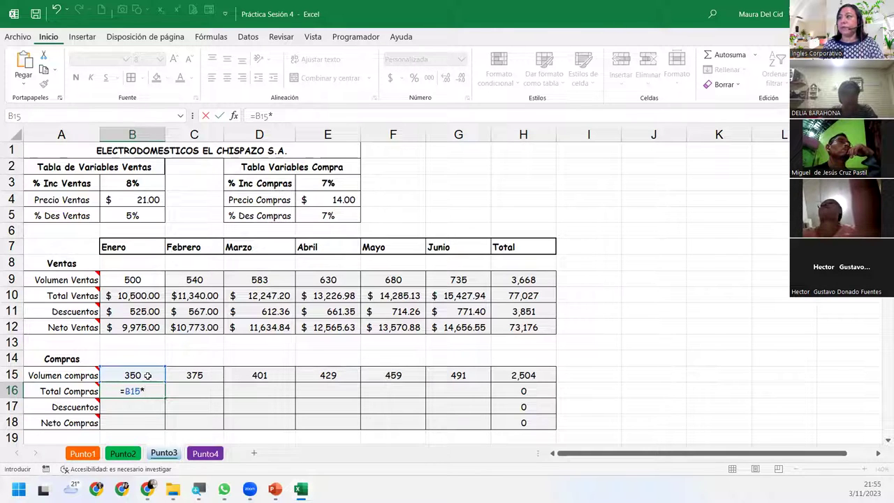
click(315, 194)
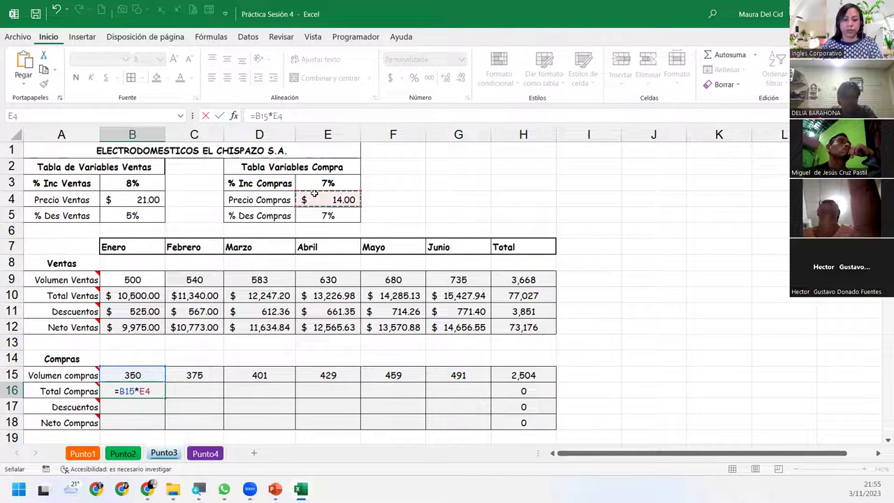
key(F4)
key(Return)
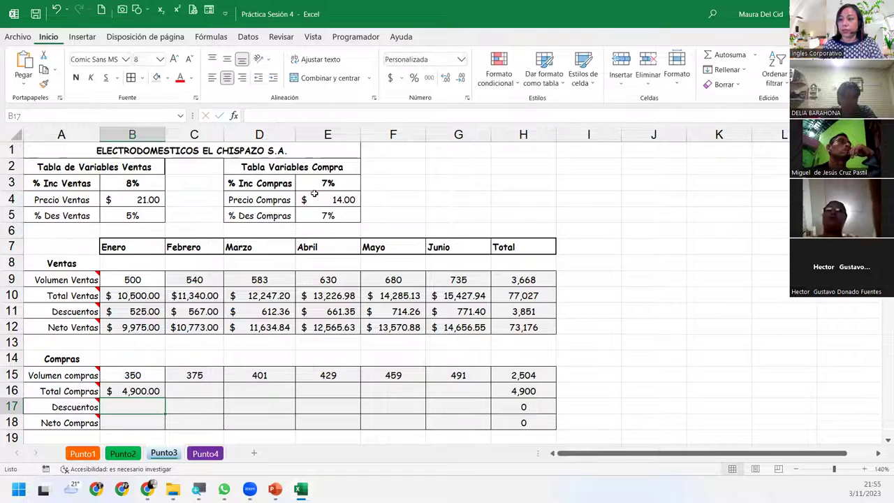
click(136, 389)
mouse_move(165, 399)
mouse_down()
mouse_move(427, 412)
mouse_move(133, 396)
mouse_up()
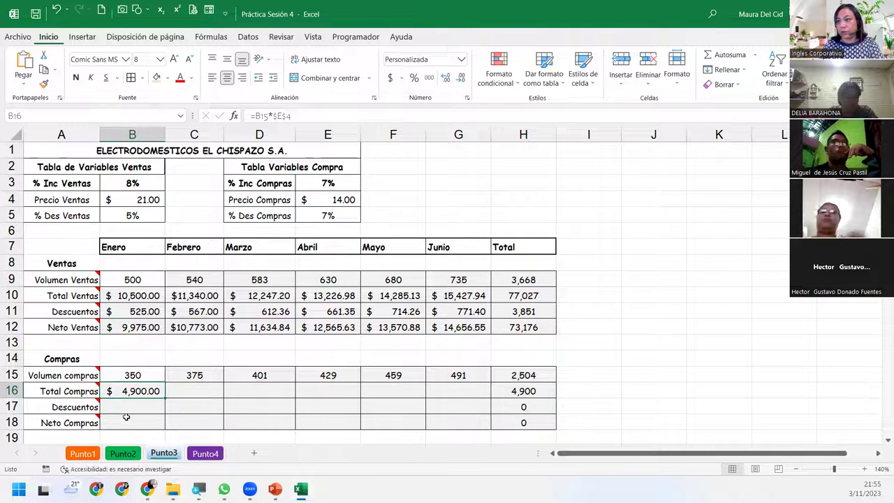
Step: Enter January's Descuentos in B17 as B16 times the discount rate in E5
click(130, 406)
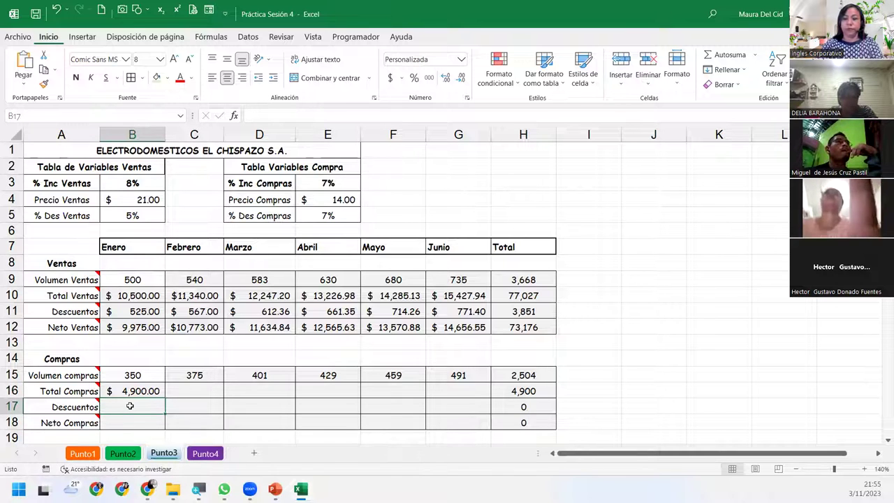
text(=)
click(142, 392)
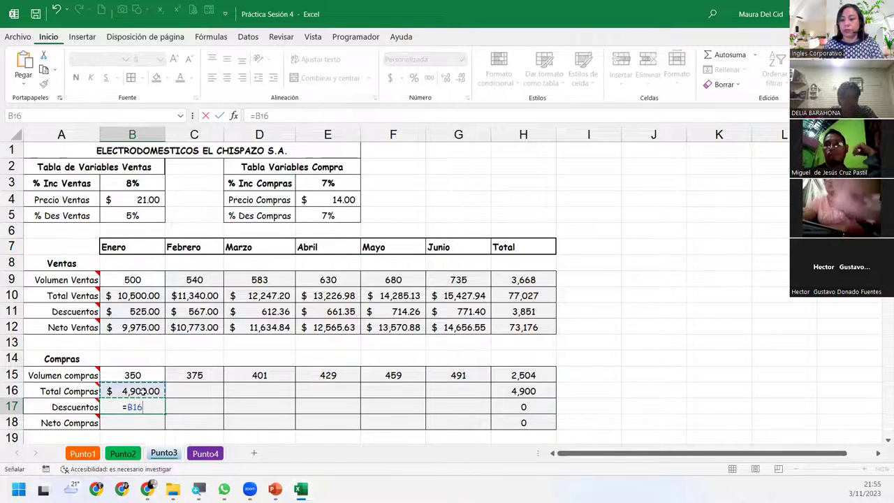
text(*)
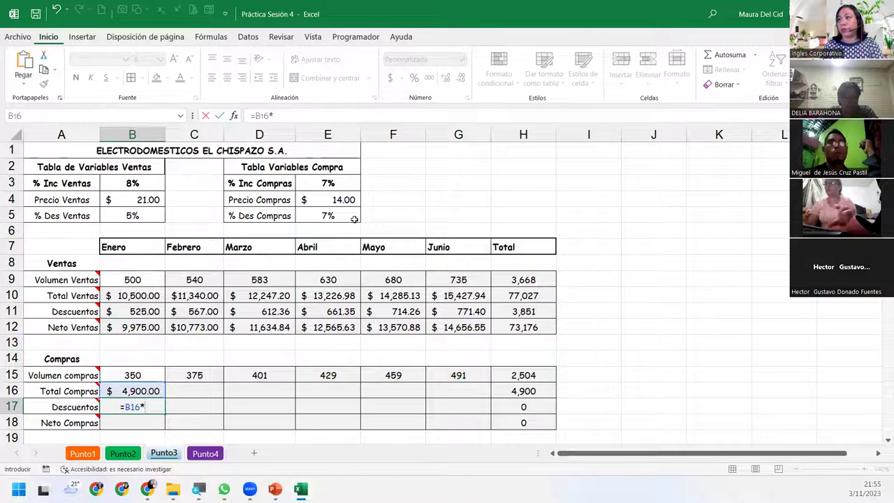
click(354, 219)
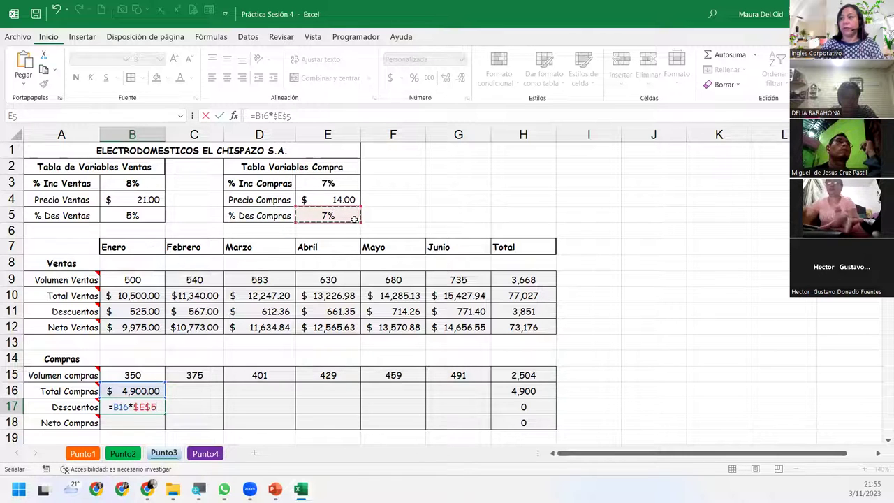
key(Return)
Step: Enter Neto Compras =B16-B17 in B18 and fill B16:B18 across to June
text(=)
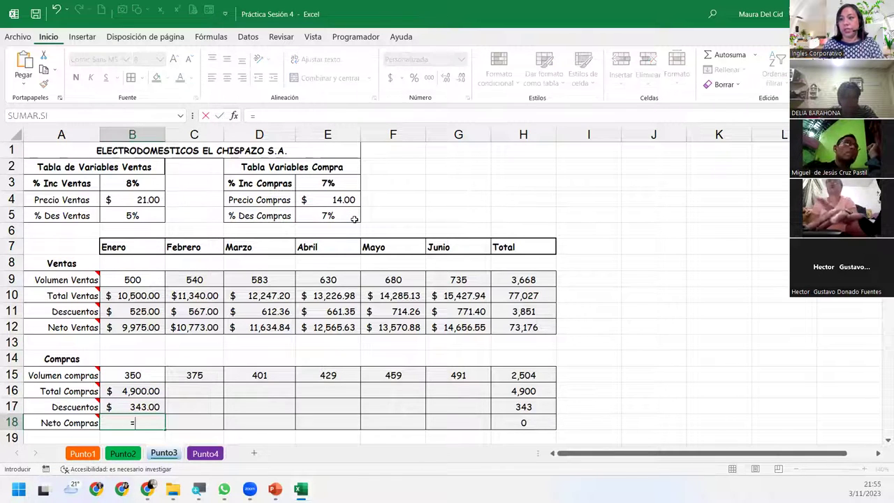
click(120, 394)
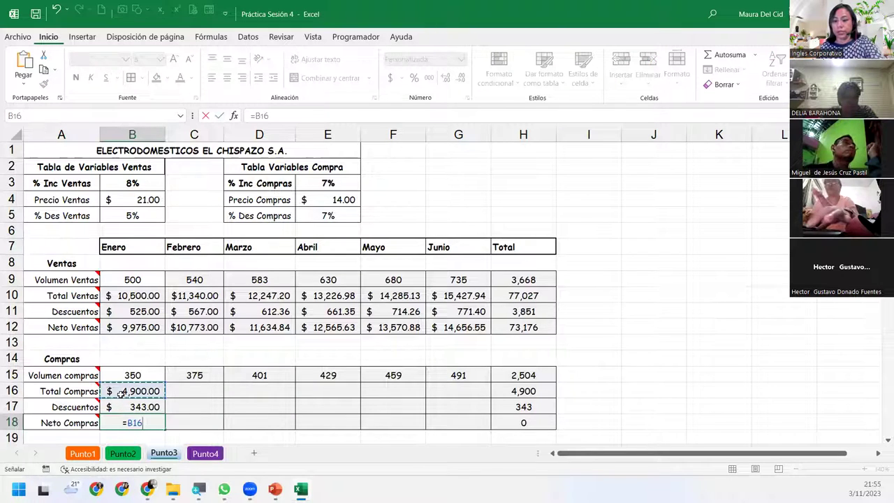
text(-)
click(130, 409)
key(Return)
mouse_move(130, 375)
mouse_down()
mouse_move(139, 407)
mouse_move(454, 412)
mouse_up()
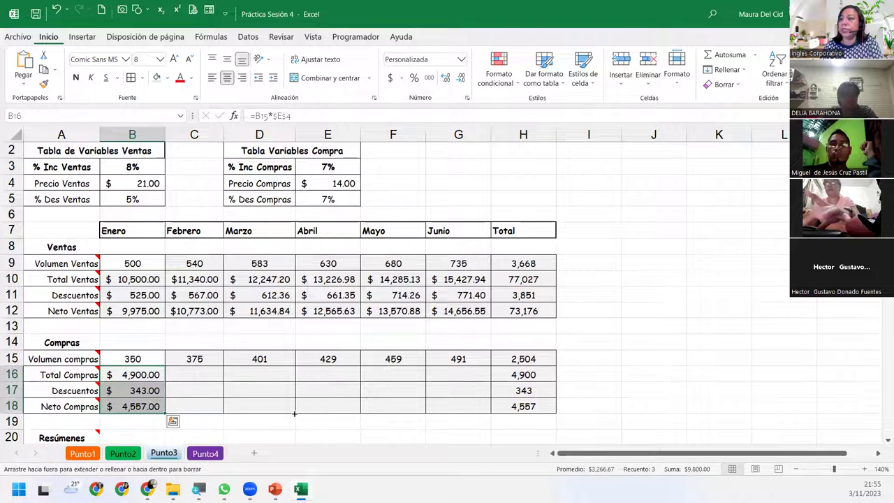
click(465, 373)
click(140, 374)
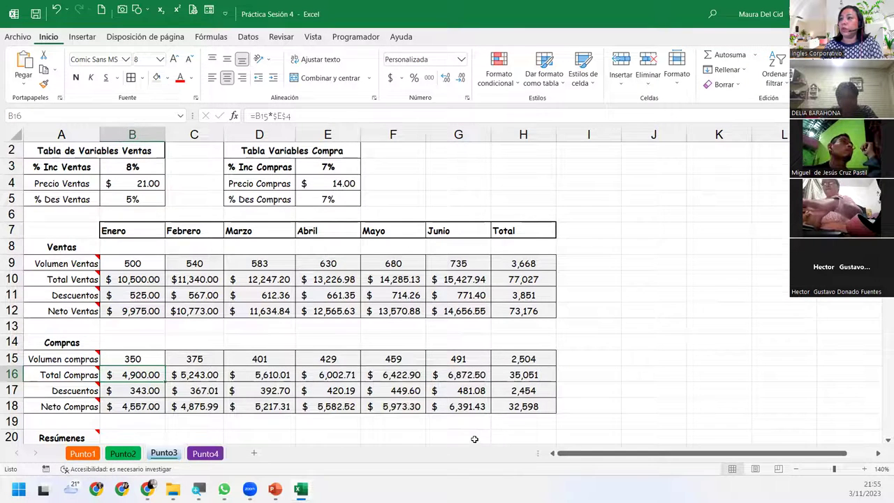
scroll(475, 439, down, 3)
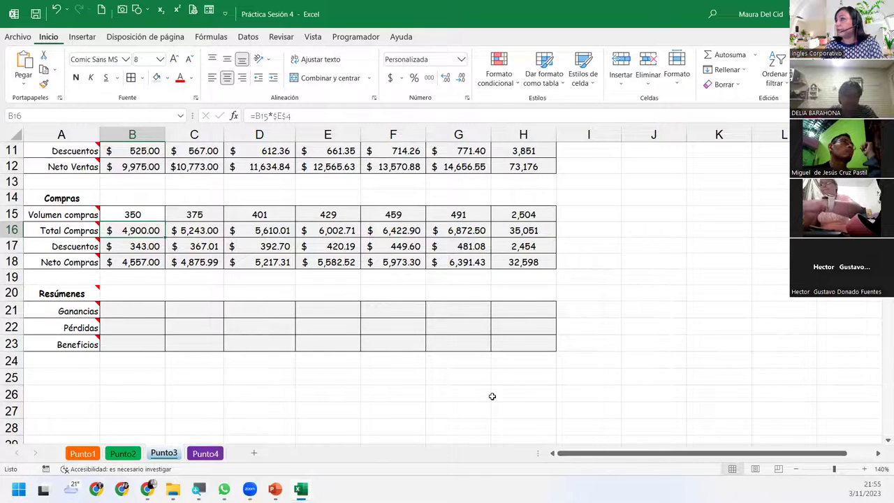
scroll(492, 396, up, 1)
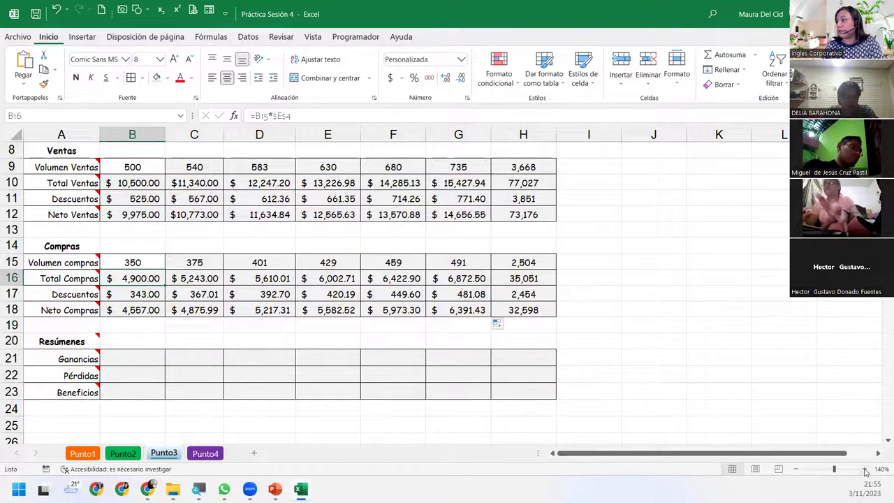
Step: Zoom in and set January Ganancias in B21 to January Neto Ventas (=B12)
click(865, 469)
click(865, 469)
click(865, 470)
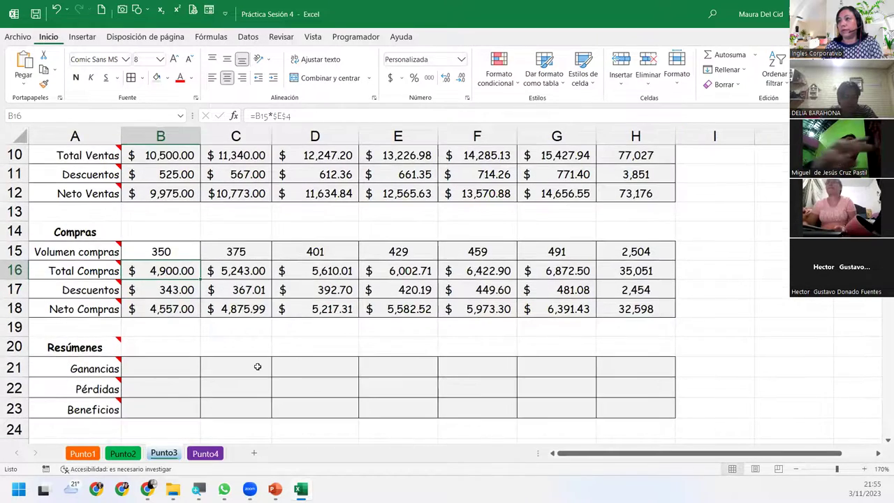
scroll(258, 367, up, 1)
scroll(208, 366, down, 1)
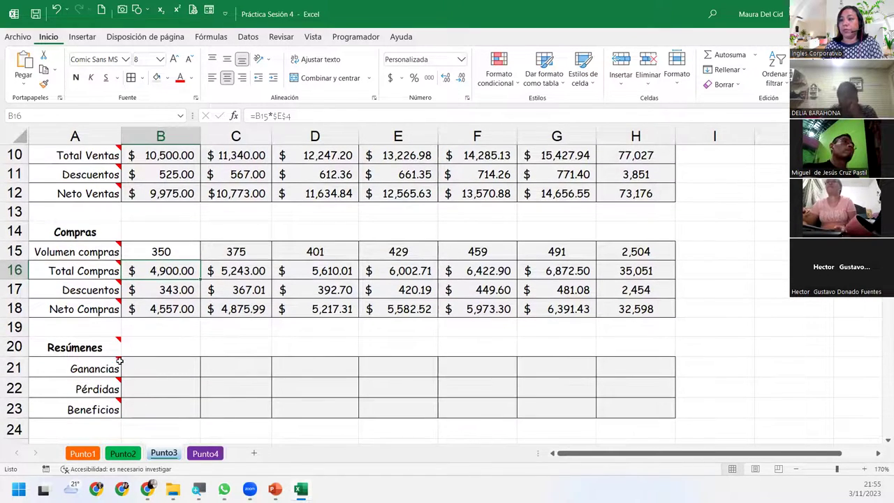
click(166, 367)
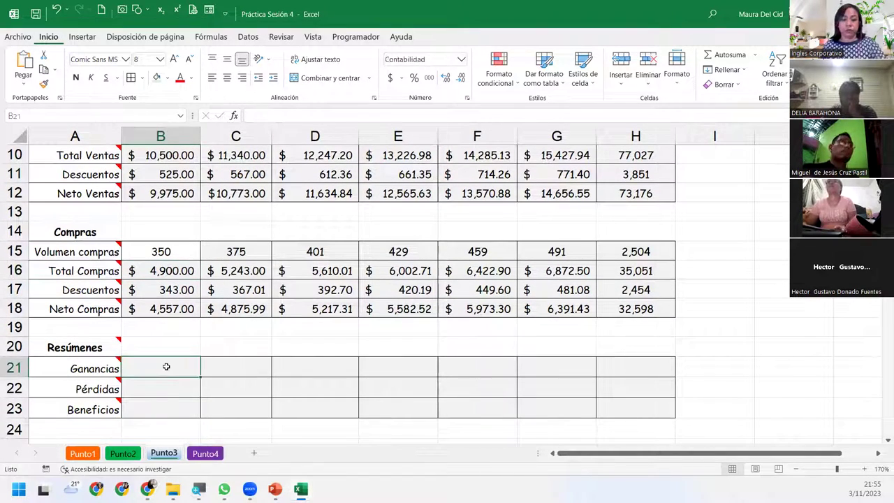
text())
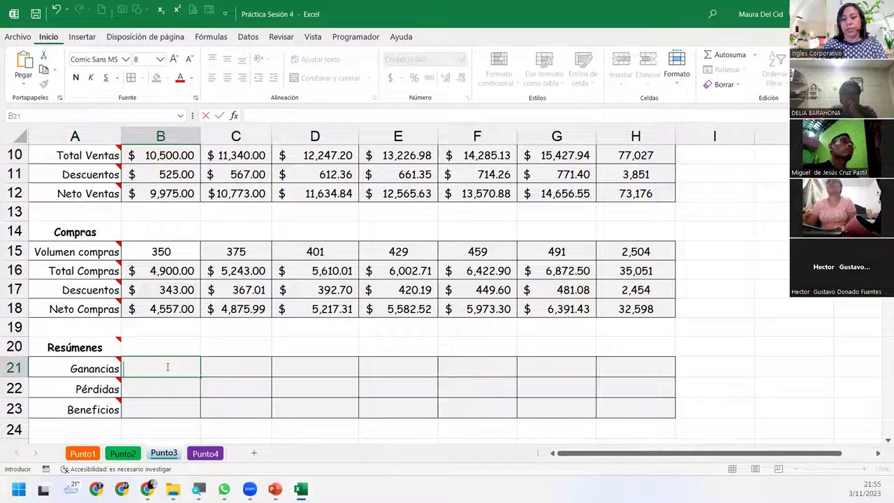
text(=)
click(162, 190)
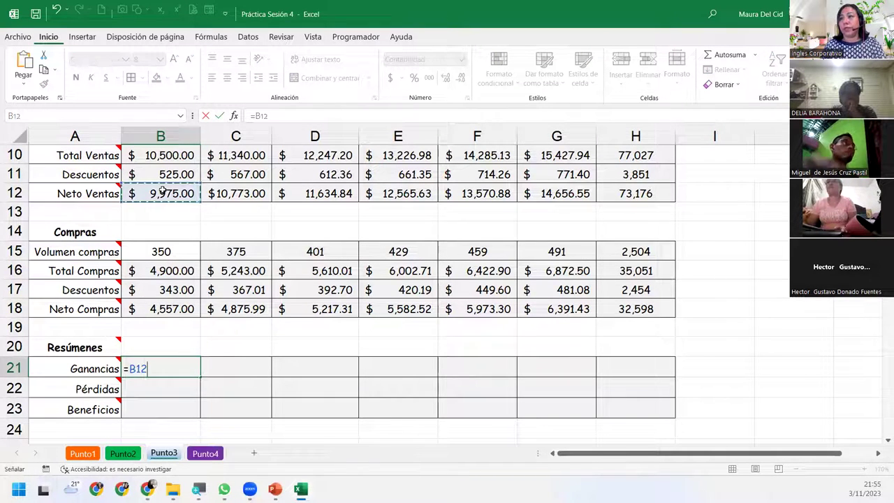
key(Return)
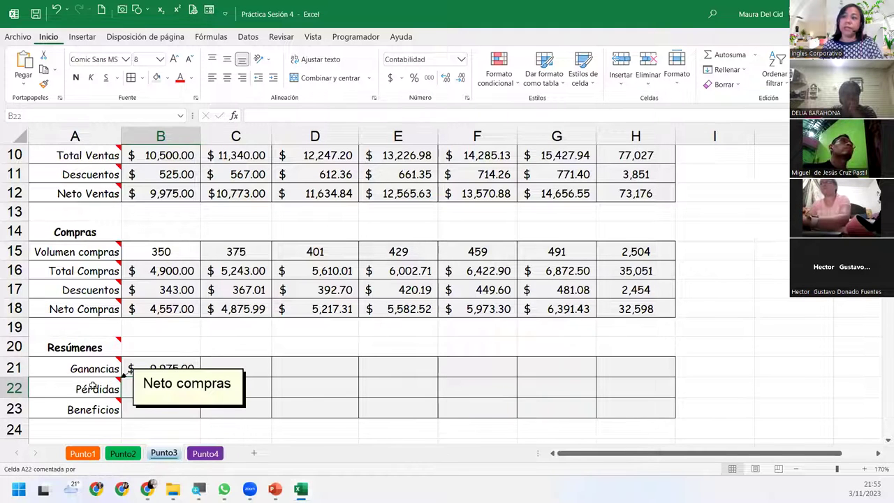
Step: Enter Pérdidas =B18 in B22 and Beneficios =B21-B22 in B23, then fill B21:B23 across to column H
text(=)
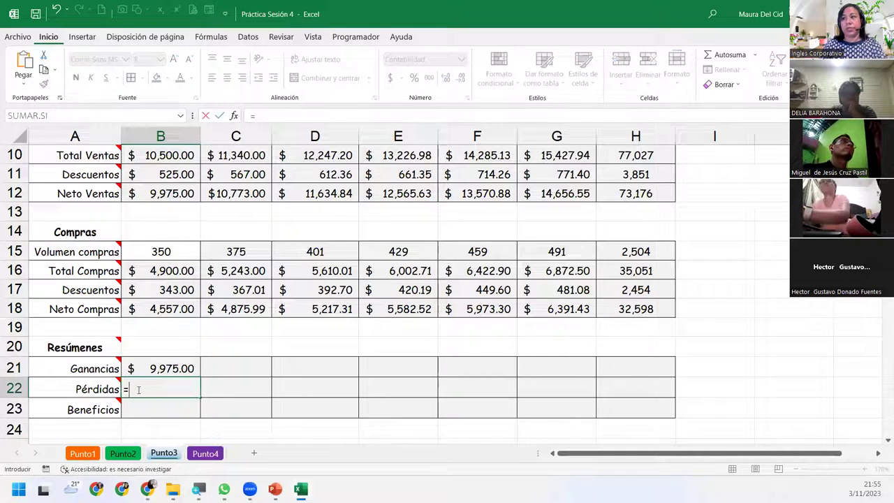
click(159, 312)
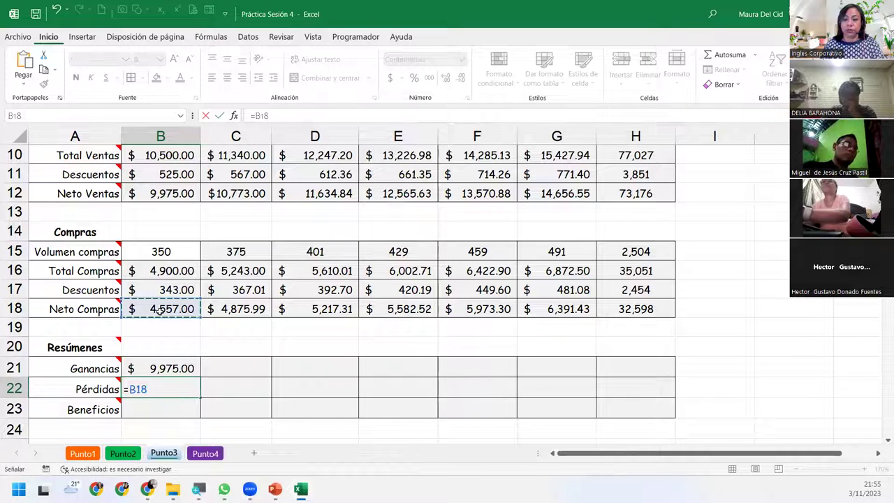
key(Return)
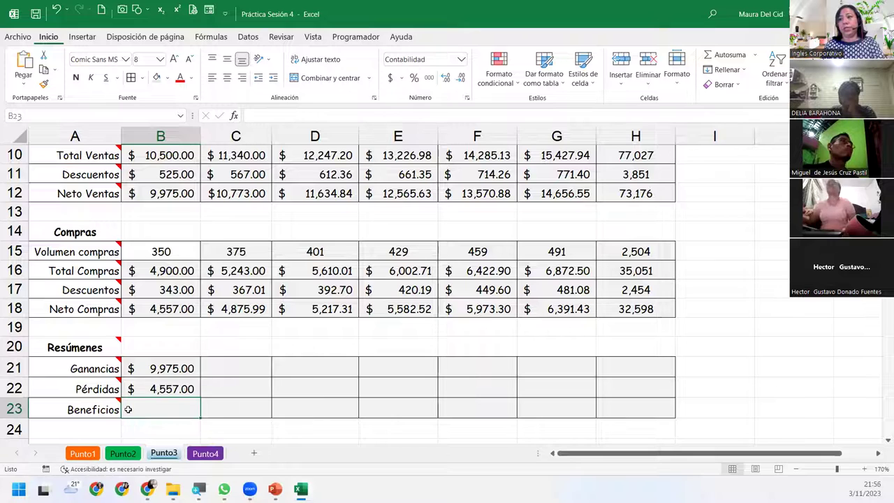
text(=)
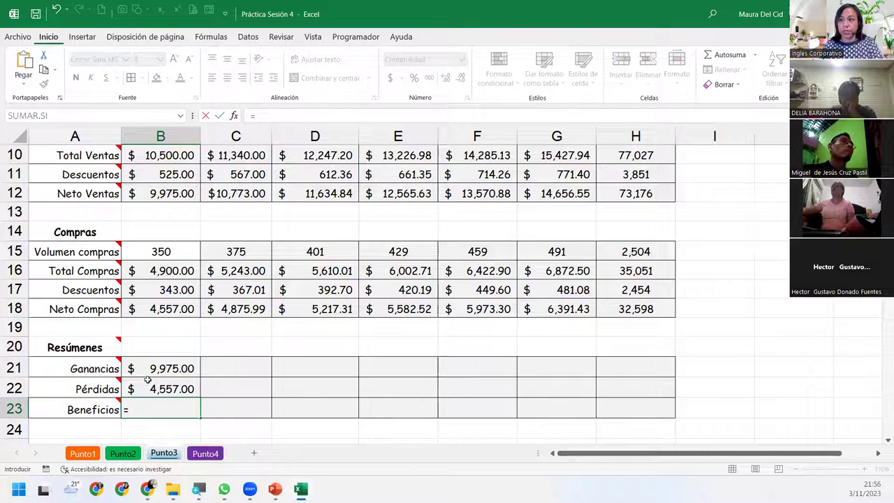
click(149, 373)
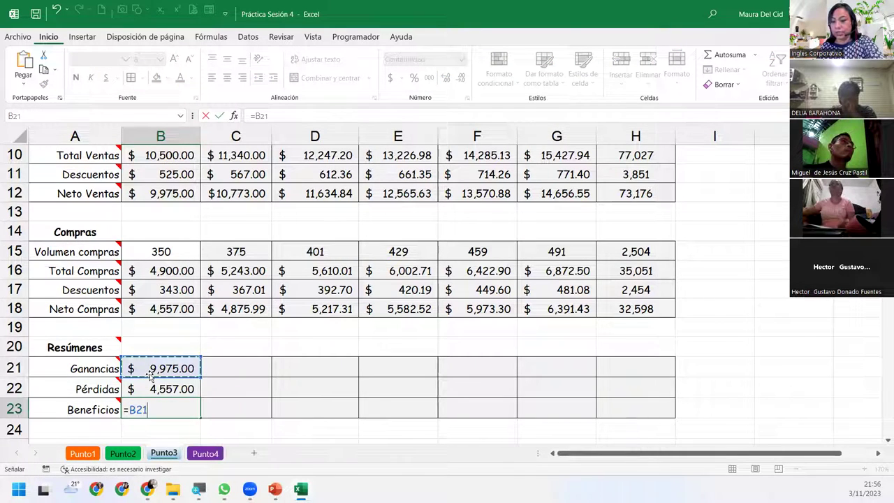
text(-)
click(158, 389)
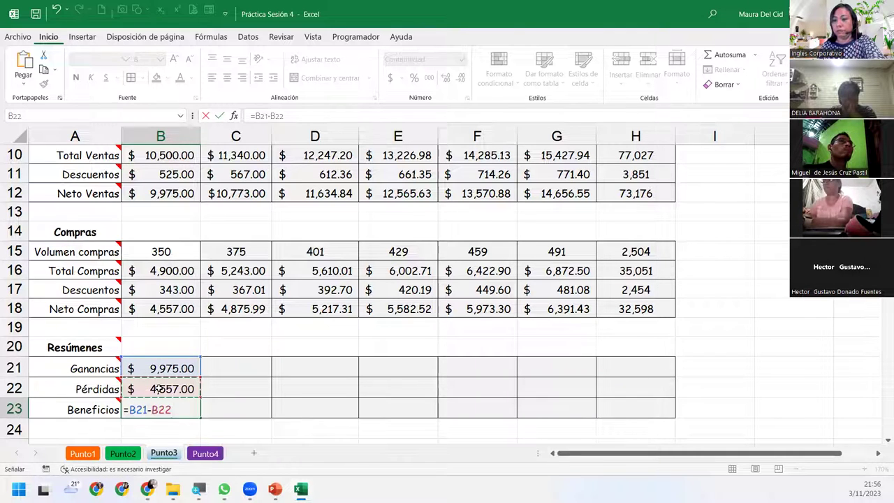
key(Return)
mouse_move(168, 368)
mouse_down()
mouse_move(197, 411)
mouse_move(671, 417)
mouse_up()
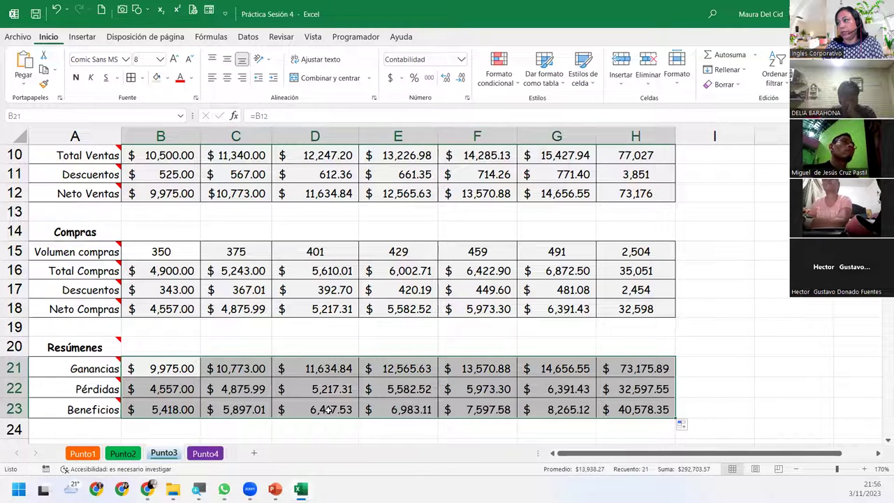
click(162, 368)
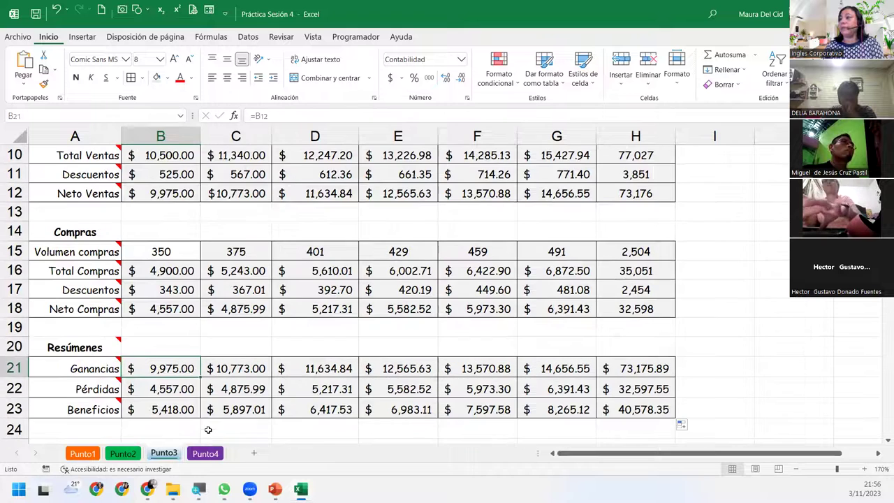
Step: Save the workbook as 'Práctica Sesión 4 - su nombre' in the EXI > 9-10 folder
click(208, 429)
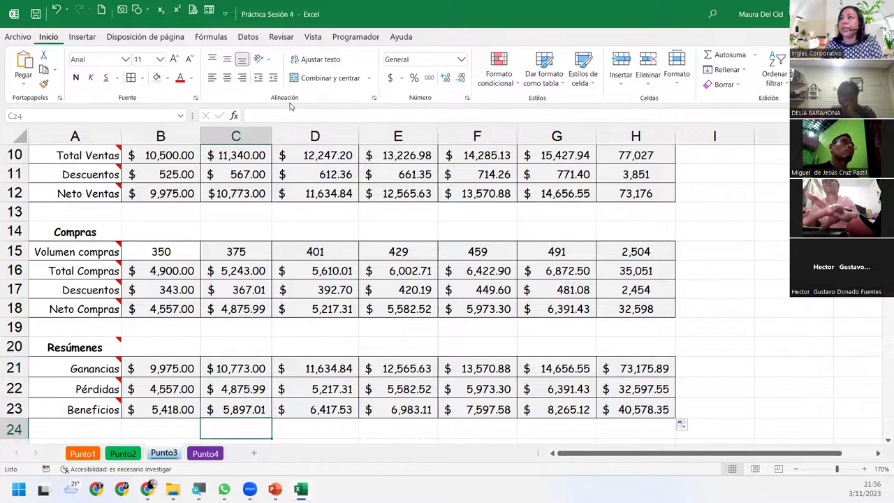
click(17, 36)
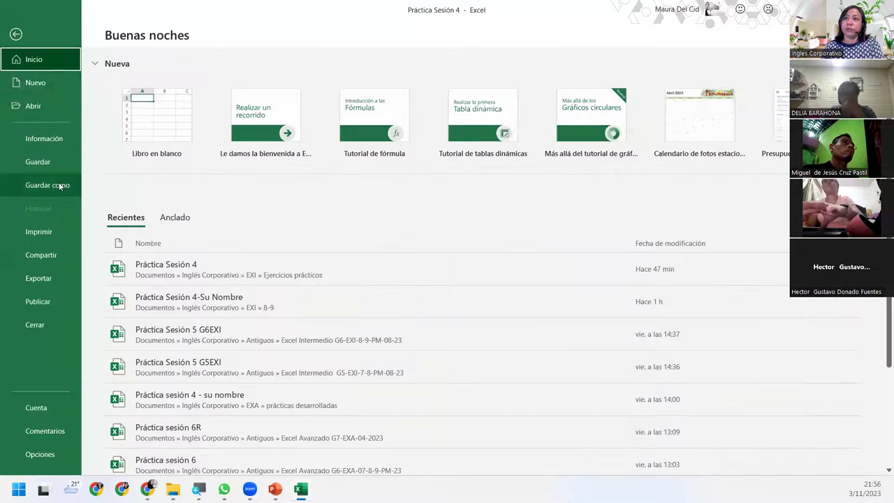
click(41, 186)
click(190, 229)
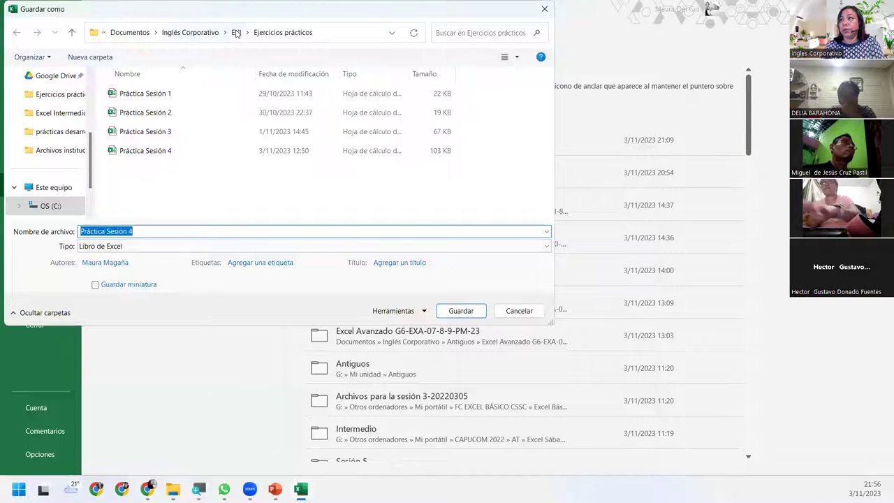
click(236, 33)
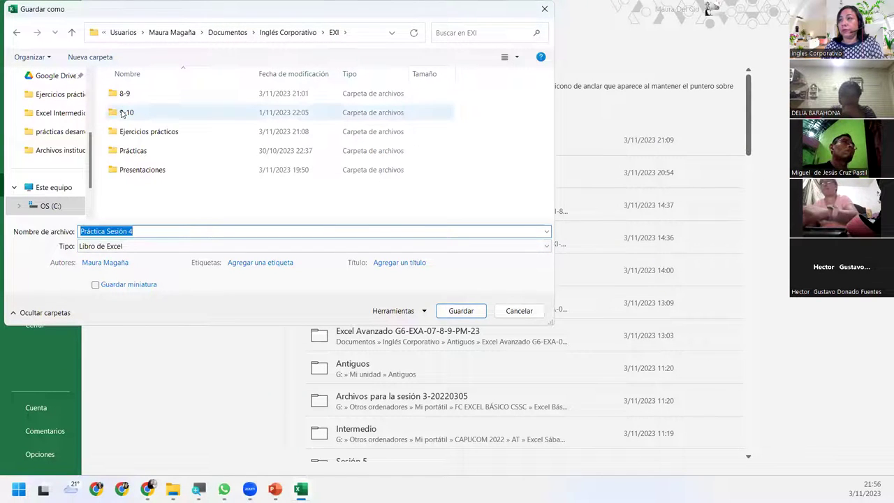
double_click(122, 113)
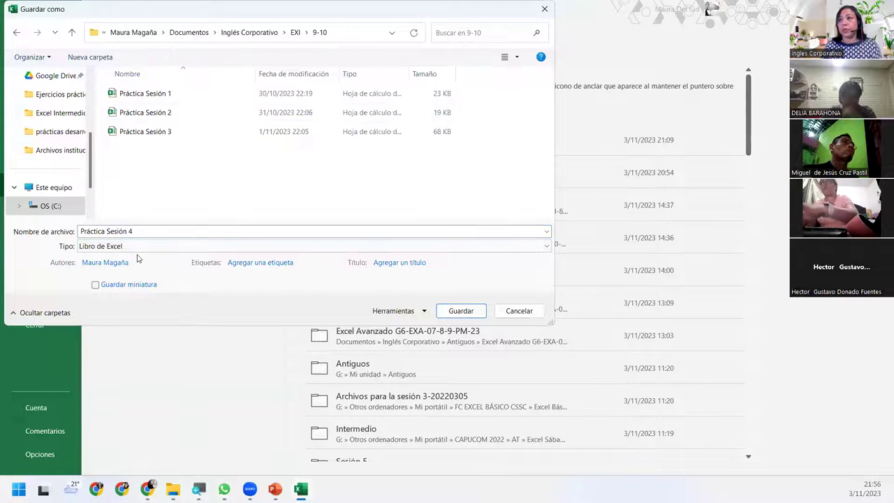
double_click(151, 232)
text(- su nombre)
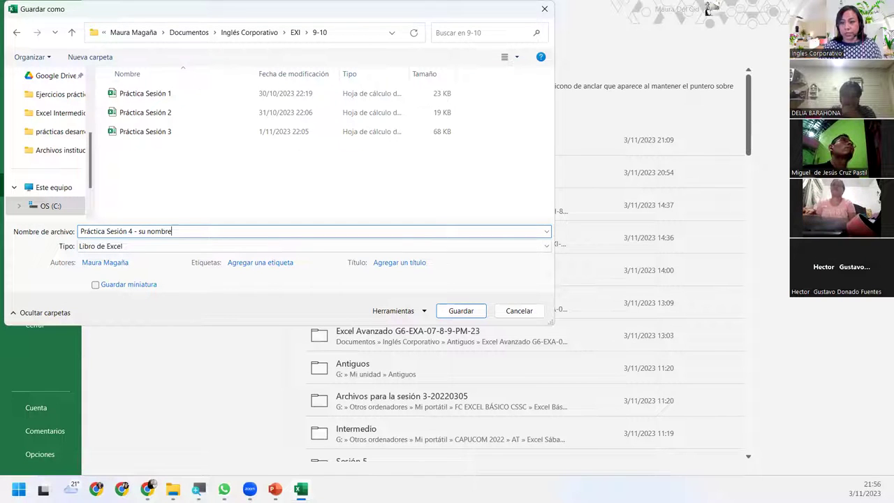
key(Return)
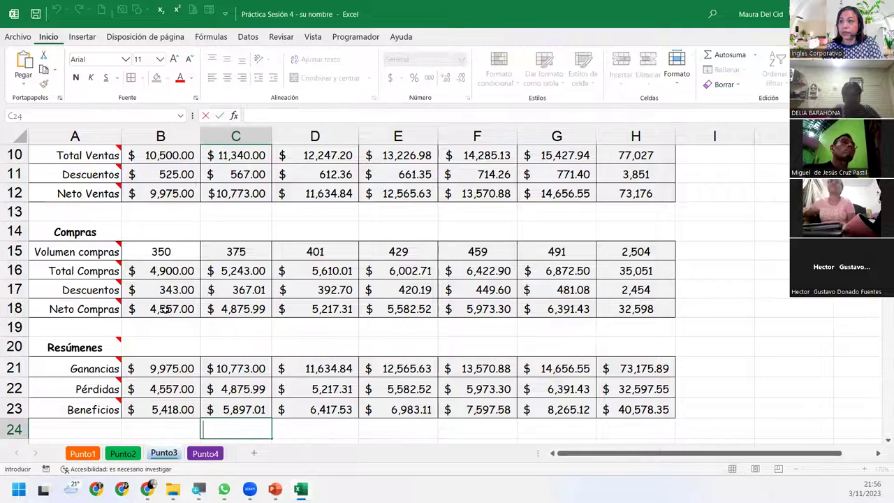
double_click(168, 311)
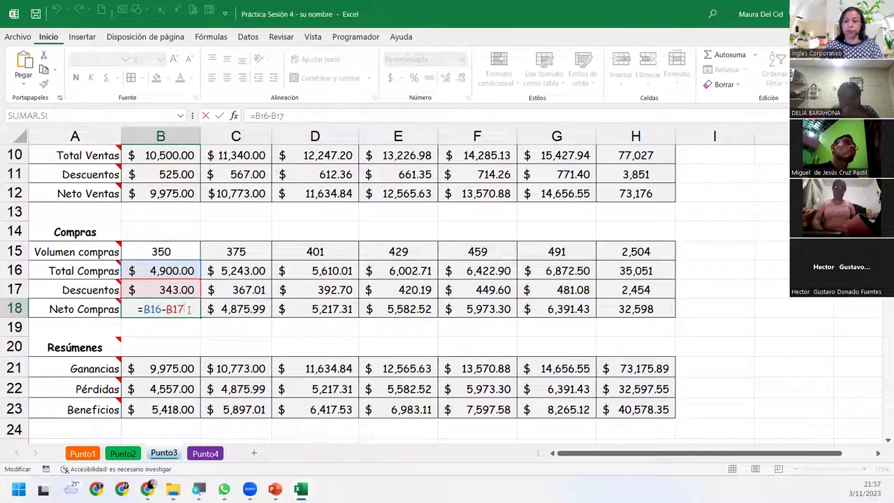
key(Return)
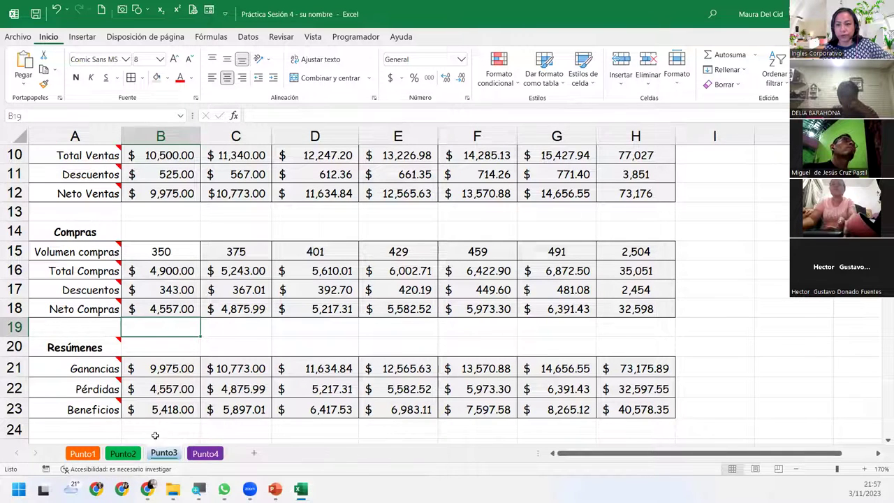
click(206, 456)
click(245, 405)
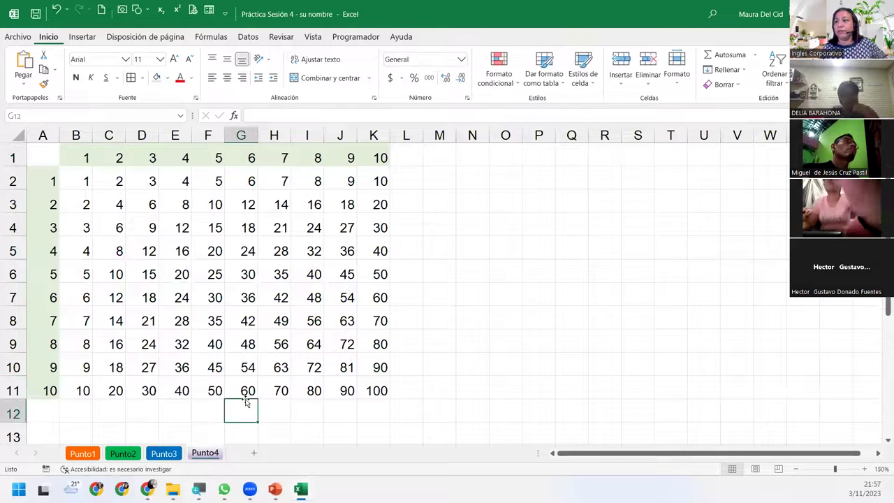
double_click(81, 176)
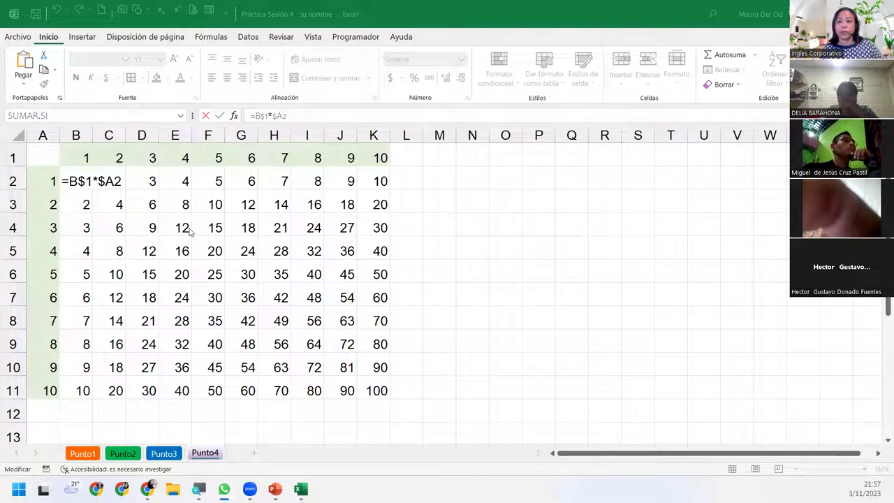
key(ctrl+Return)
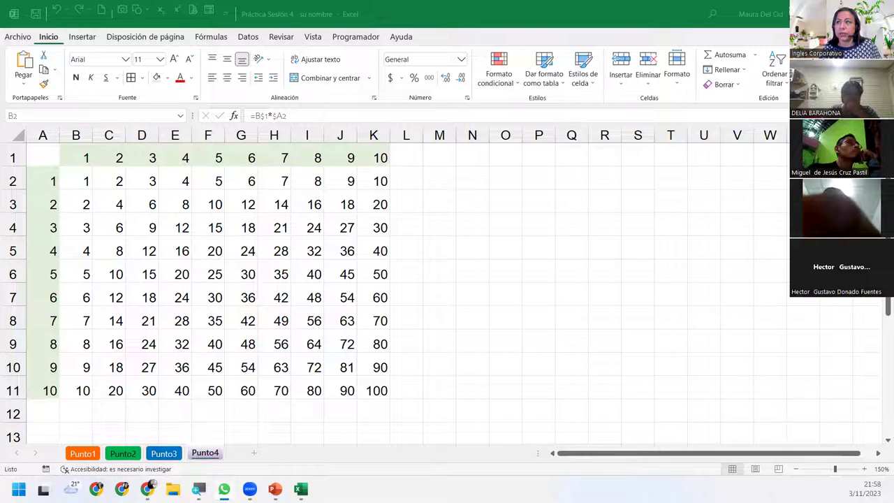
double_click(85, 183)
click(143, 181)
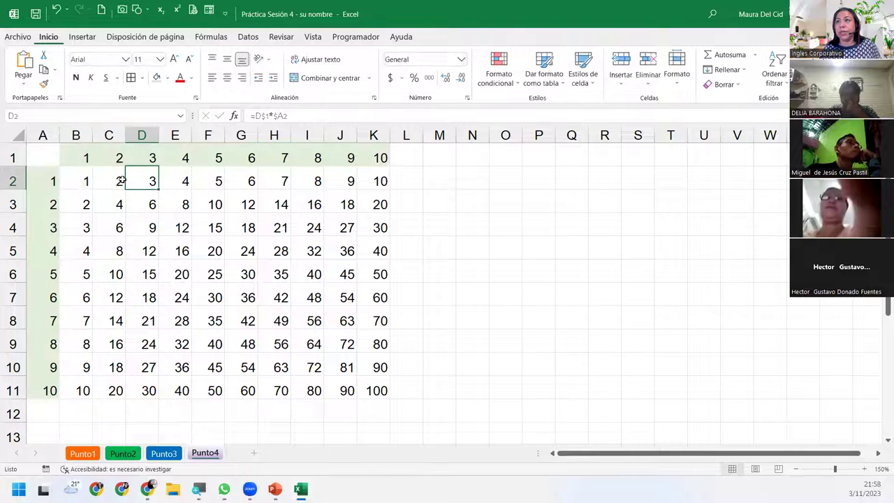
double_click(78, 181)
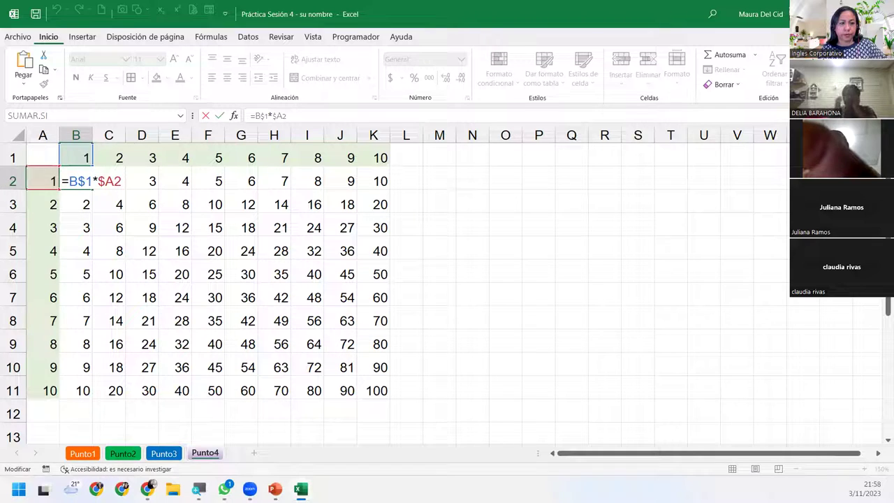
key(alt+Tab)
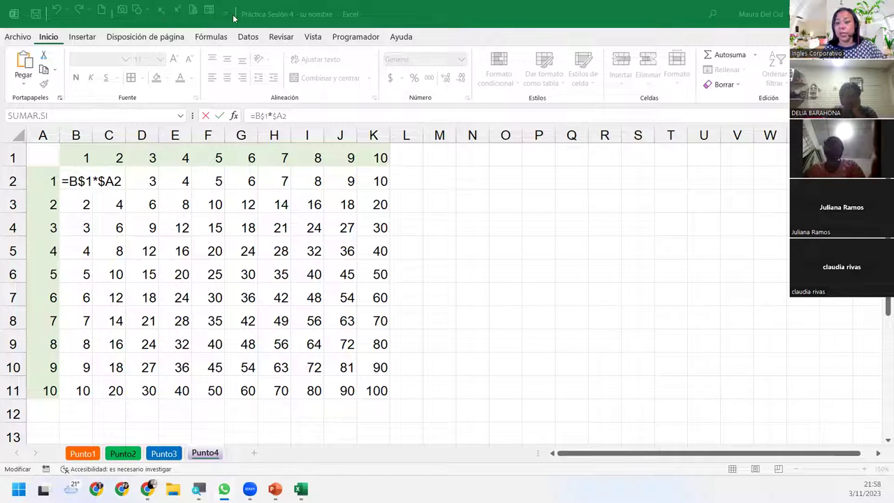
key(Left)
key(Left)
key(Left)
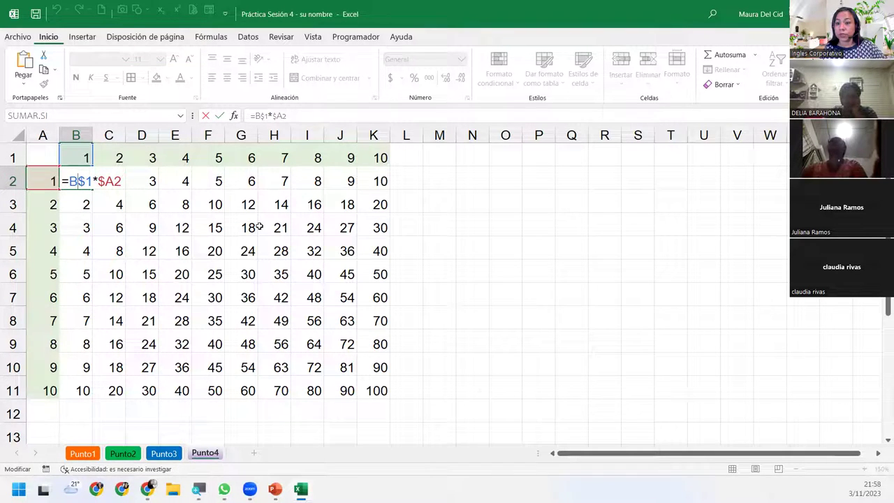
key(Return)
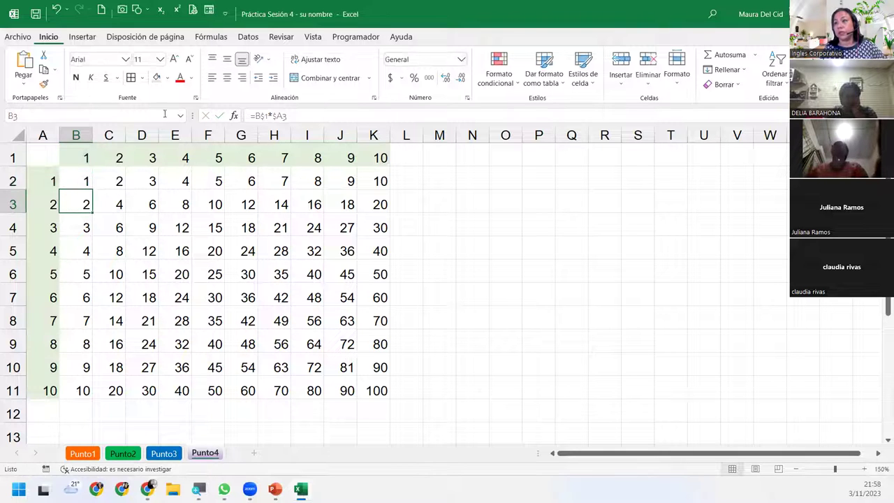
click(172, 458)
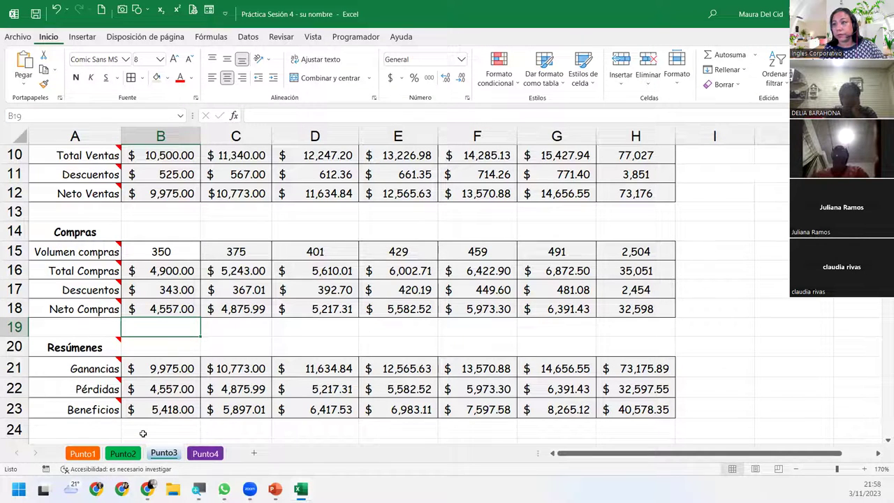
click(167, 389)
mouse_move(93, 389)
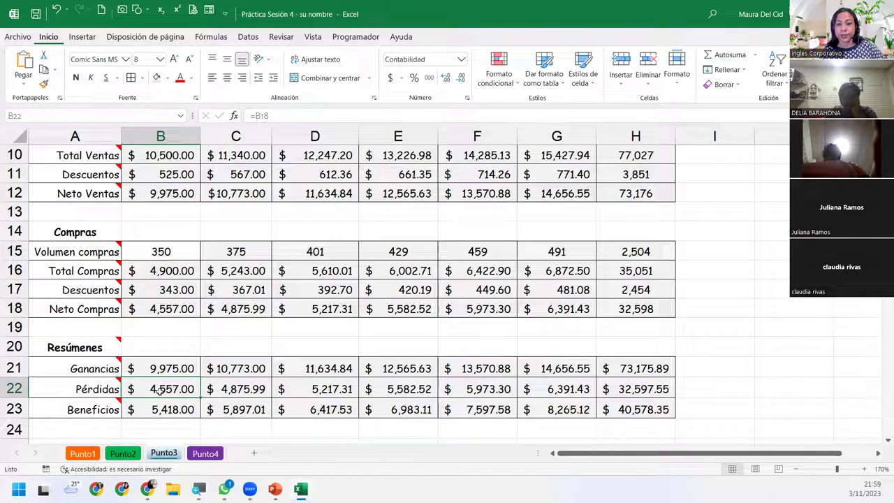
double_click(160, 391)
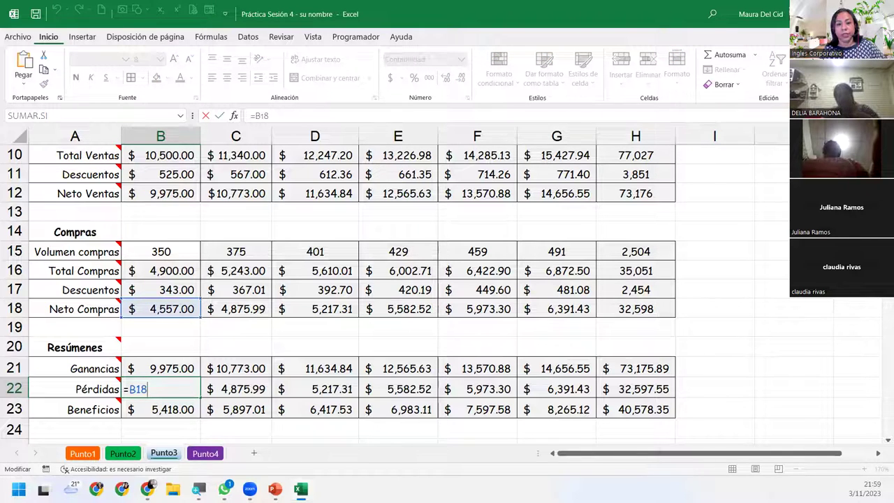
key(Return)
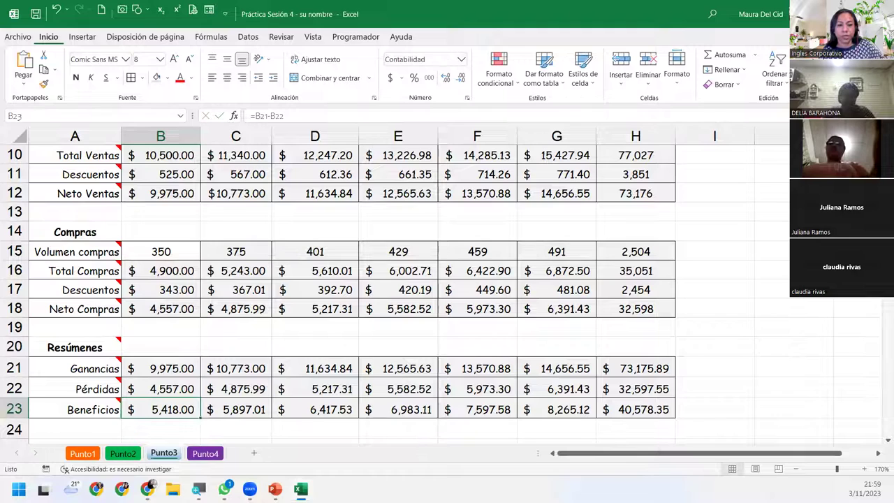
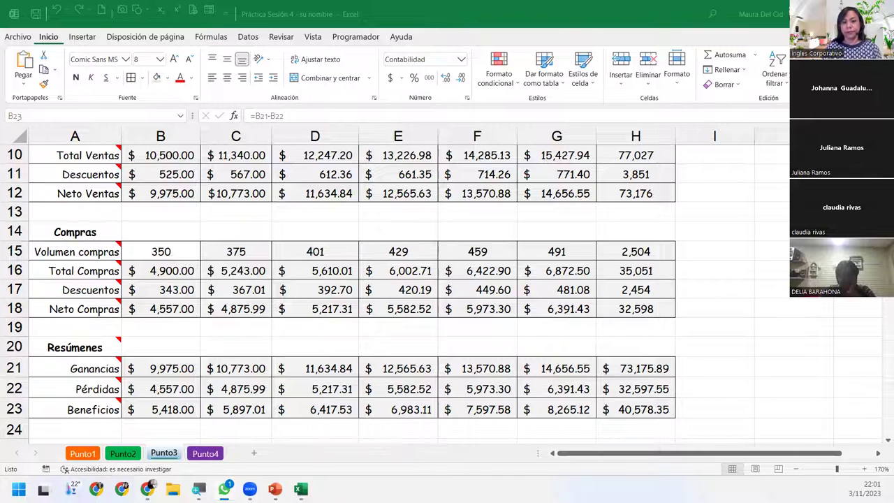
Step: Check the Punto3 summary formulas: Ganancias uses Neto Ventas B12, Pérdidas uses Neto Compras B18
click(300, 475)
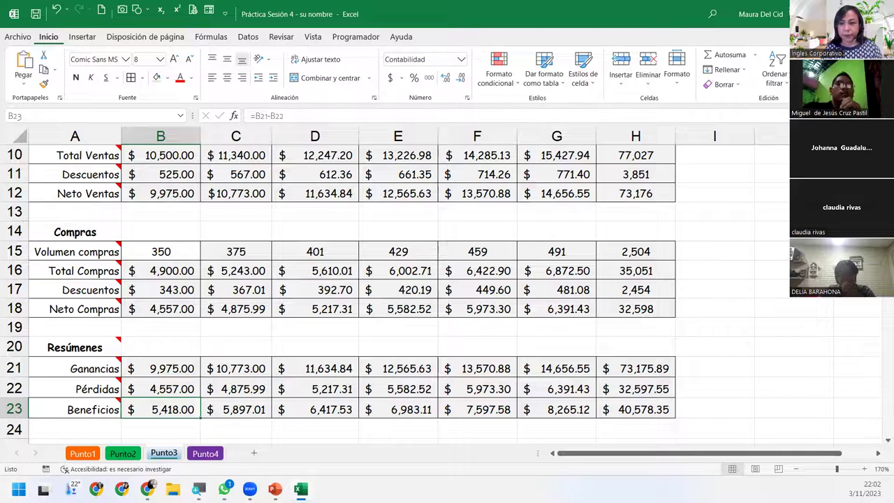
click(184, 386)
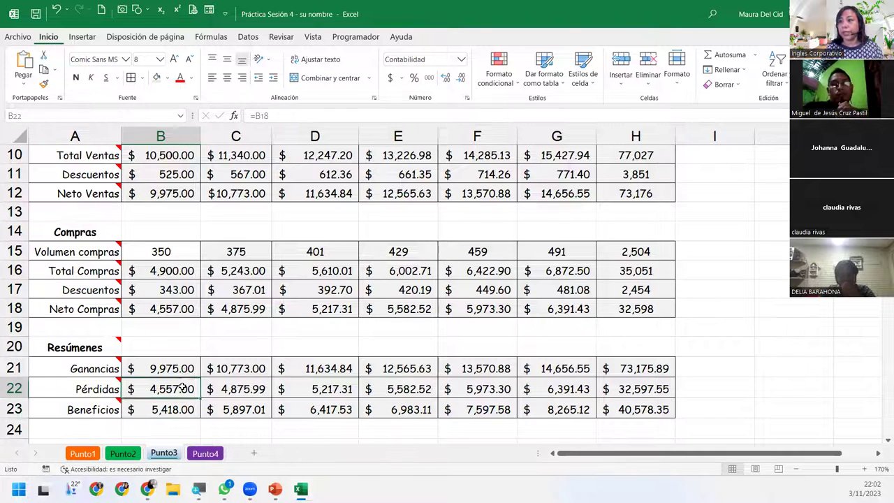
click(184, 367)
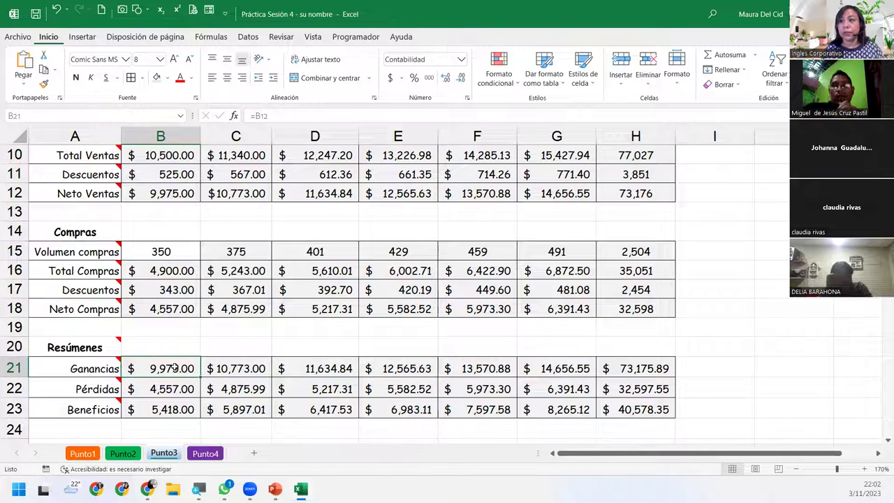
double_click(175, 368)
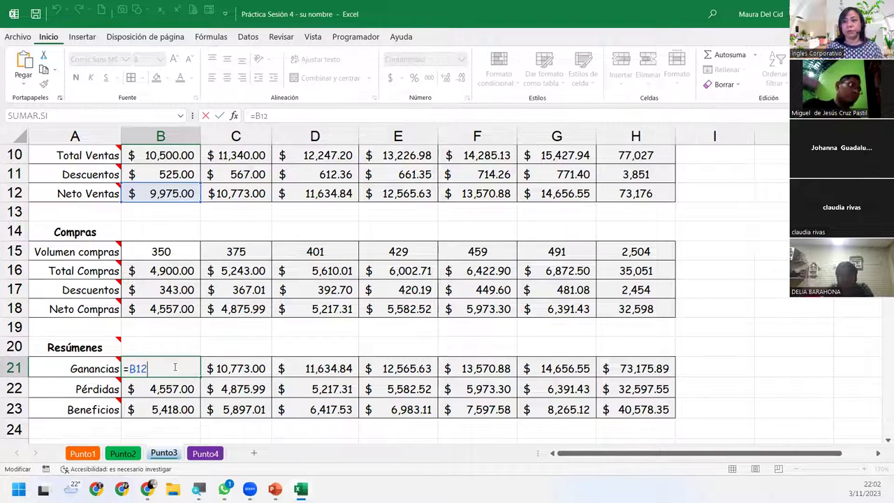
key(Return)
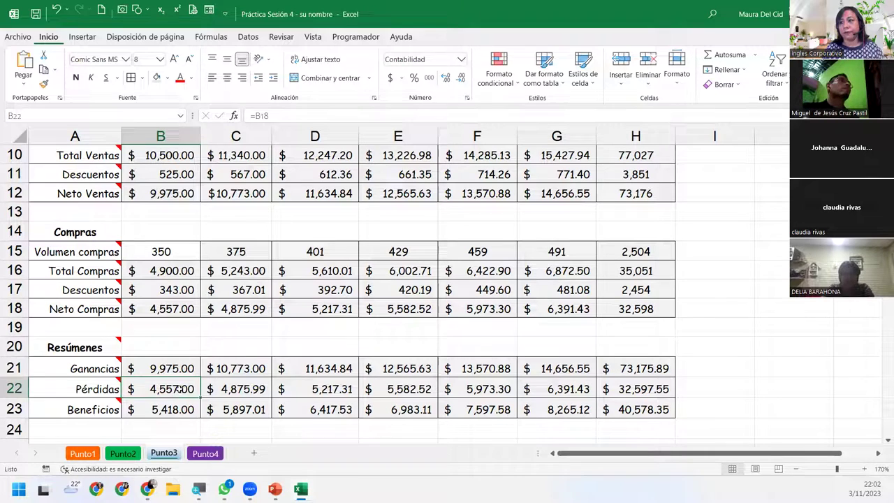
double_click(180, 388)
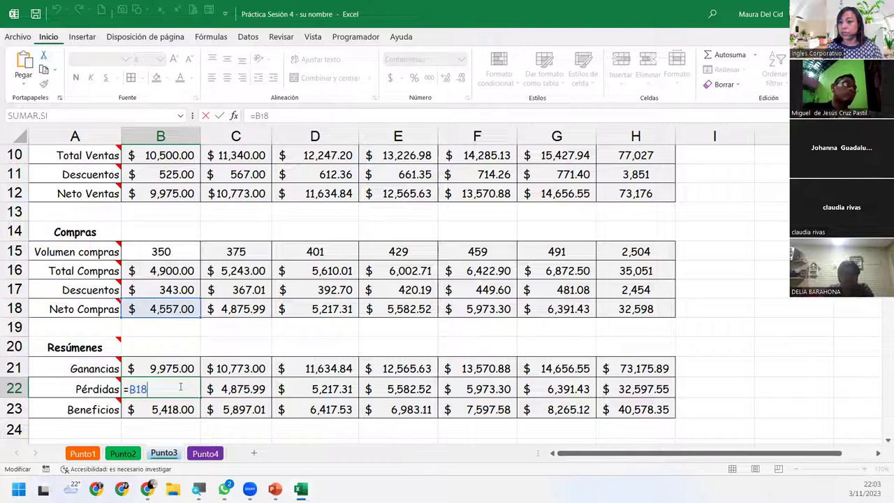
key(Return)
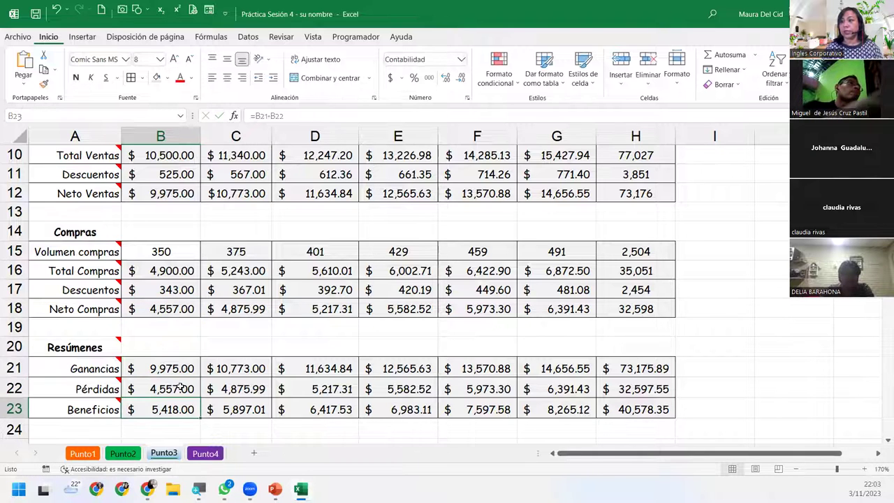
Step: Review the Punto1 invoice, Punto2 commissions and Punto4 multiplication table sheets
scroll(181, 388, up, 3)
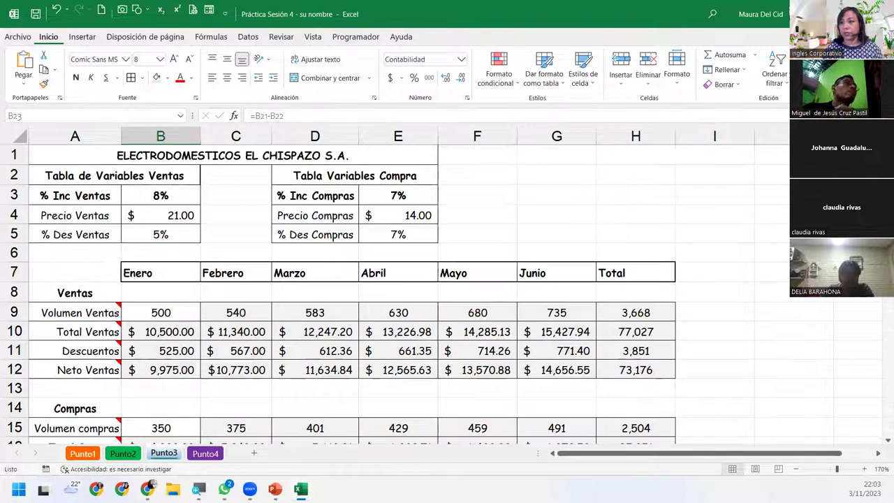
click(83, 453)
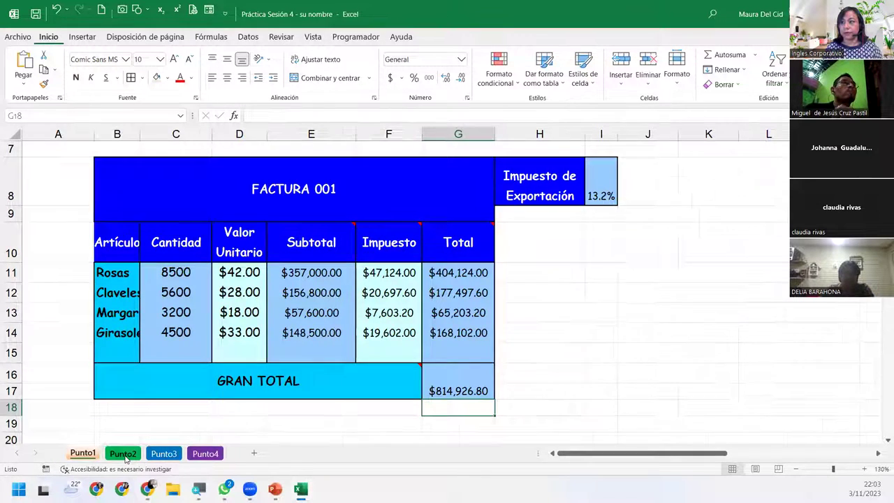
click(124, 454)
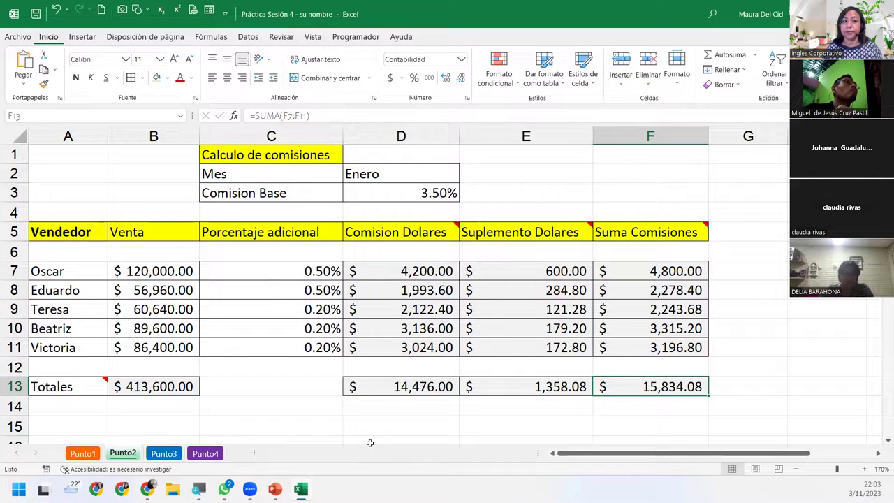
click(204, 452)
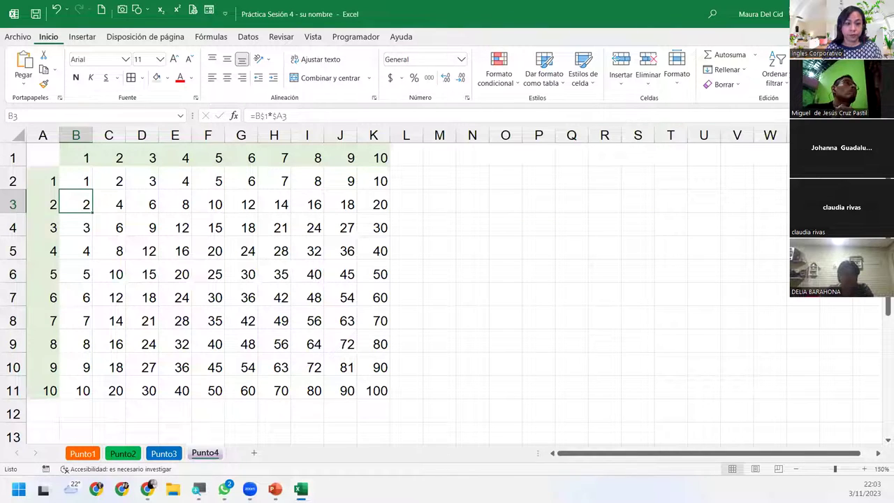